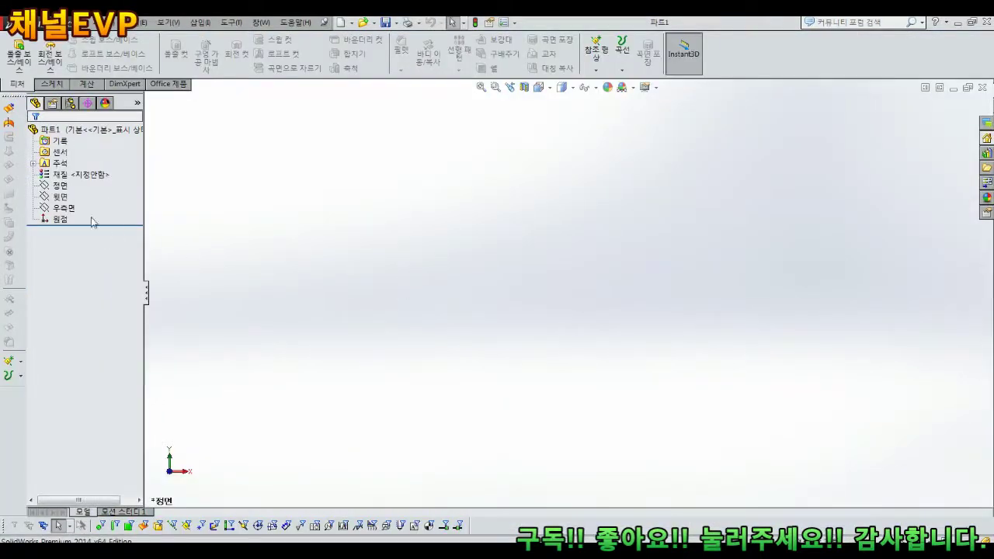
- Start a new sketch on the Top plane (윗면)
click(62, 186)
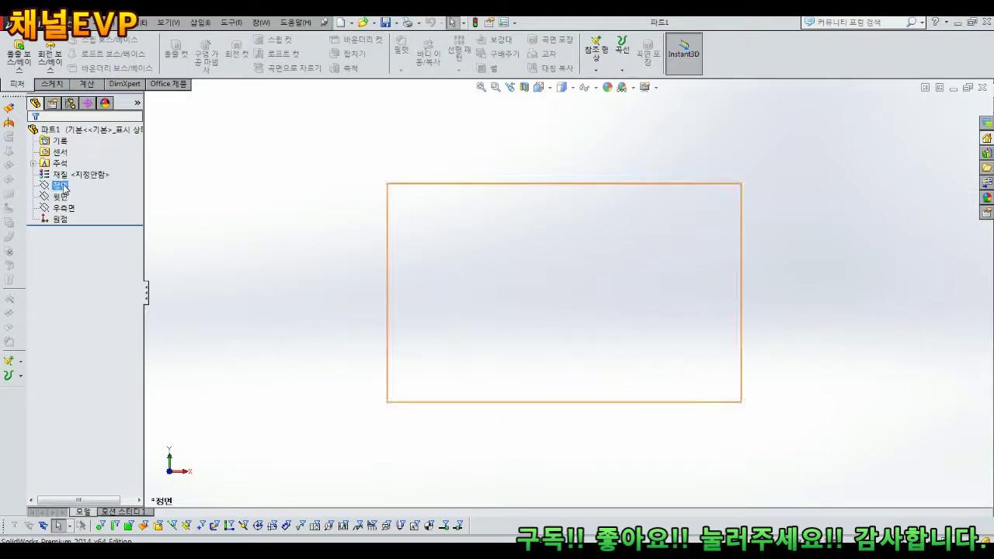
click(61, 196)
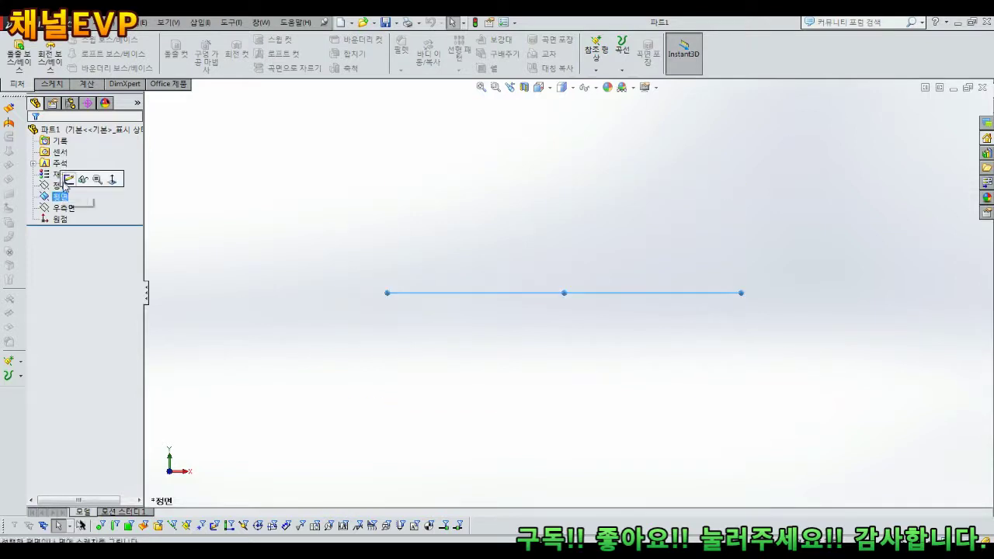
click(63, 199)
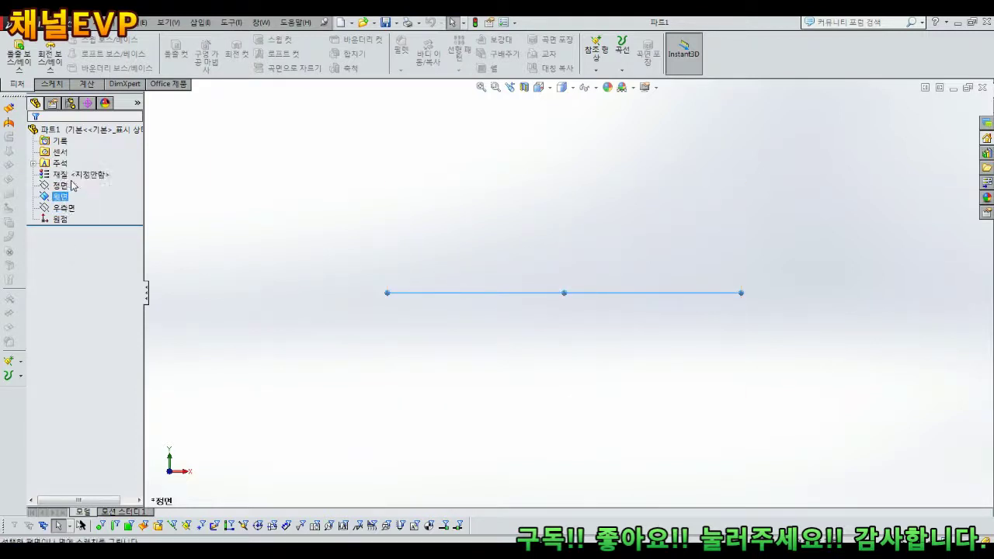
click(64, 197)
click(71, 178)
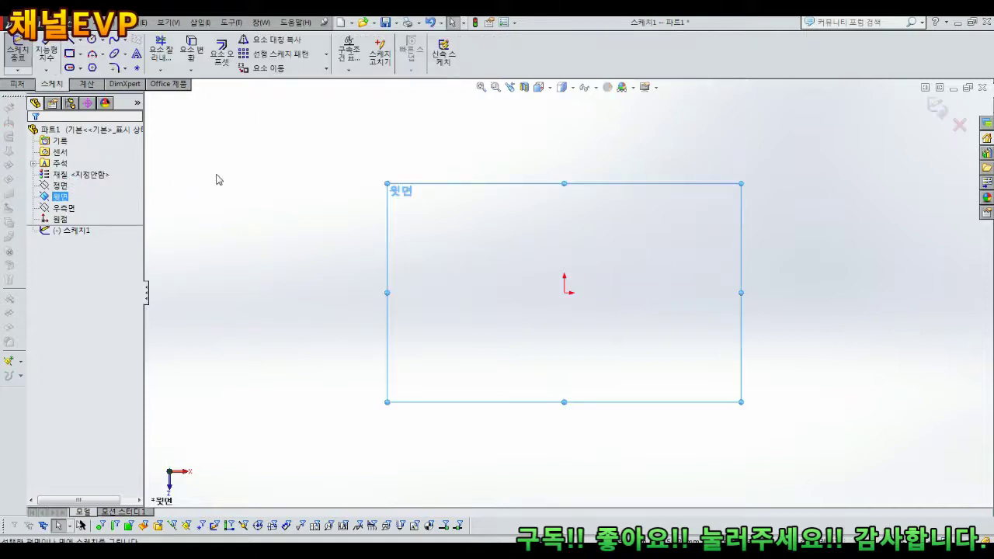
- Sketch a center rectangle on the origin, about 157 mm wide and 100 mm high
click(70, 55)
click(80, 56)
click(91, 80)
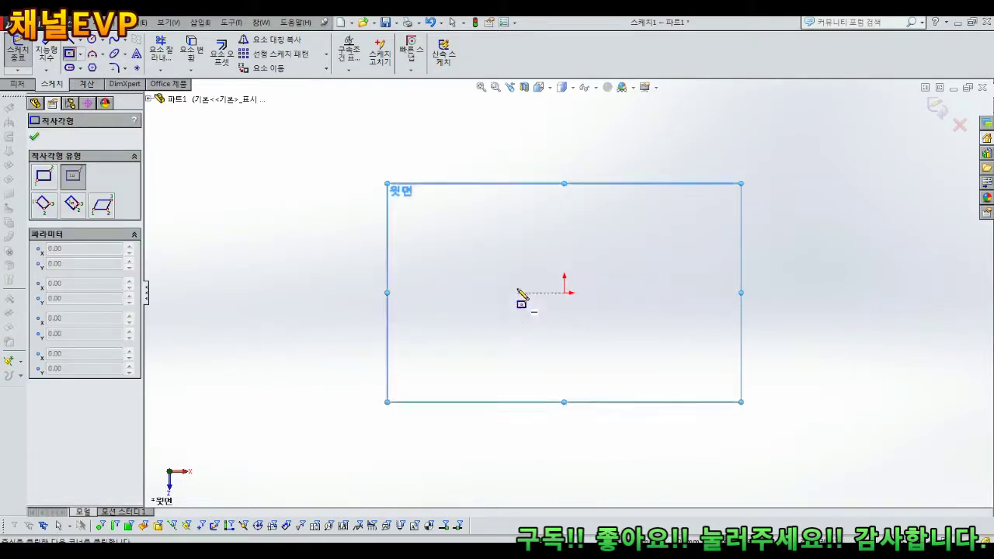
click(564, 293)
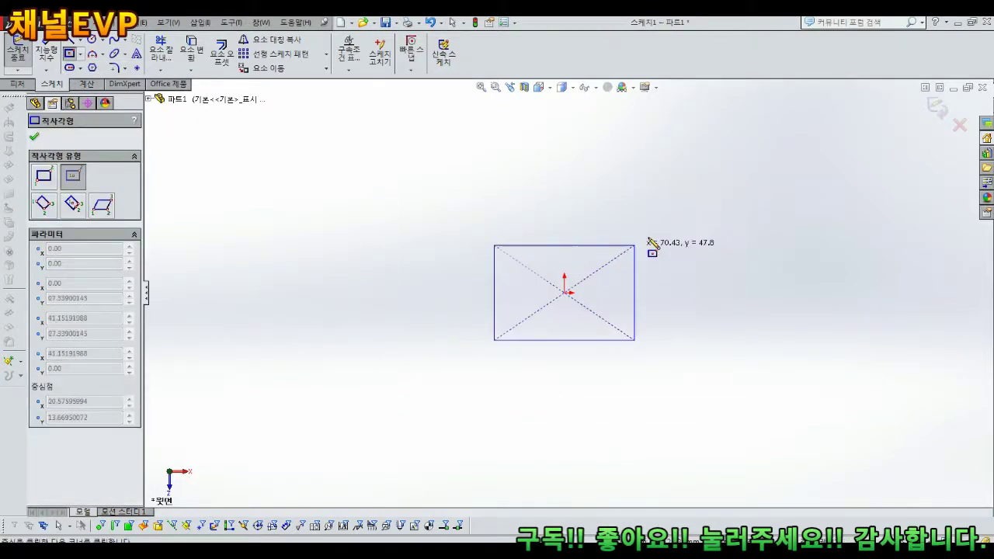
click(721, 194)
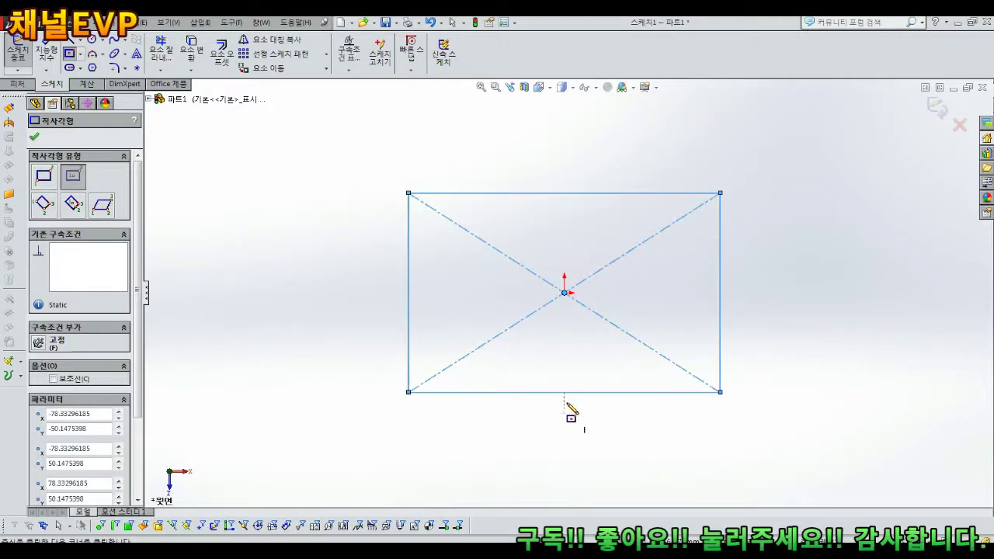
key(Escape)
- Dimension the rectangle to 120 mm wide and 80 mm high
click(570, 195)
click(567, 158)
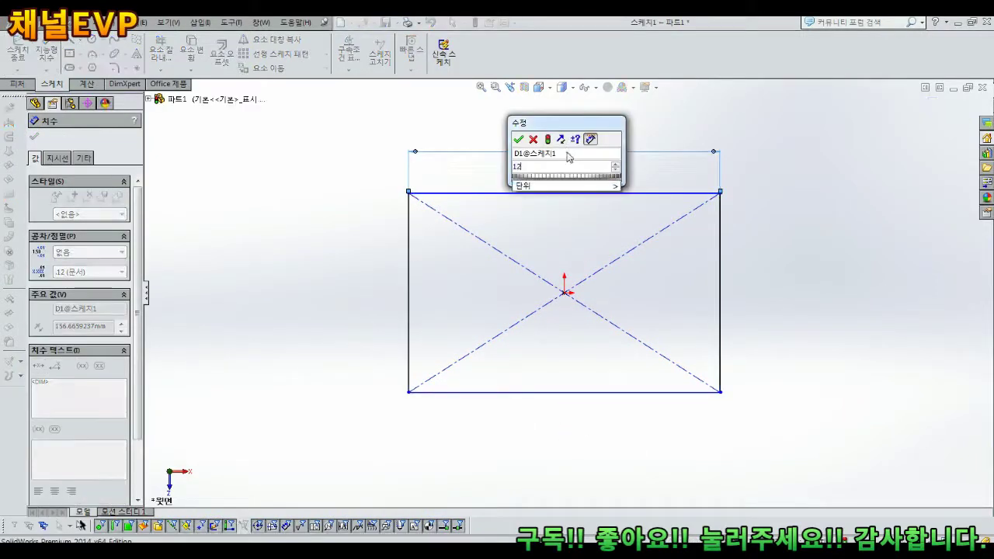
text(120)
key(Return)
click(721, 274)
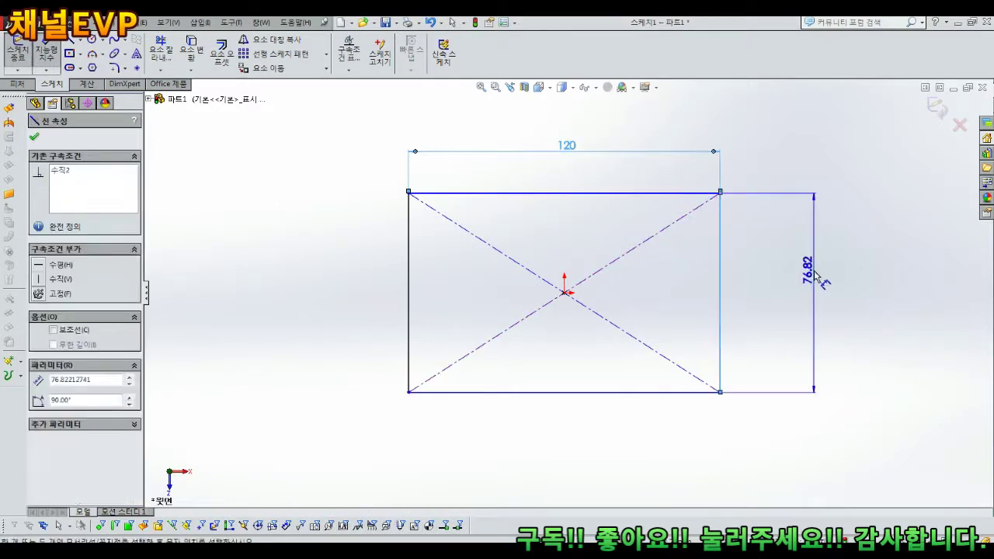
click(814, 275)
text(80)
key(Return)
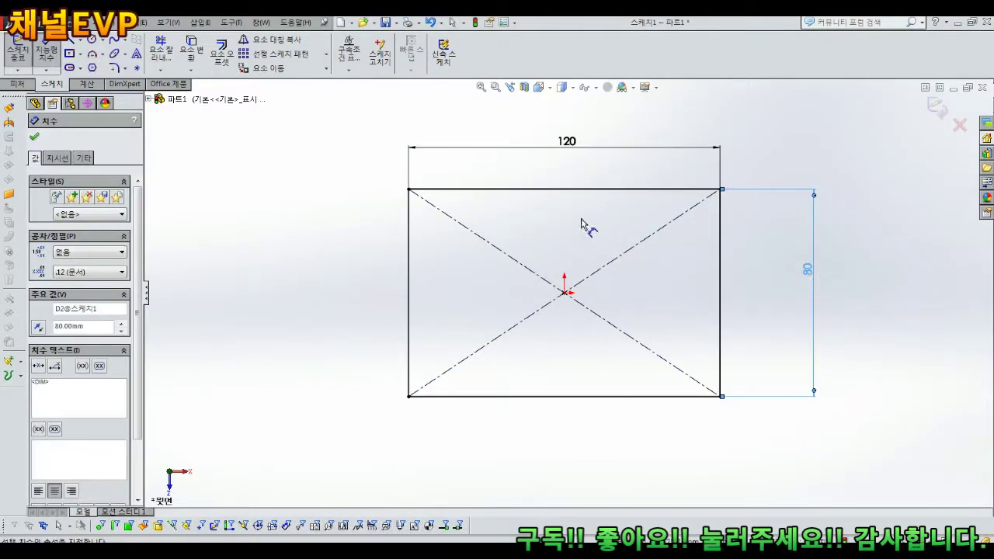
- Move the 120 mm and 80 mm dimensions closer to the rectangle's edges
key(Escape)
drag(575, 158, 575, 180)
drag(805, 272, 743, 289)
key(Escape)
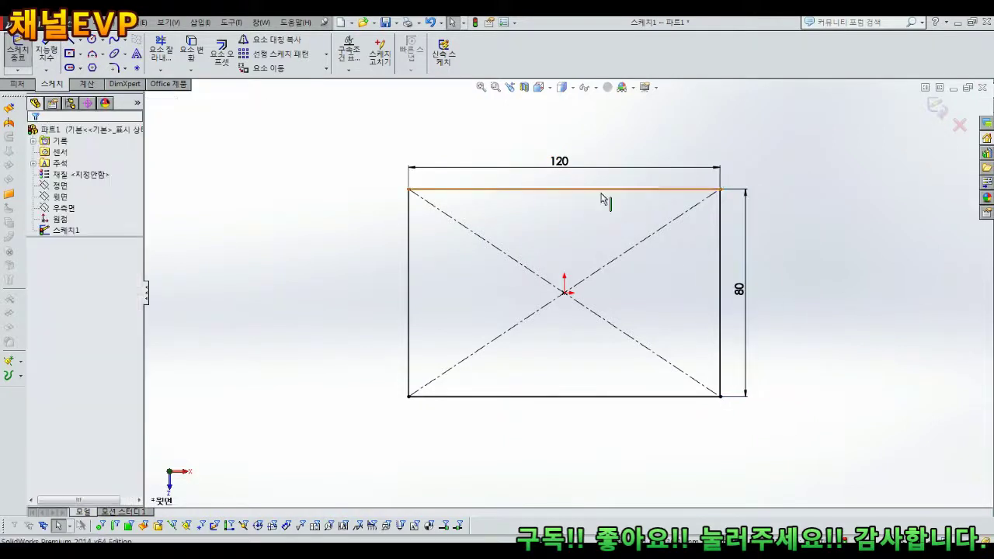
drag(564, 167, 564, 161)
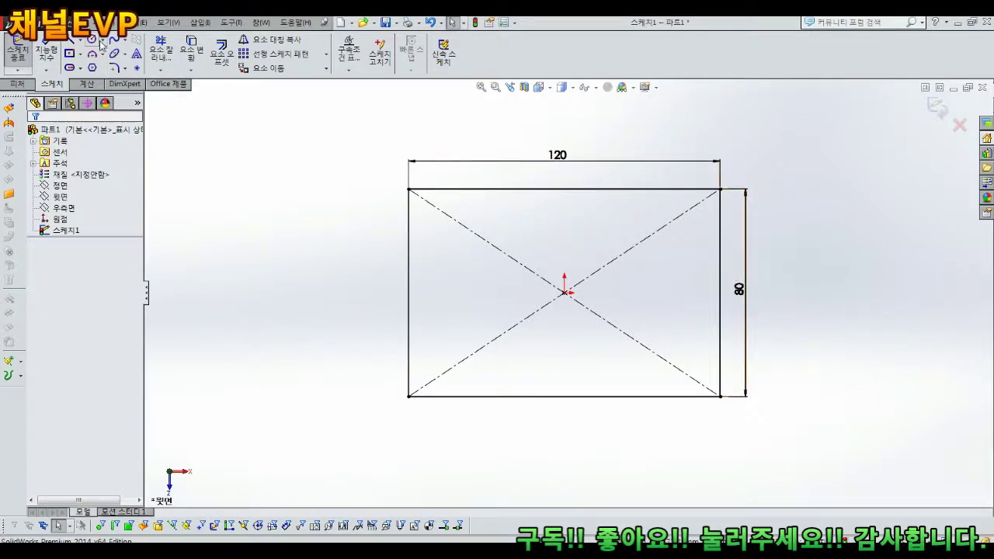
- Sketch three circles level with the origin: left about 16 mm in diameter, one centered on the origin, and right about 20 mm
click(92, 39)
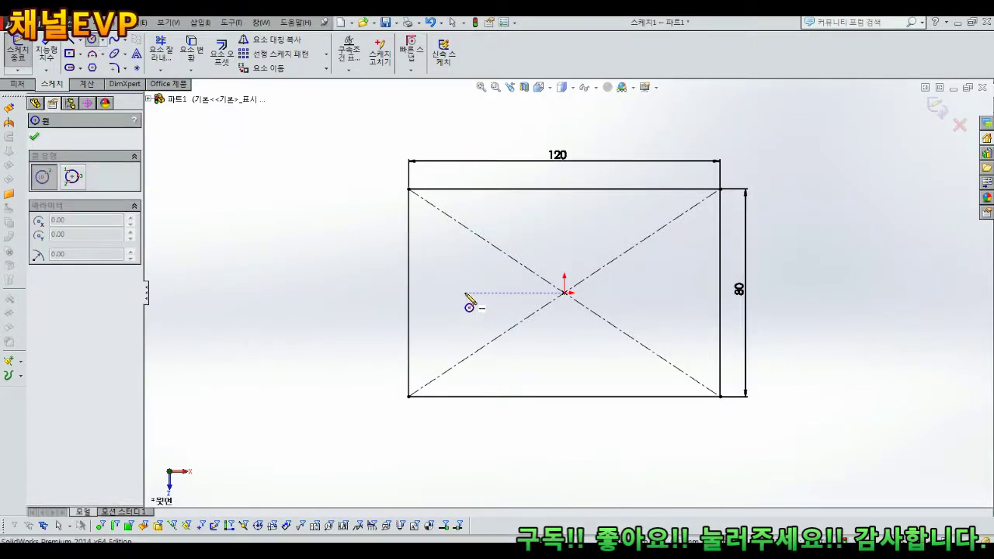
click(464, 293)
click(479, 280)
click(565, 293)
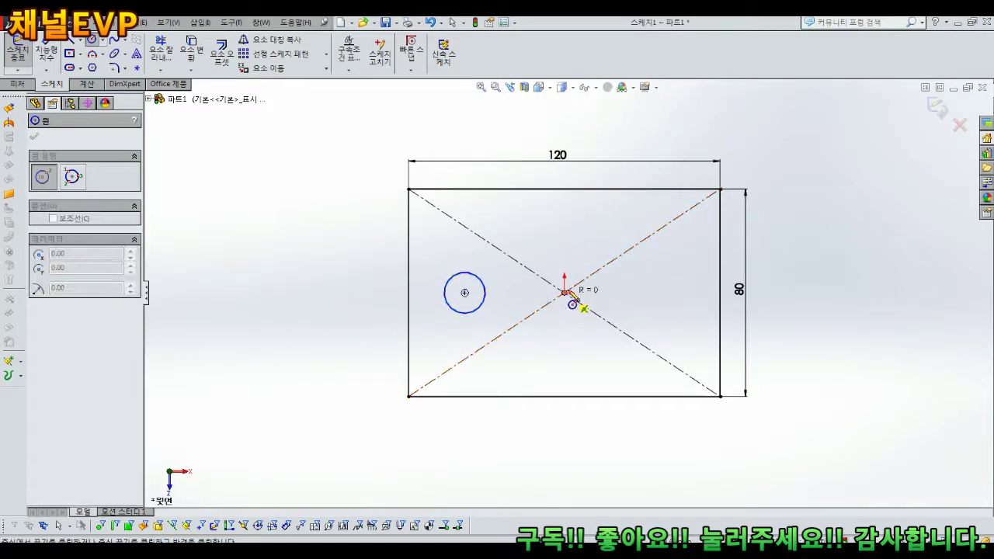
click(581, 272)
click(664, 293)
click(686, 280)
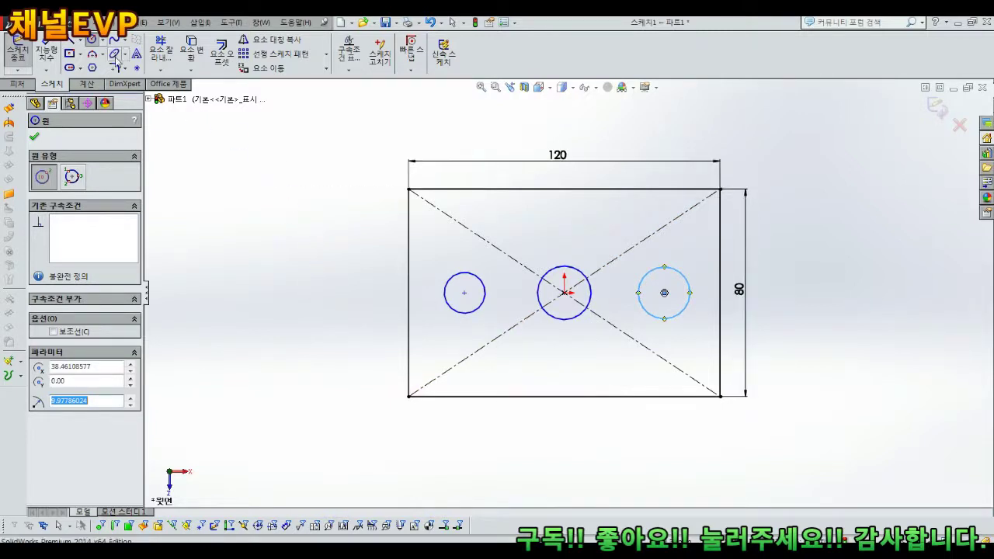
- Draw a horizontal centerline from the midpoint of the rectangle's left edge to the midpoint of its right edge
click(90, 40)
click(81, 41)
click(77, 66)
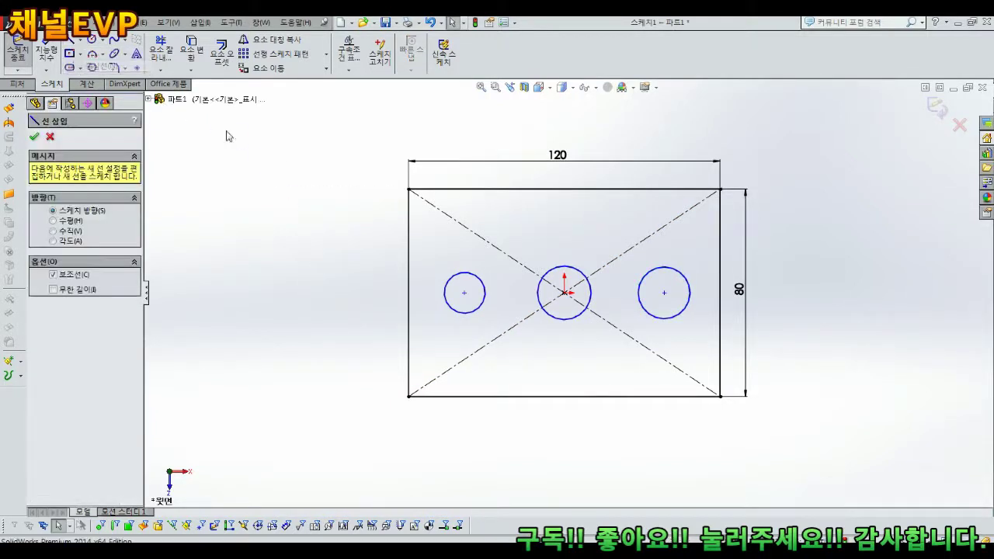
click(409, 292)
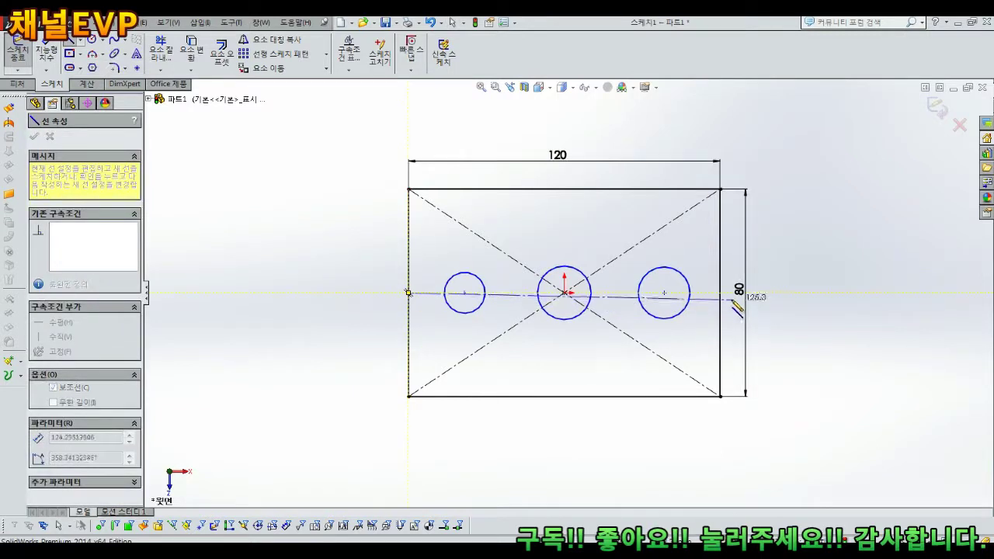
click(721, 293)
key(Escape)
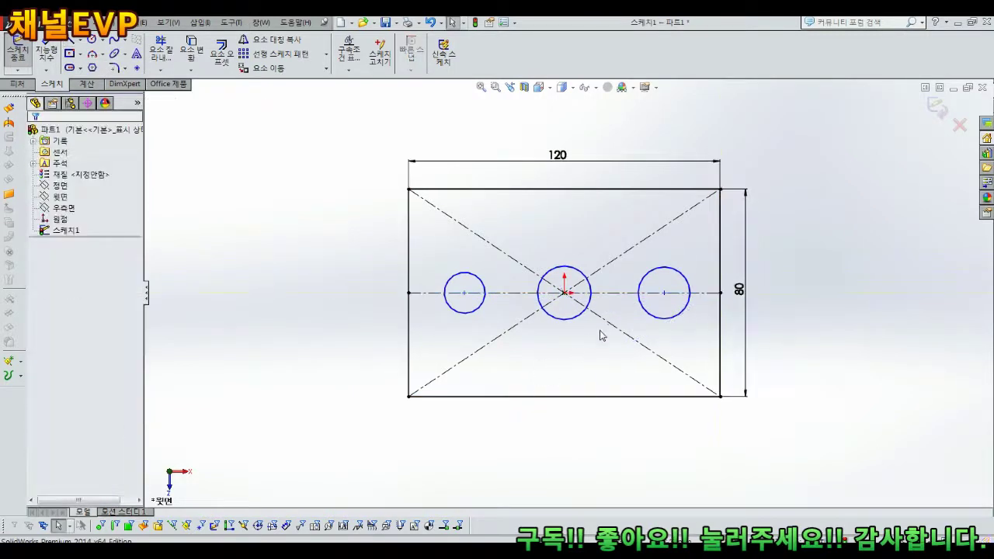
- Move the left and right circles up and outward off the centerline, and try moving the middle circle's center
scroll(604, 326, down, 1)
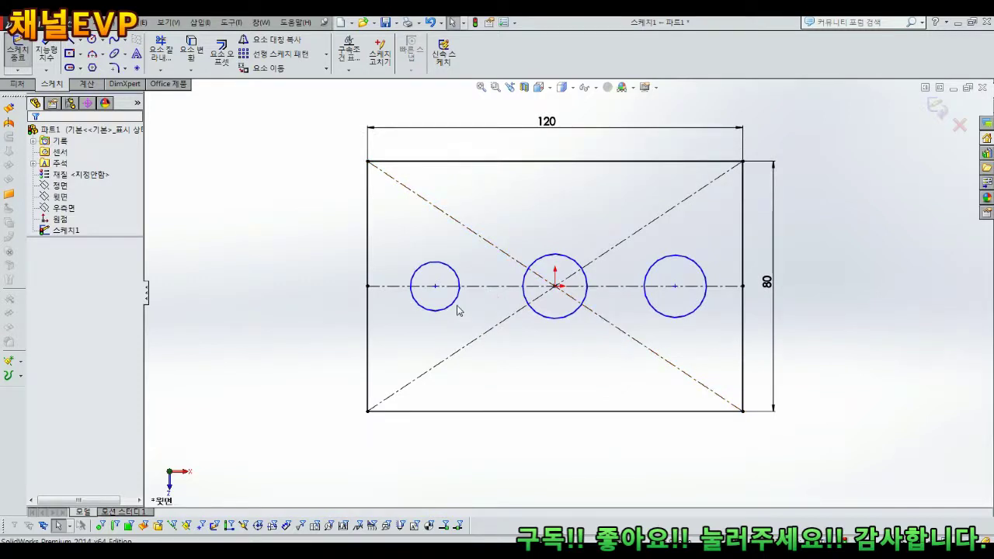
drag(435, 286, 406, 257)
drag(675, 287, 692, 257)
drag(559, 289, 555, 287)
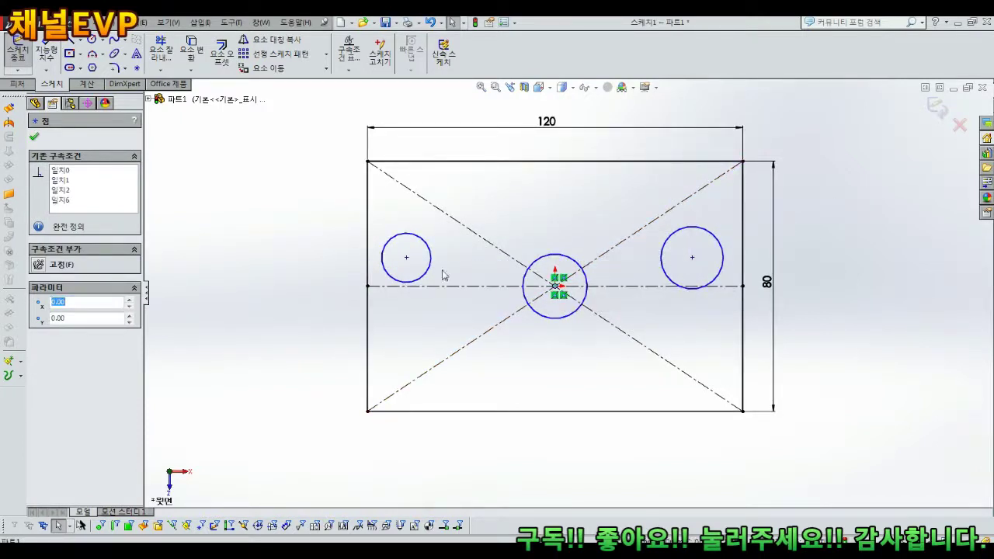
- Make the centers of the left and right circles coincident with the horizontal centerline
key(Escape)
click(407, 258)
ctrl+click(435, 286)
click(48, 353)
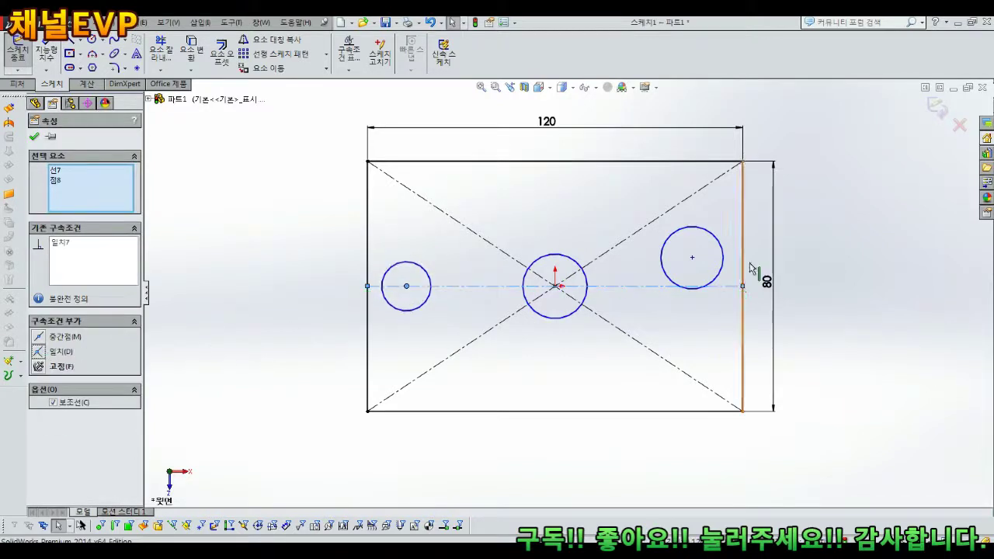
key(Escape)
click(694, 259)
ctrl+click(635, 287)
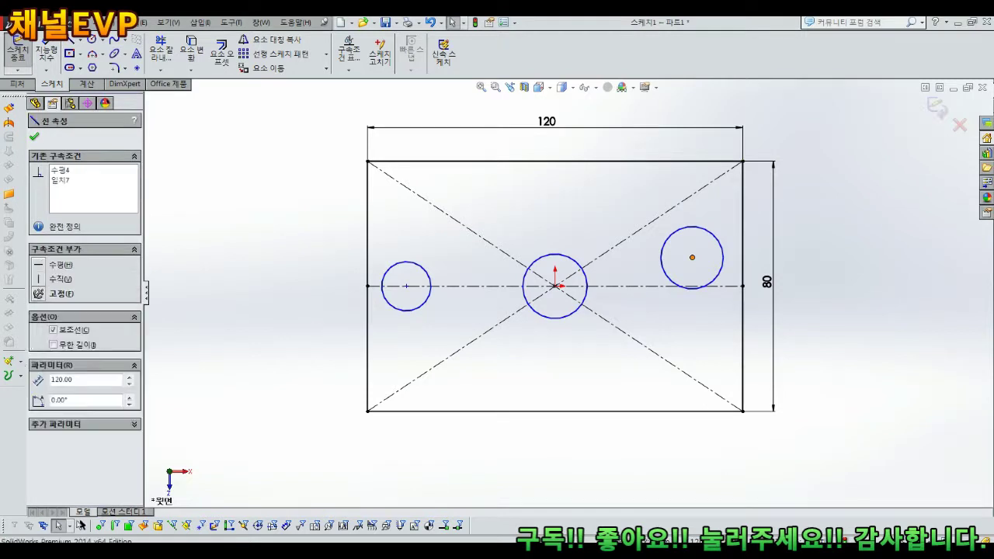
click(37, 352)
key(Escape)
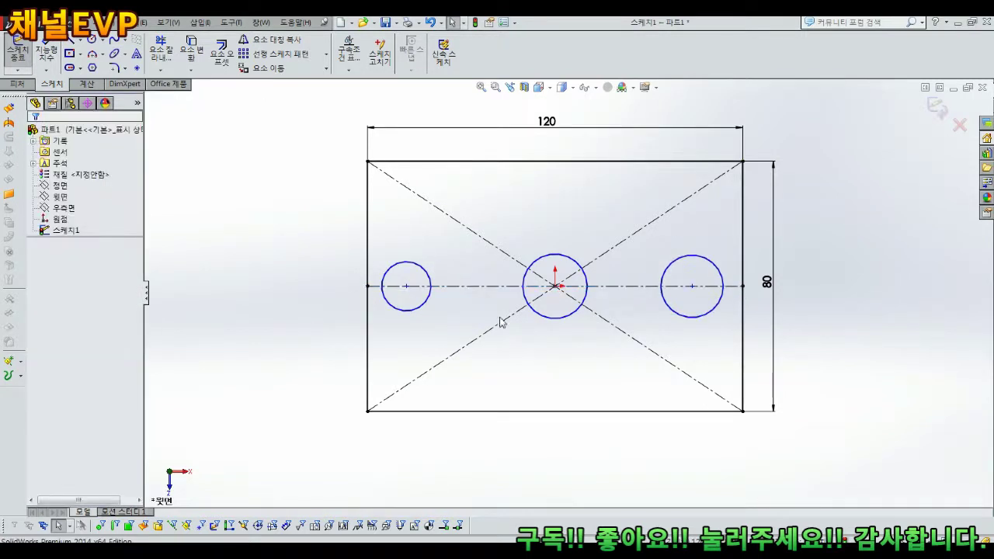
- Dimension the left circle's center 30 mm from the rectangle's left edge
click(407, 287)
click(370, 336)
click(399, 353)
key(Return)
text(30)
key(Return)
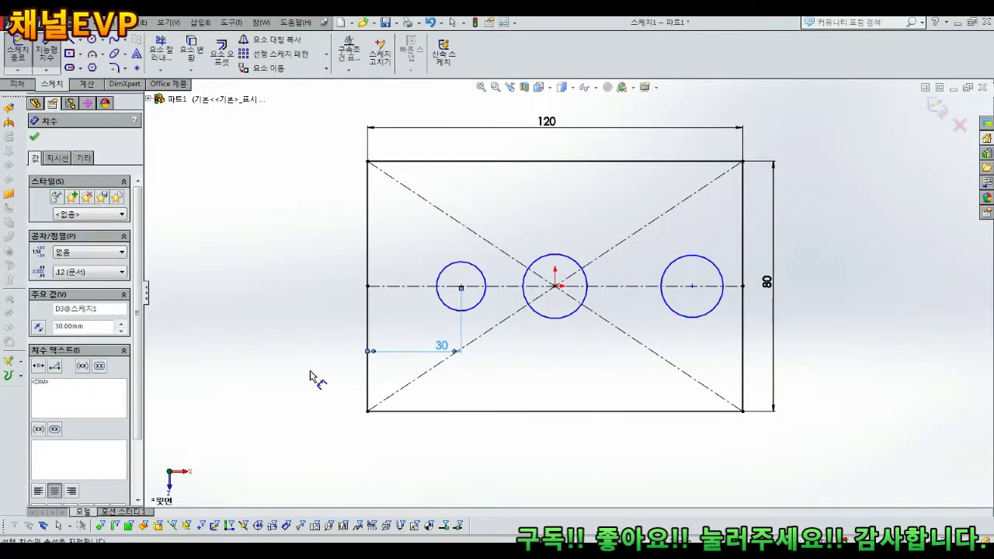
- Set the left circle's distance from the rectangle's left edge to 25 mm
double_click(440, 346)
text(25)
key(Return)
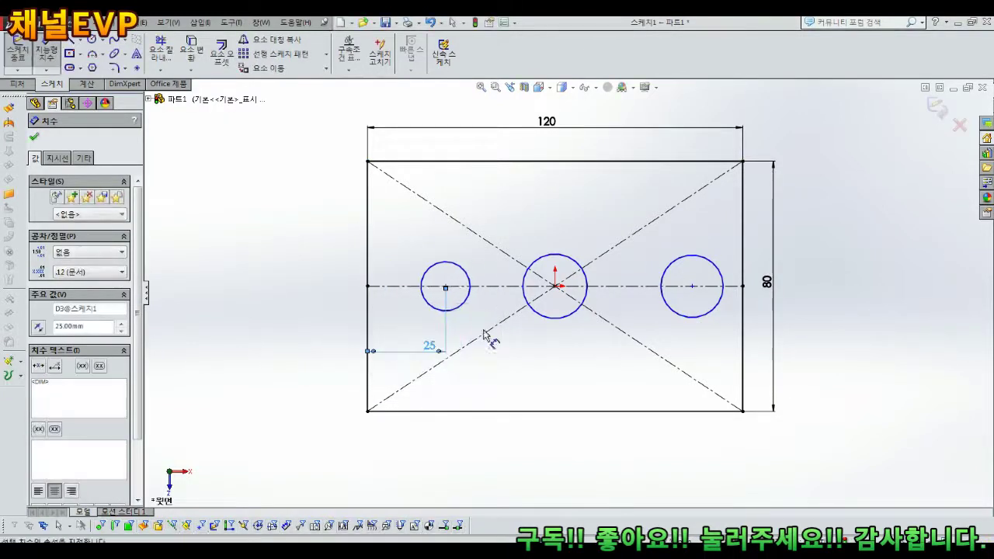
- Dimension the right circle's center 25 mm from the rectangle's right edge
click(693, 288)
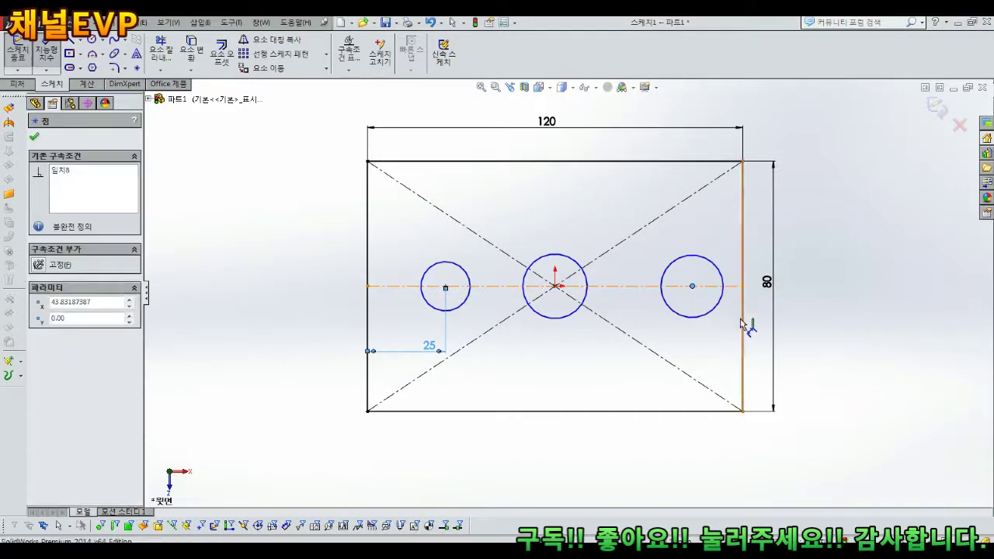
click(743, 322)
click(711, 336)
text(25)
key(Return)
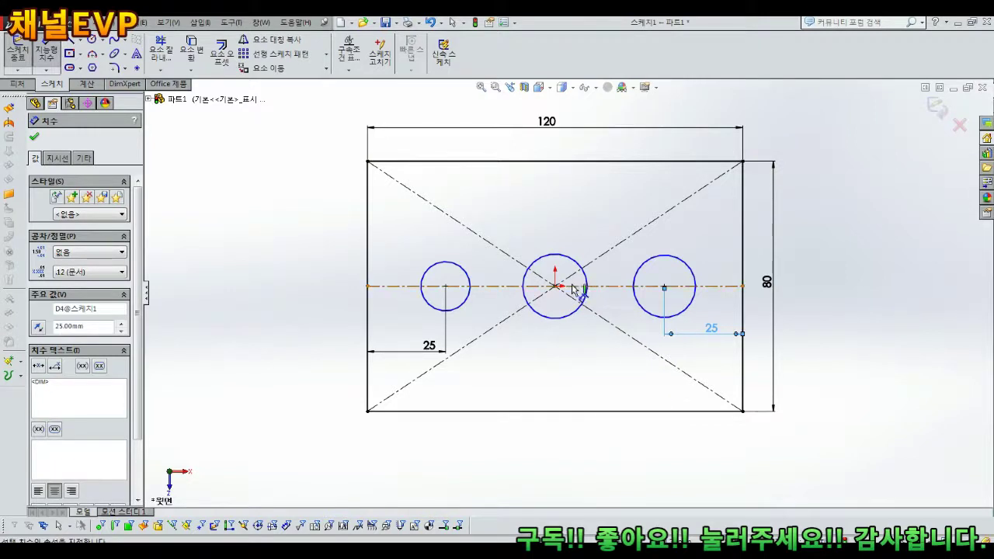
- Dimension the circle diameters to 10 mm for the left, 15 mm for the middle and 20 mm for the right
click(462, 269)
click(348, 232)
text(10)
key(Return)
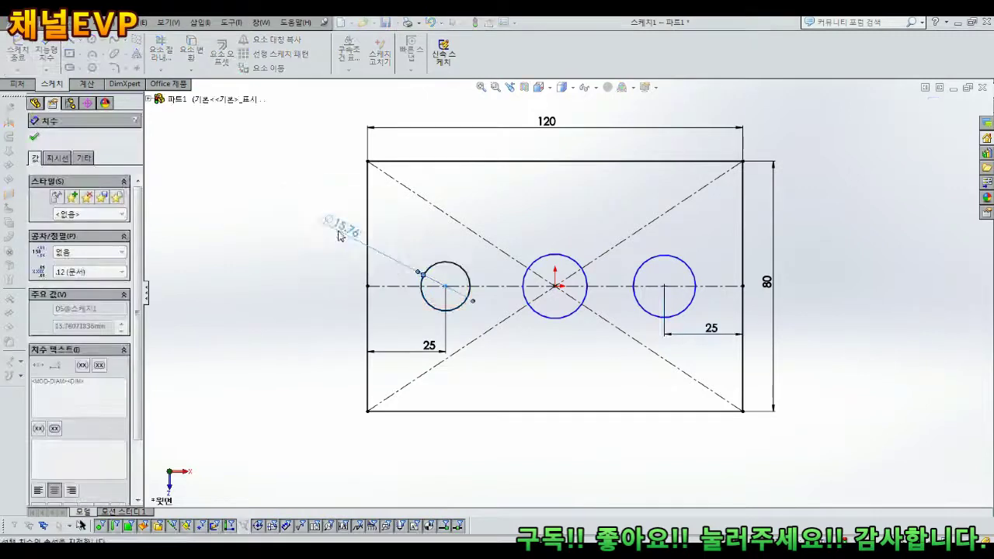
click(572, 262)
click(568, 208)
text(15)
key(Return)
click(692, 301)
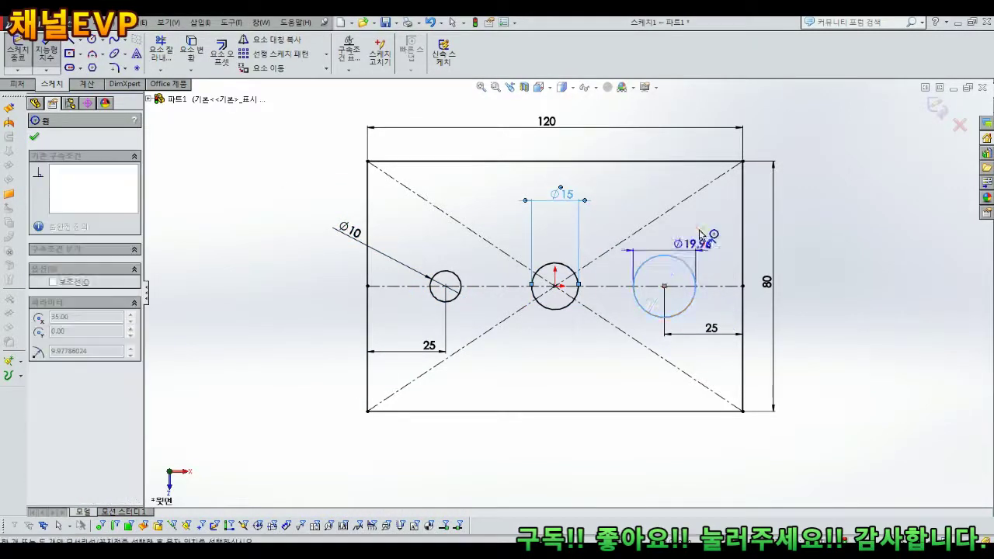
click(699, 233)
text(20)
key(Return)
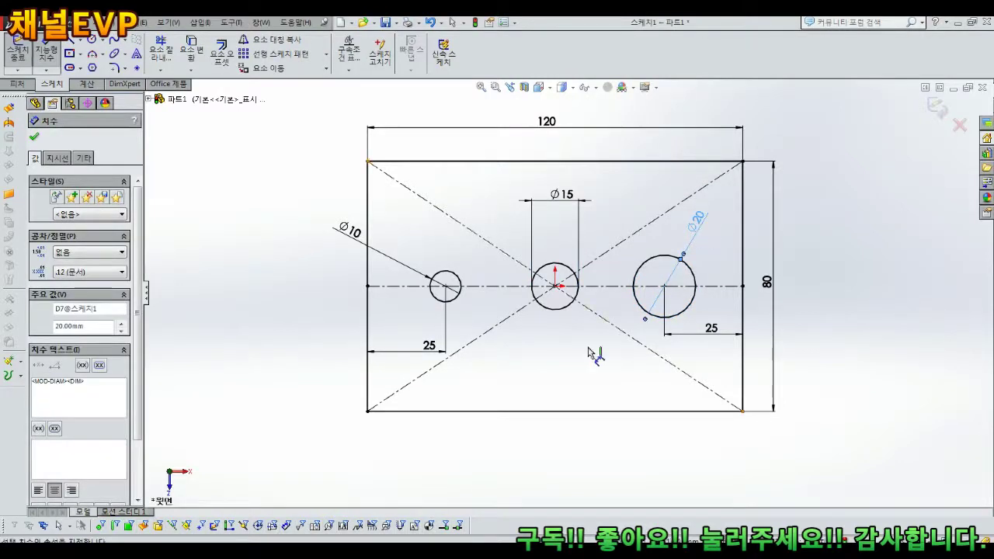
- Move the left circle's diameter dimension inside the rectangle, closer to the circle
click(542, 383)
drag(350, 232, 408, 247)
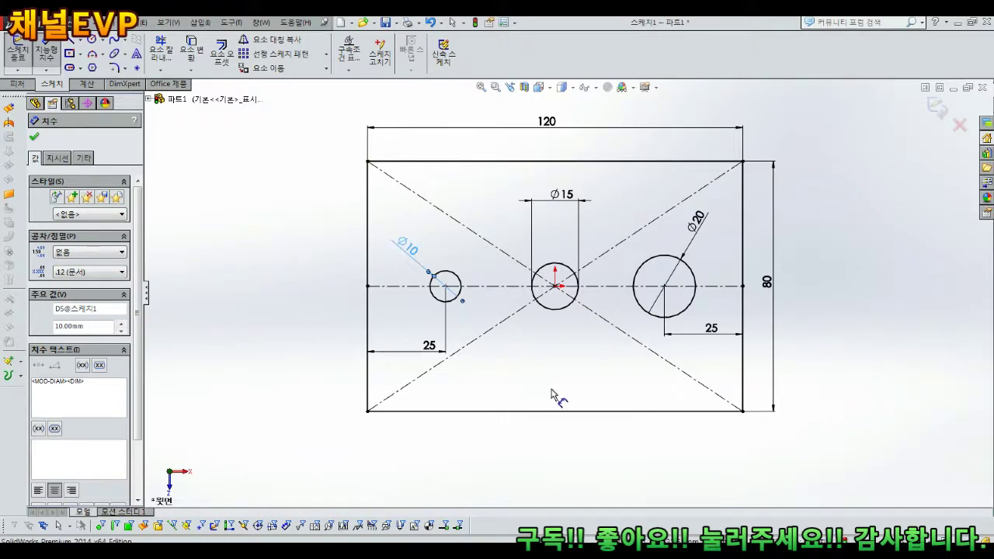
key(Escape)
- Exit the finished sketch of the rectangle and three circles
middle_drag(552, 395, 556, 366)
scroll(570, 293, up, 1)
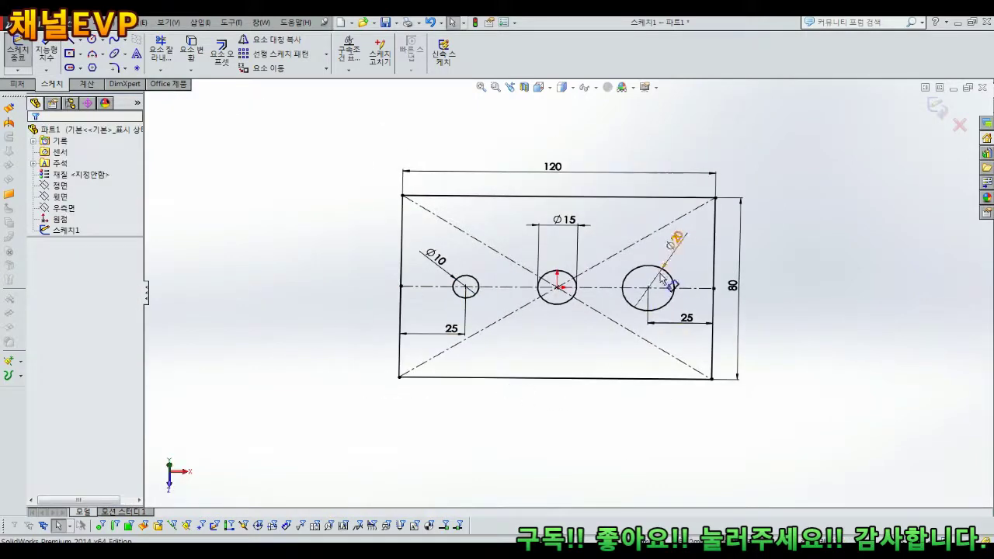
mouse_move(738, 302)
middle_down()
mouse_move(741, 318)
mouse_move(715, 355)
mouse_move(679, 267)
mouse_move(699, 287)
middle_up()
click(939, 109)
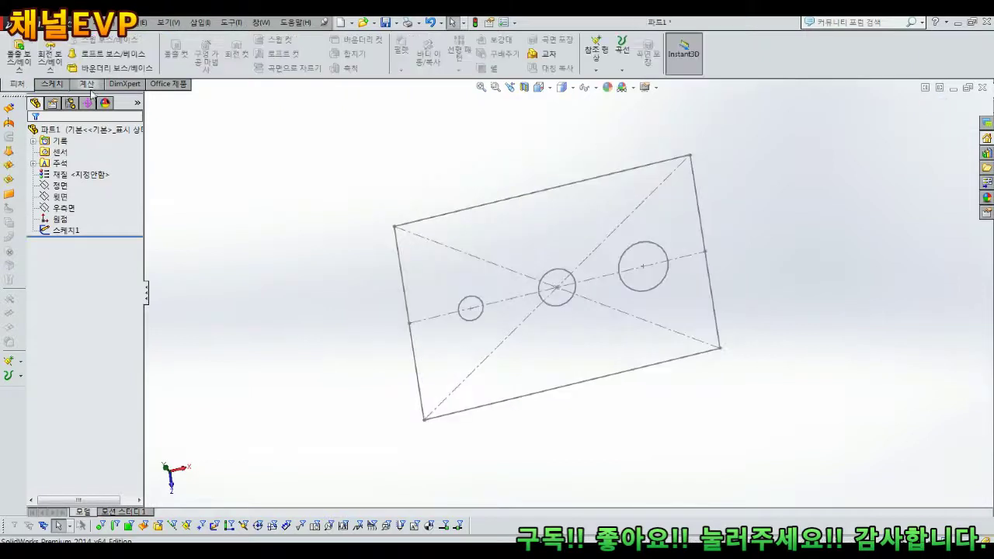
- Extrude the sketch 50 mm using the rectangle and all three circles as selected contours, forming a block with three through holes
click(19, 55)
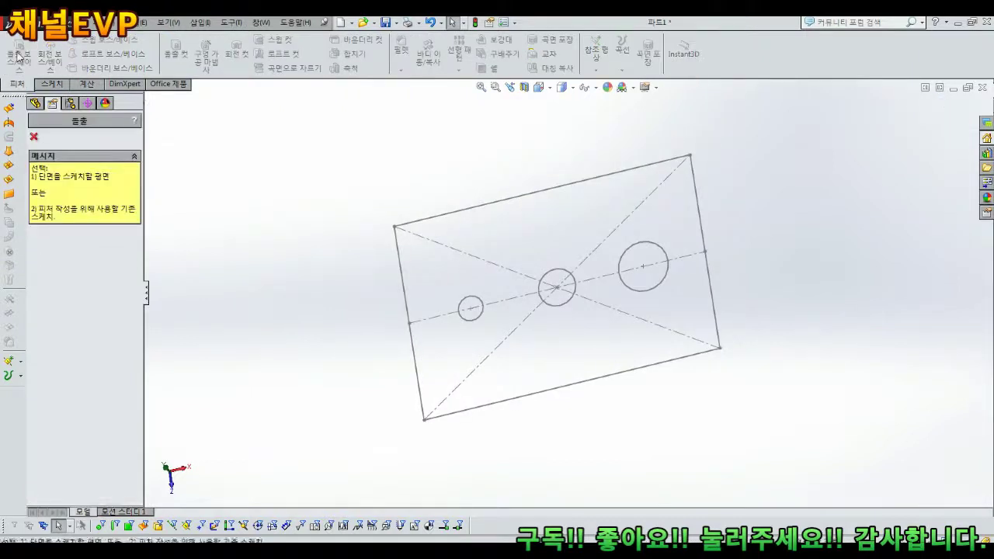
click(450, 211)
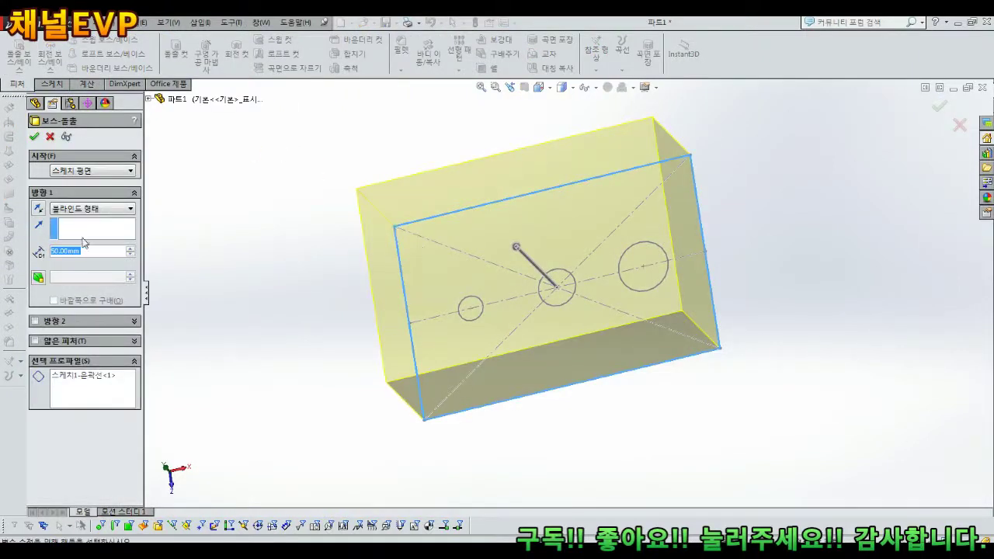
click(476, 319)
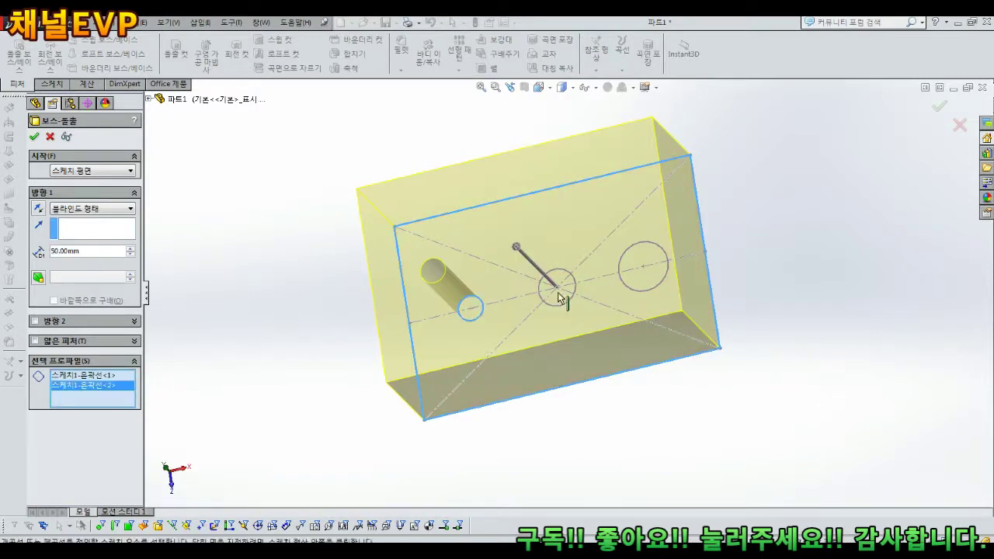
click(654, 272)
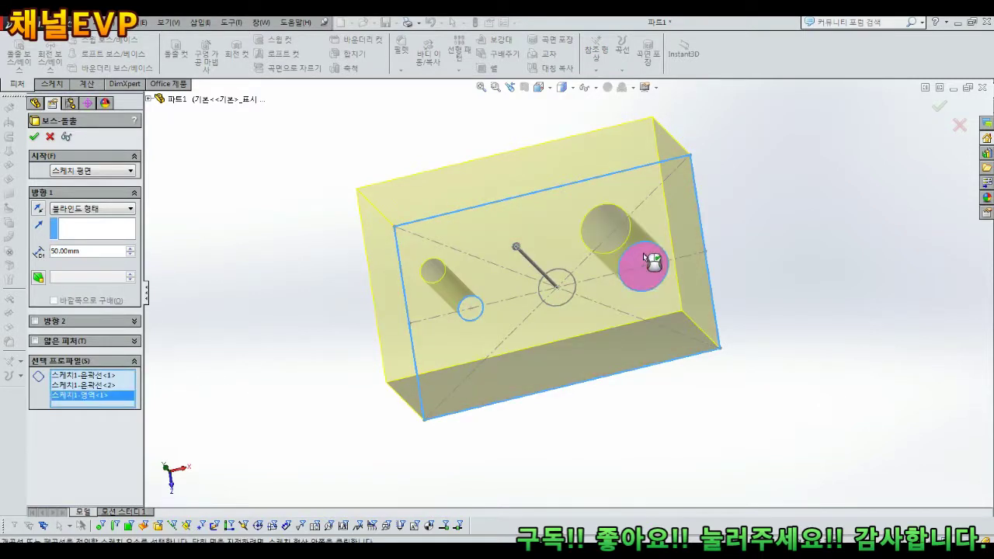
click(564, 298)
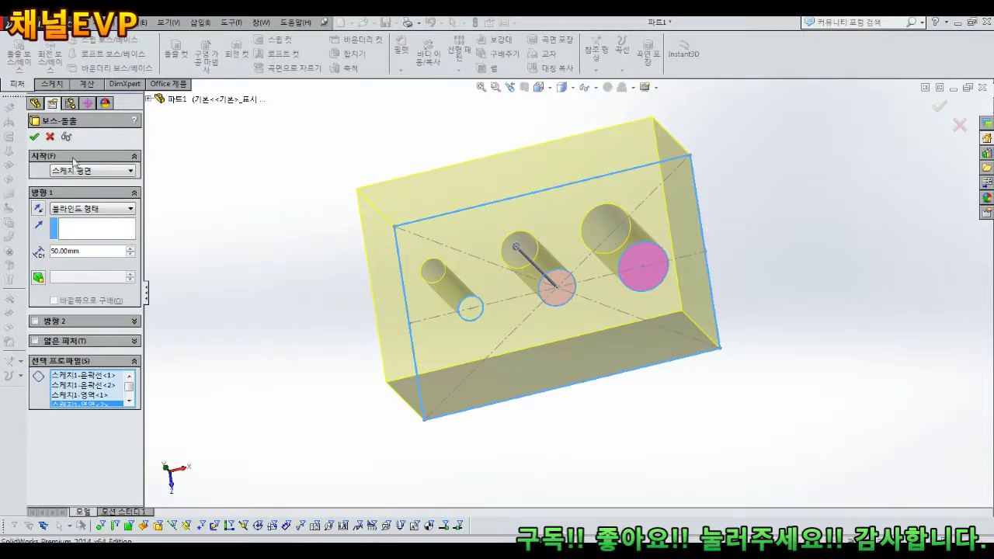
click(33, 136)
- Open a new sketch on the block's top face
middle_drag(289, 283, 538, 266)
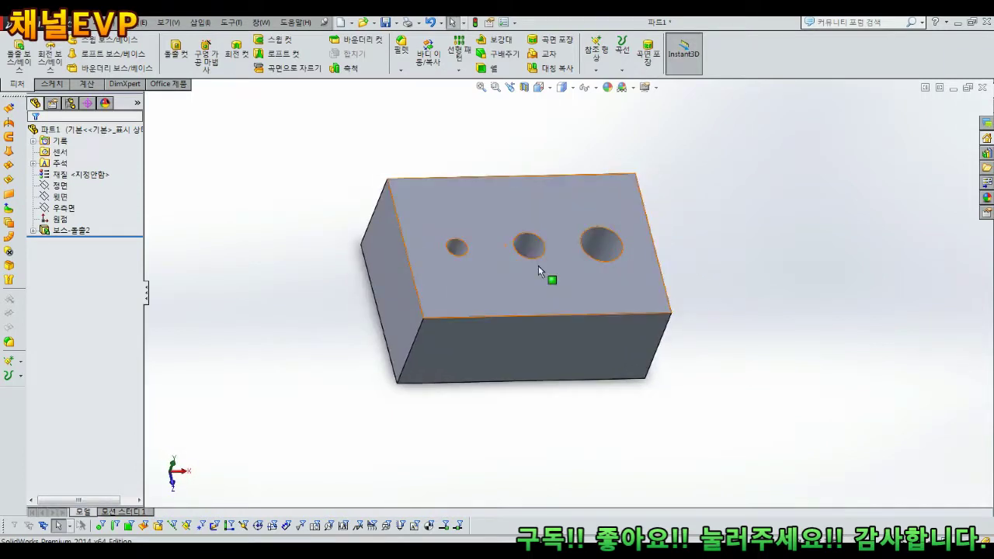
middle_drag(541, 270, 525, 199)
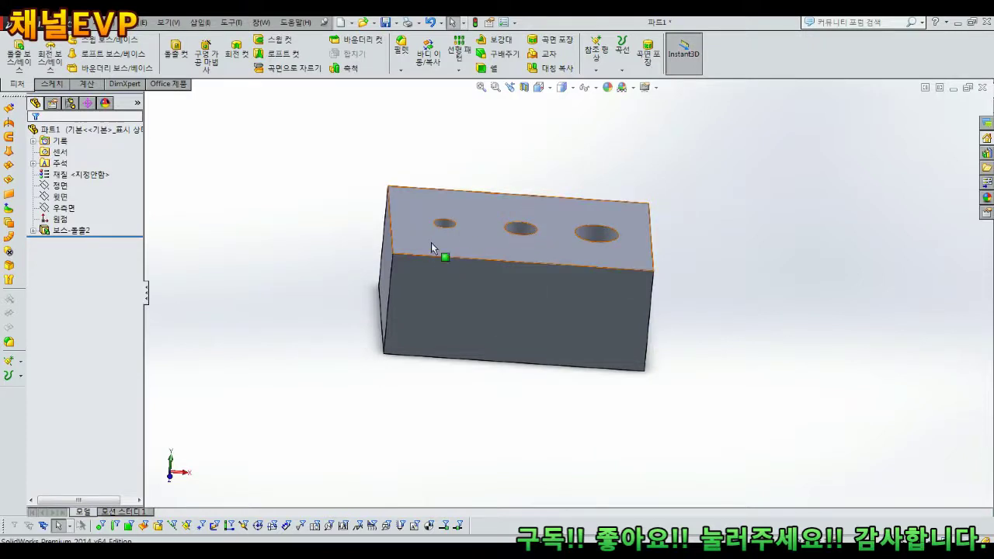
middle_drag(590, 275, 591, 297)
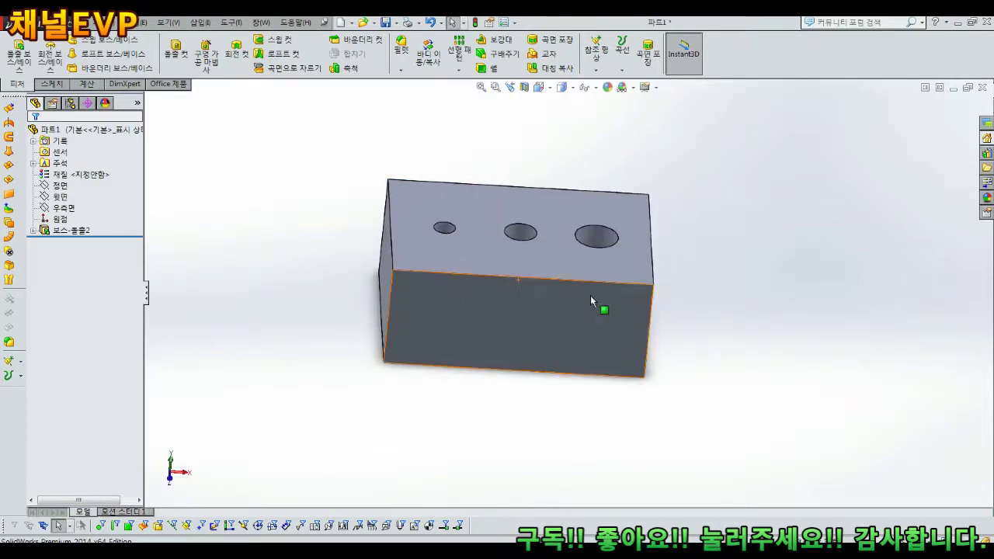
scroll(590, 296, up, 2)
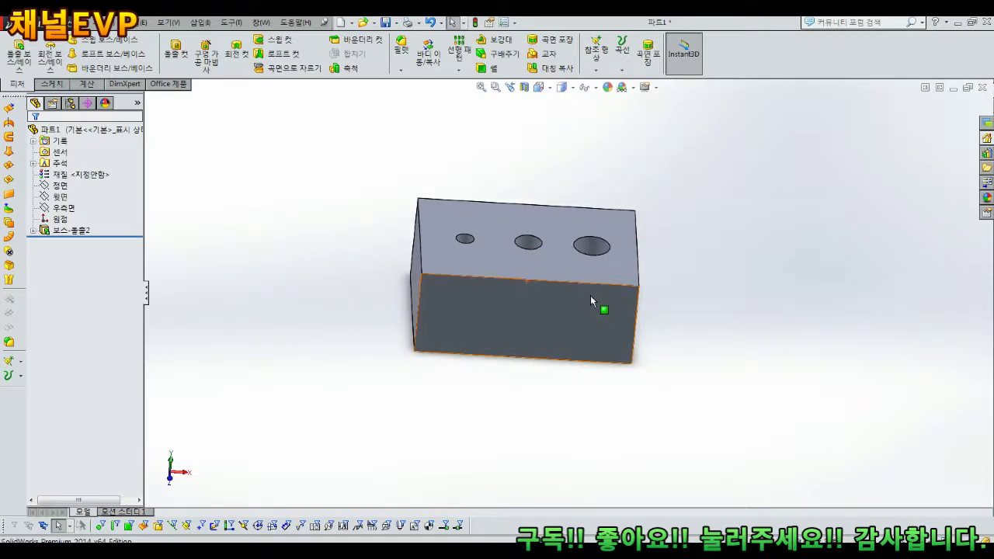
middle_drag(591, 296, 583, 330)
scroll(554, 208, down, 2)
middle_drag(553, 208, 589, 223)
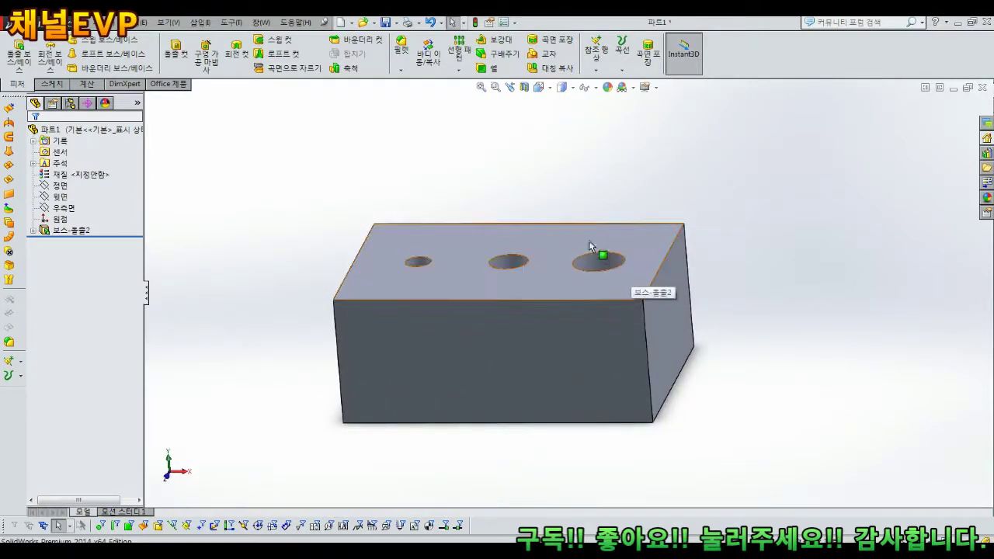
click(546, 241)
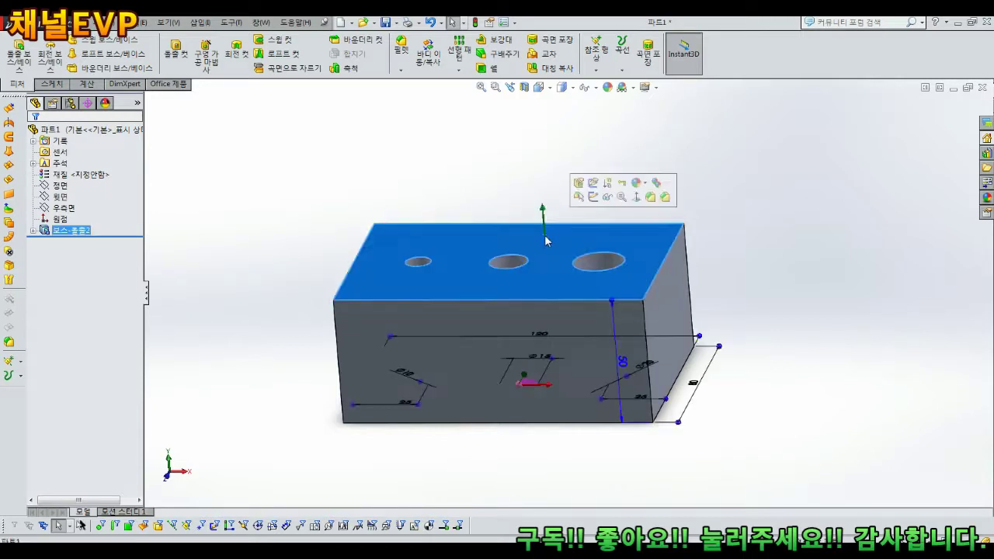
click(597, 204)
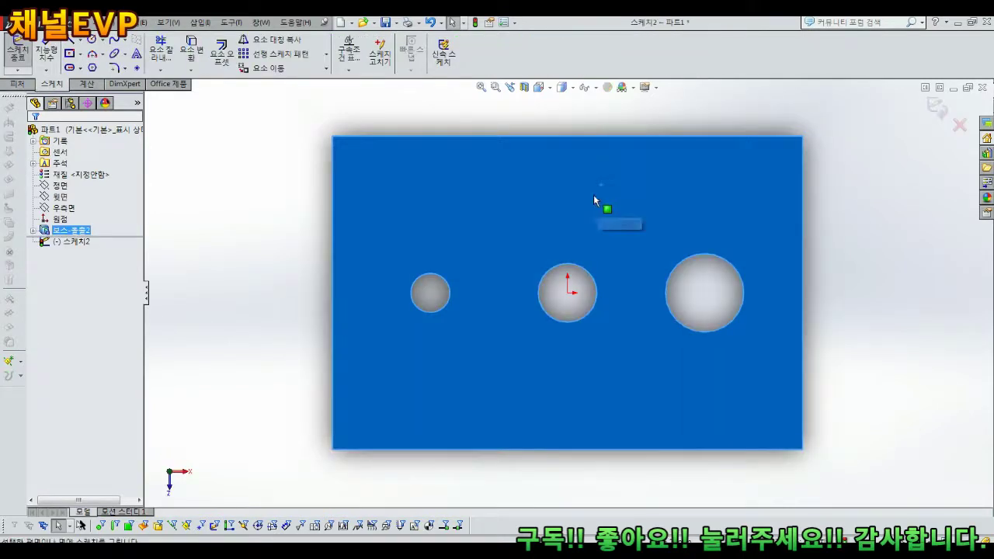
- Add the sketch text "상판" on the top face below the largest hole
click(561, 124)
scroll(591, 179, up, 2)
scroll(727, 326, down, 2)
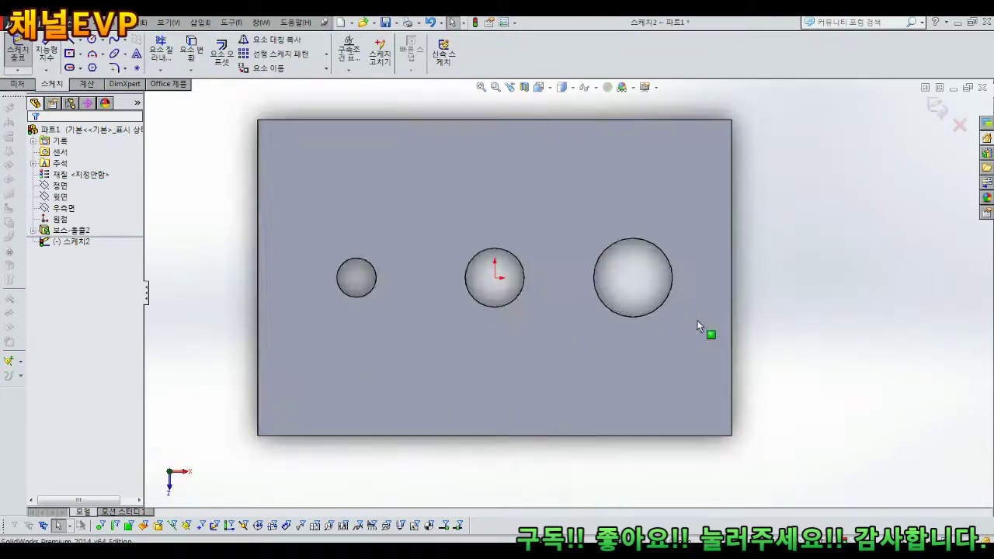
click(138, 56)
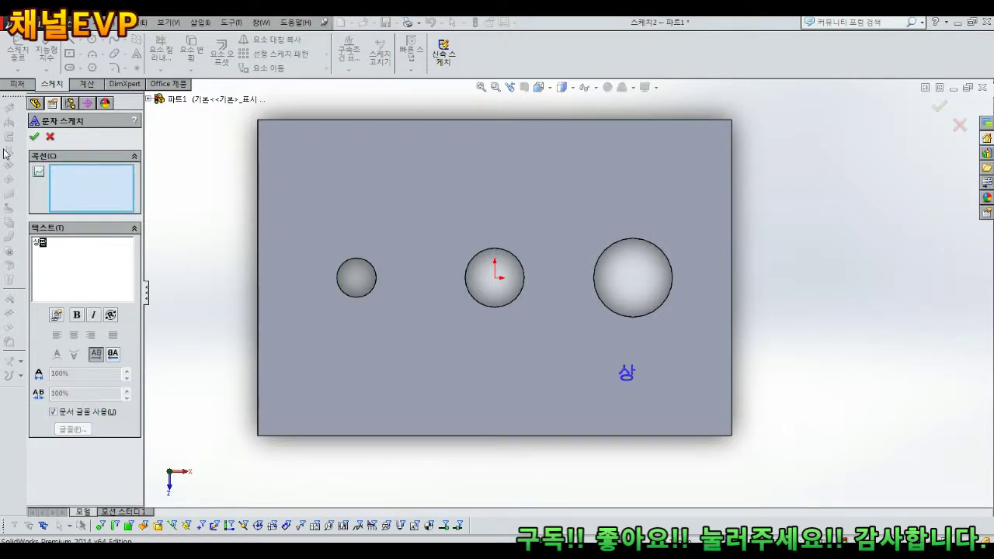
click(34, 137)
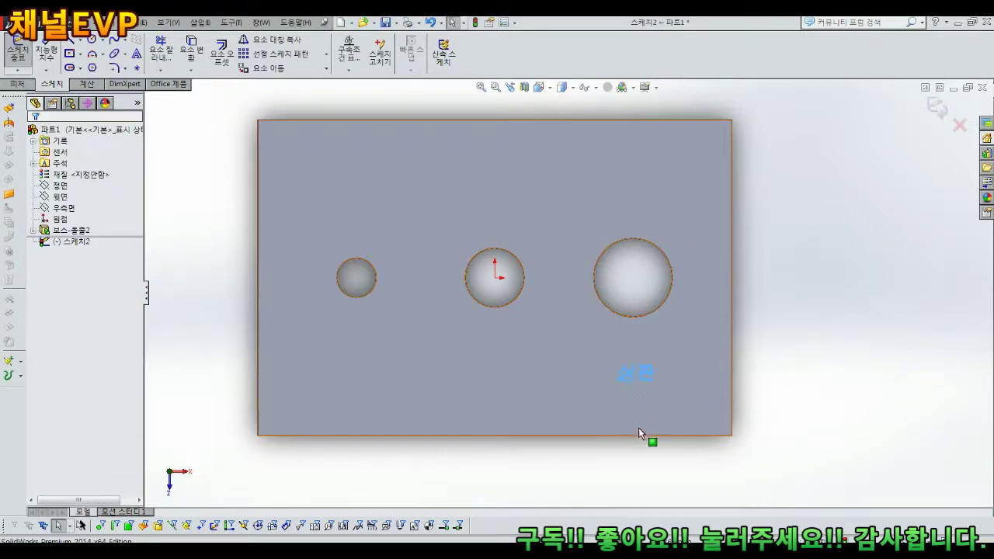
- Dimension the text's anchor point 10 mm from the top face's front edge
scroll(647, 390, down, 4)
scroll(562, 367, up, 2)
right_drag(528, 386, 530, 321)
click(547, 318)
click(562, 415)
click(540, 389)
text(10)
key(Return)
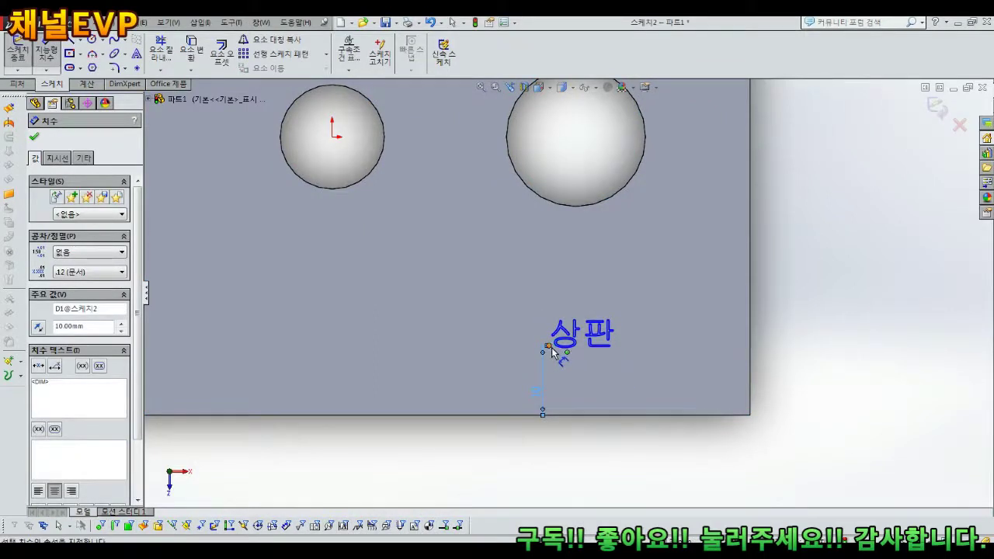
- Dimension the text's anchor point 30 mm from the face's right edge and exit the sketch
click(550, 348)
click(750, 349)
click(707, 372)
text(30)
key(Return)
scroll(647, 353, up, 2)
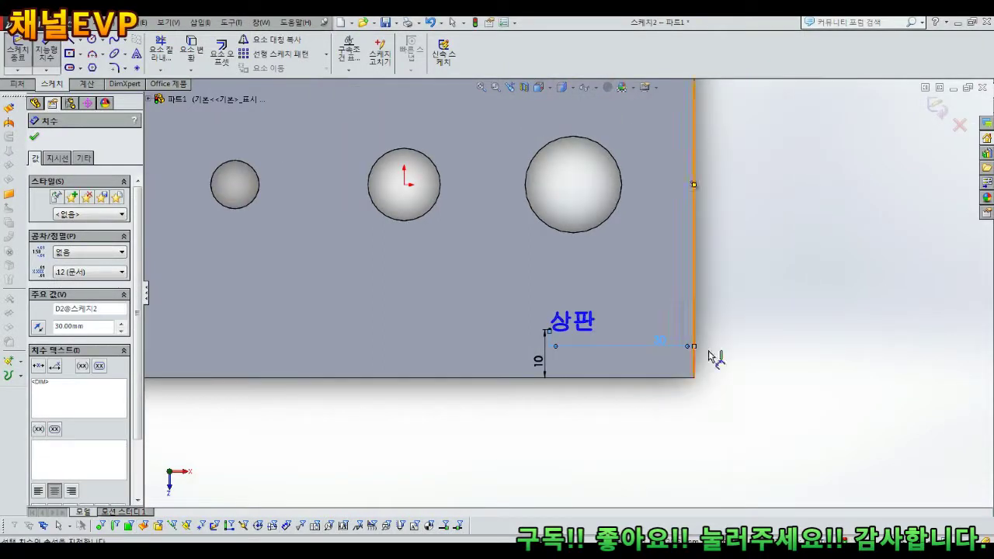
click(750, 323)
scroll(533, 271, up, 3)
scroll(552, 298, down, 5)
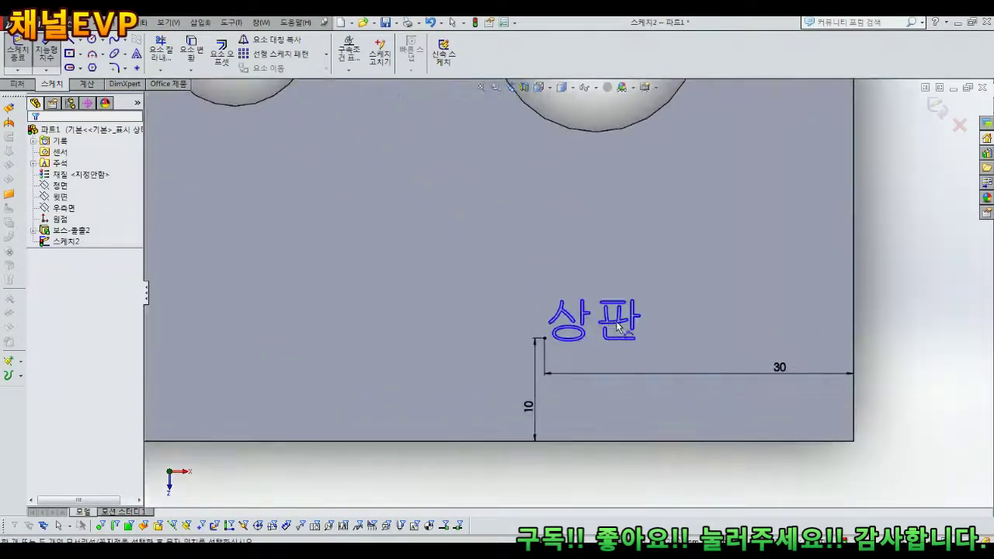
scroll(579, 332, down, 4)
scroll(613, 327, up, 2)
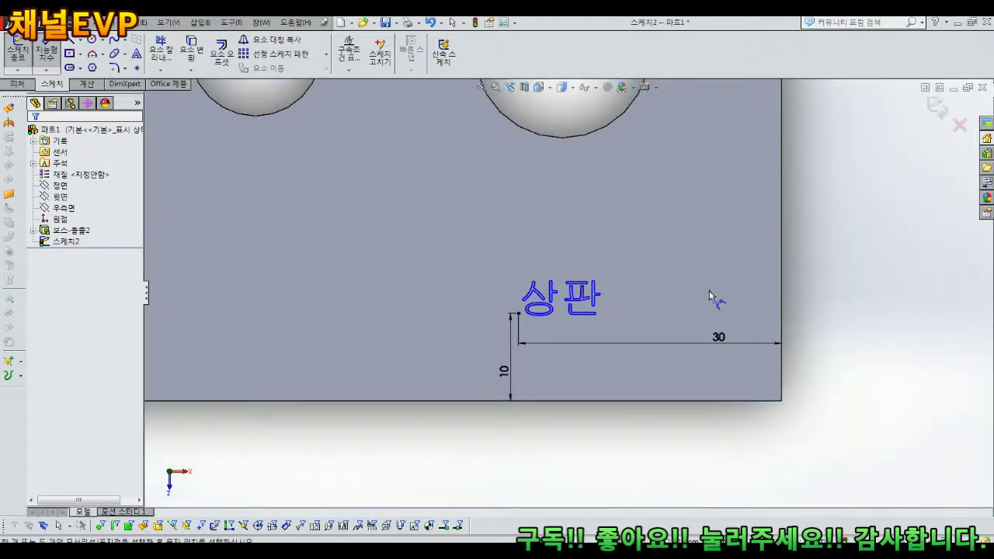
scroll(717, 278, up, 1)
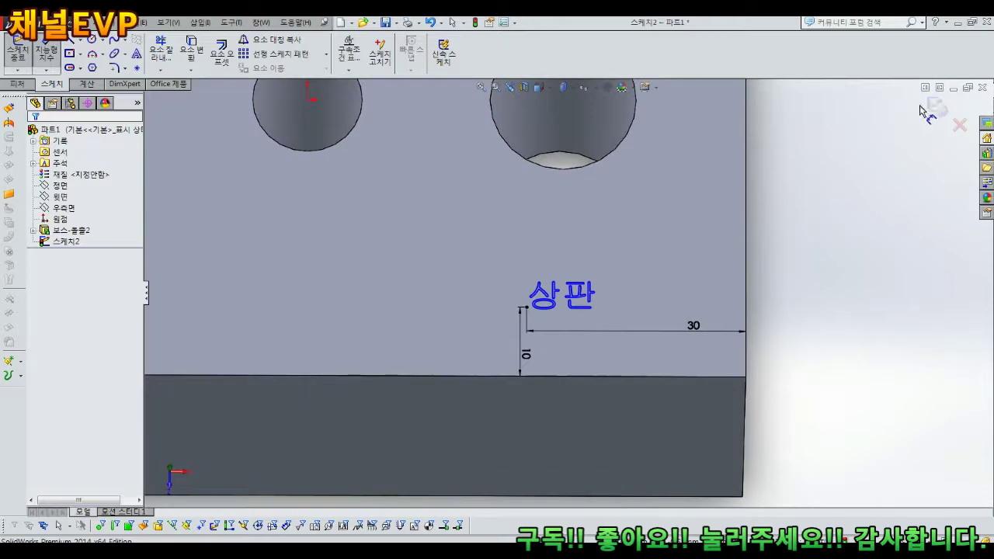
click(937, 109)
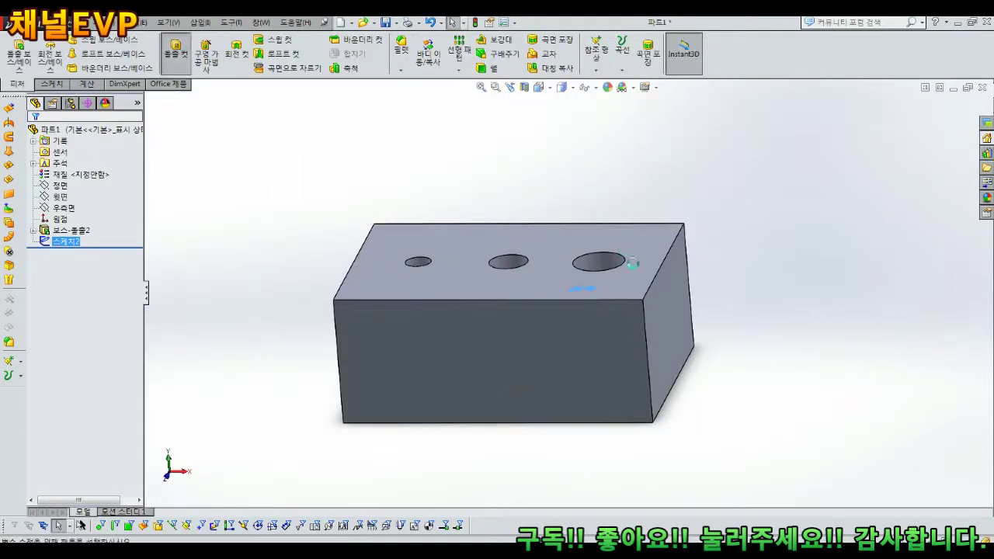
- Cut the text sketch into the top face with a blind depth of 0.3 mm
click(176, 53)
scroll(615, 323, down, 5)
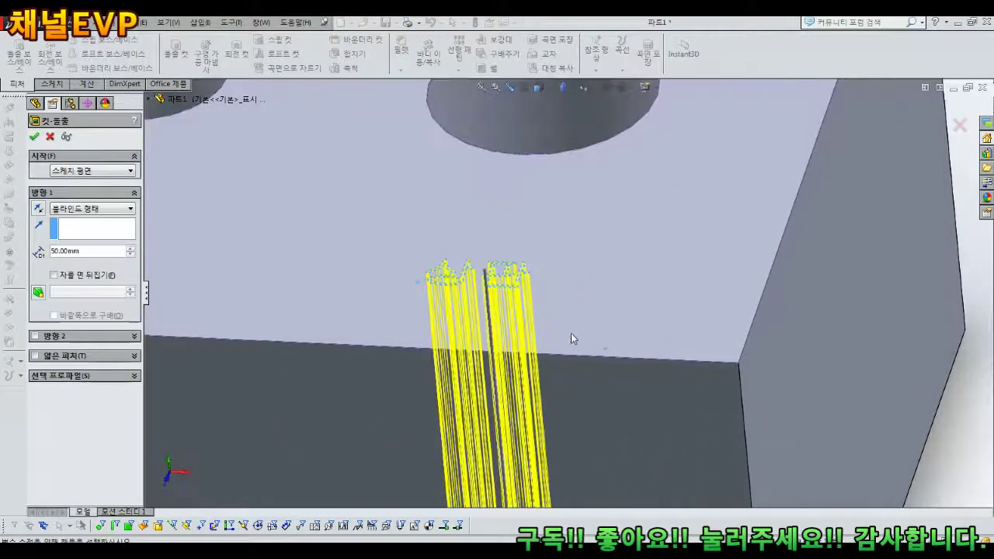
text(0.3)
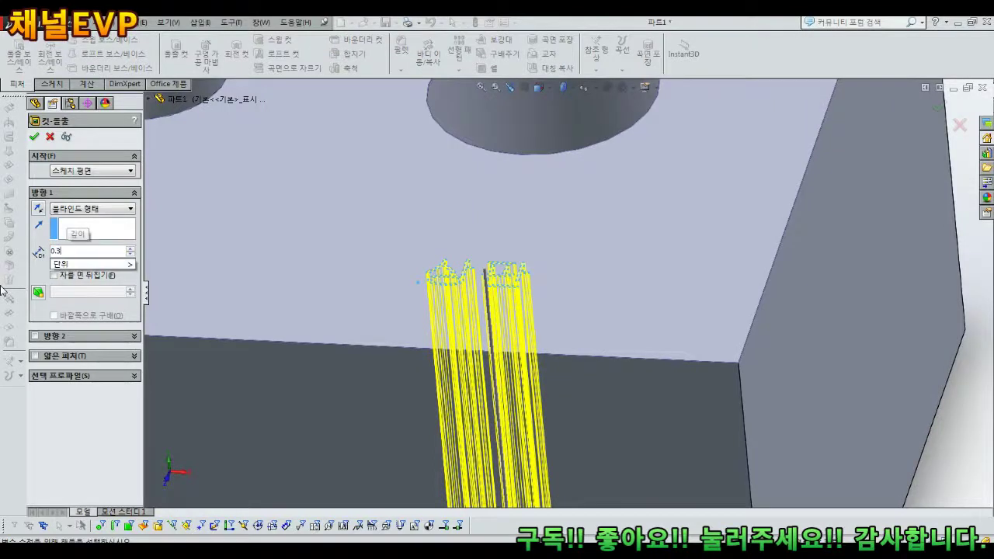
key(Return)
click(34, 137)
scroll(360, 251, down, 3)
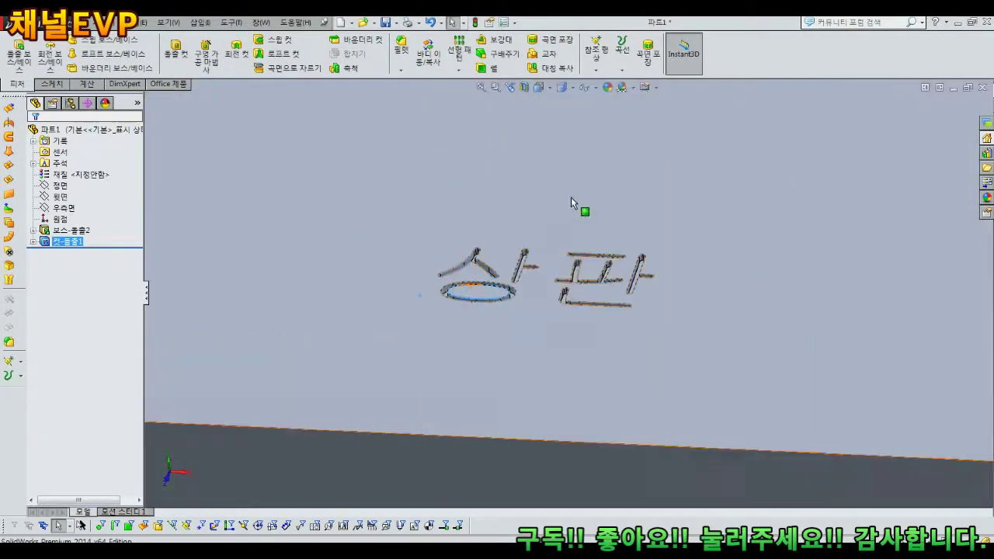
scroll(595, 317, down, 5)
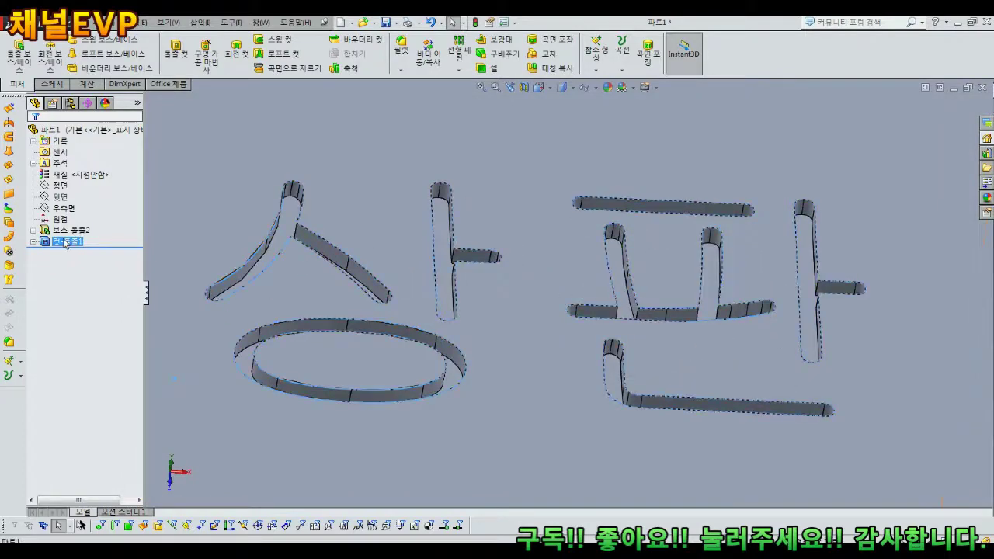
- Edit the text's cut feature and set its depth to 0.1 mm
right_click(67, 243)
click(193, 213)
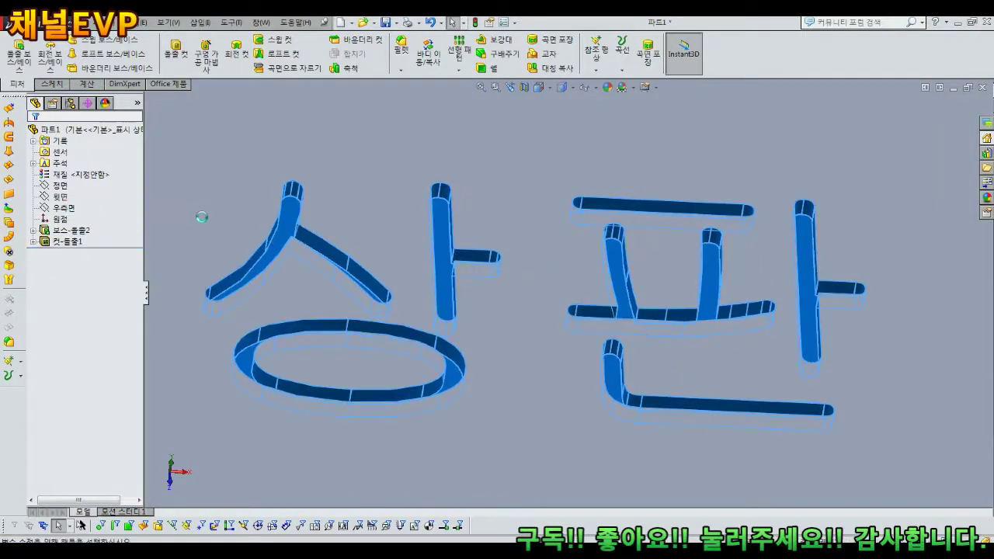
text(0.1)
key(Return)
click(34, 137)
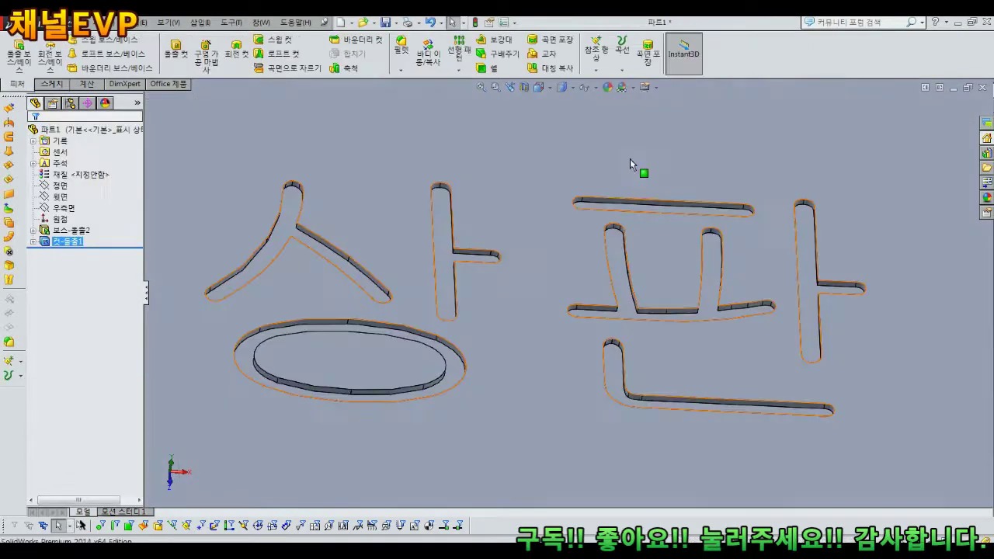
- Examine the engraved text on the top face up close and against the whole block
scroll(573, 251, down, 3)
scroll(573, 257, up, 5)
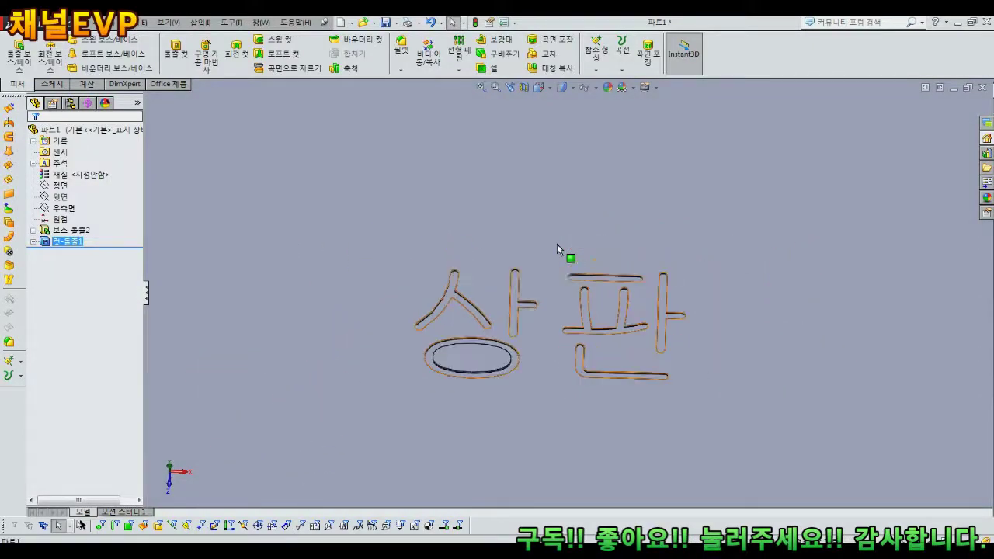
scroll(562, 331, up, 2)
middle_drag(564, 328, 582, 382)
scroll(572, 315, down, 3)
scroll(571, 315, up, 2)
scroll(592, 311, up, 6)
mouse_move(591, 258)
middle_down()
mouse_move(588, 228)
mouse_move(582, 268)
middle_up()
scroll(582, 269, down, 3)
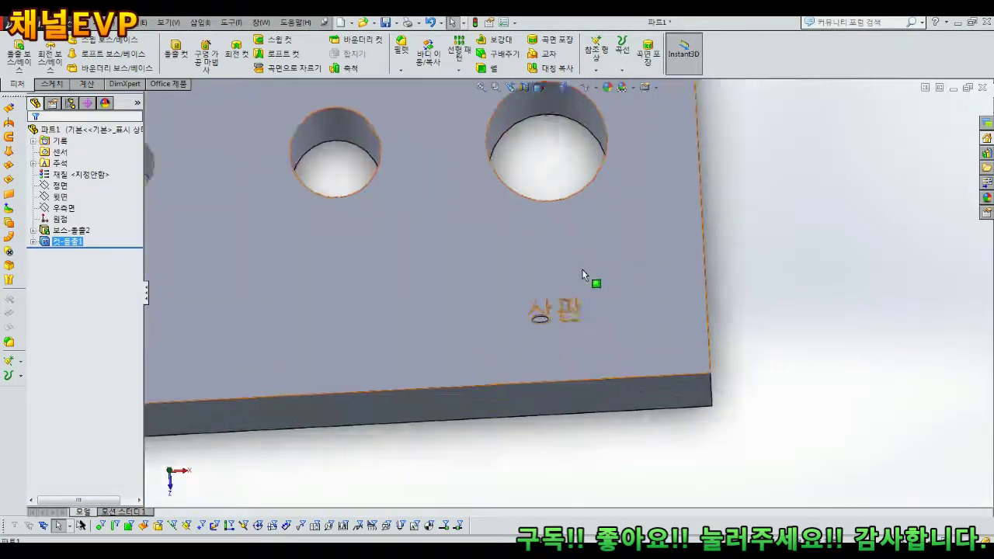
click(808, 212)
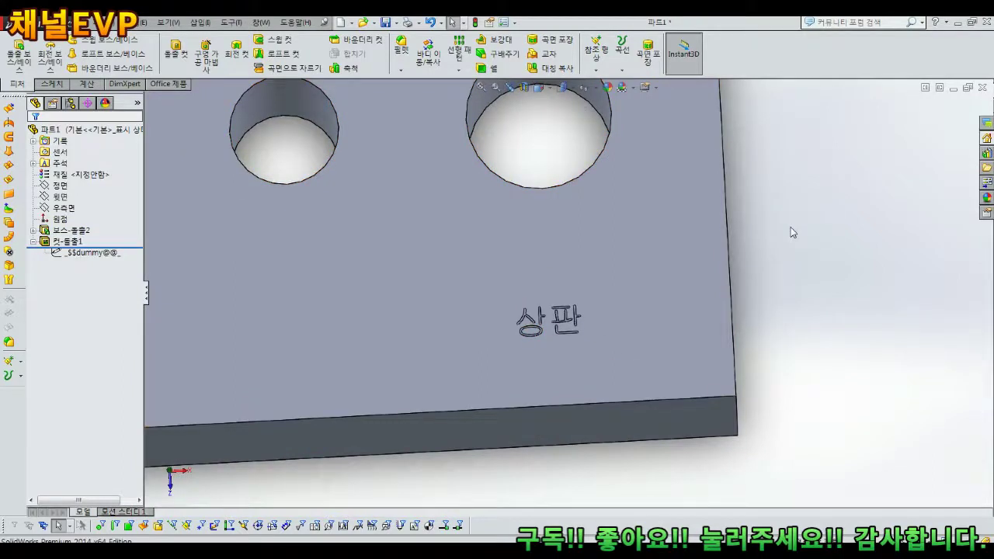
scroll(760, 265, up, 2)
scroll(540, 247, up, 3)
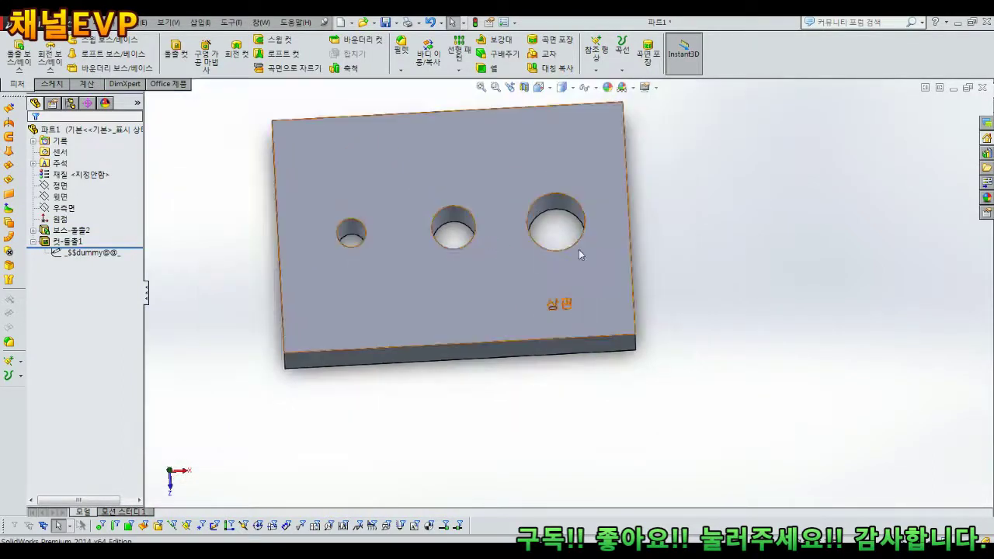
- Start an angle-distance chamfer of 2 mm at 45 degrees and select the block's left side face and front face
middle_drag(445, 210, 448, 83)
click(401, 72)
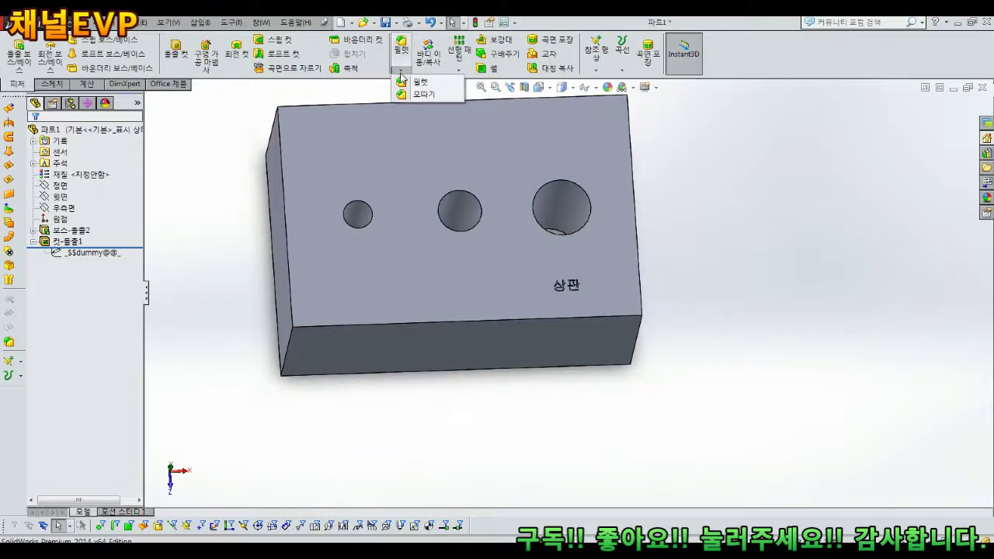
click(405, 94)
middle_drag(406, 102, 362, 251)
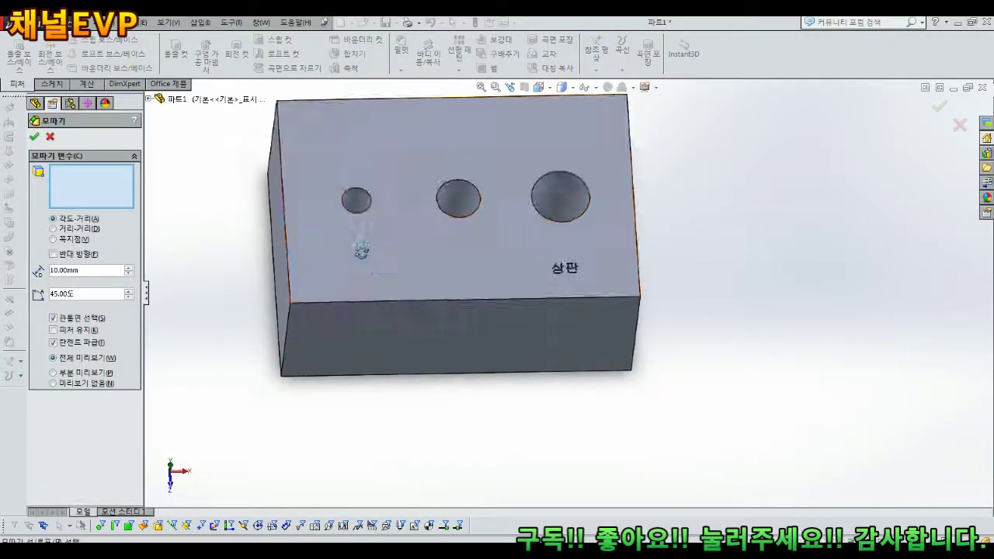
middle_drag(264, 285, 284, 286)
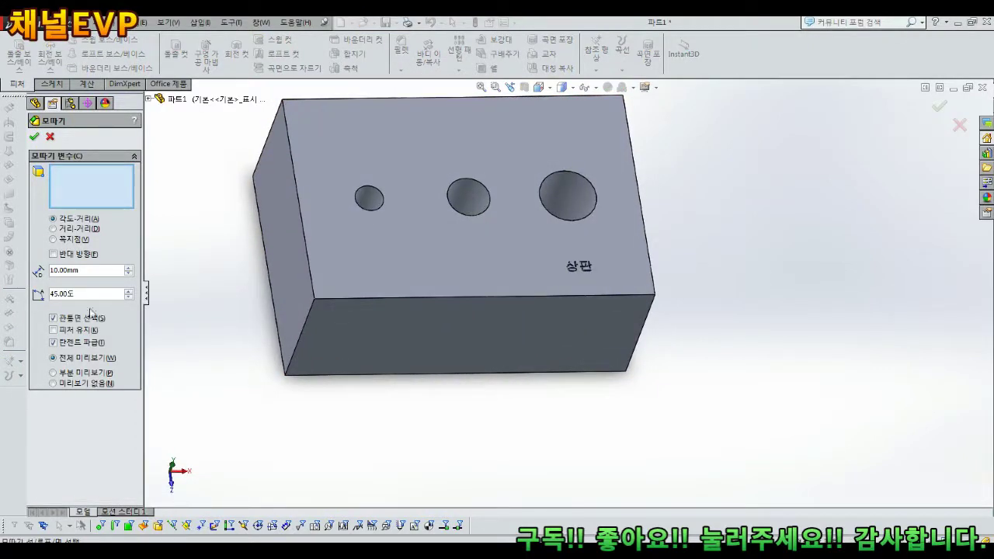
double_click(98, 272)
text(2)
key(Return)
click(303, 273)
click(365, 337)
- Add the block's remaining outer edges to the selection and apply the chamfer
middle_drag(566, 415, 522, 263)
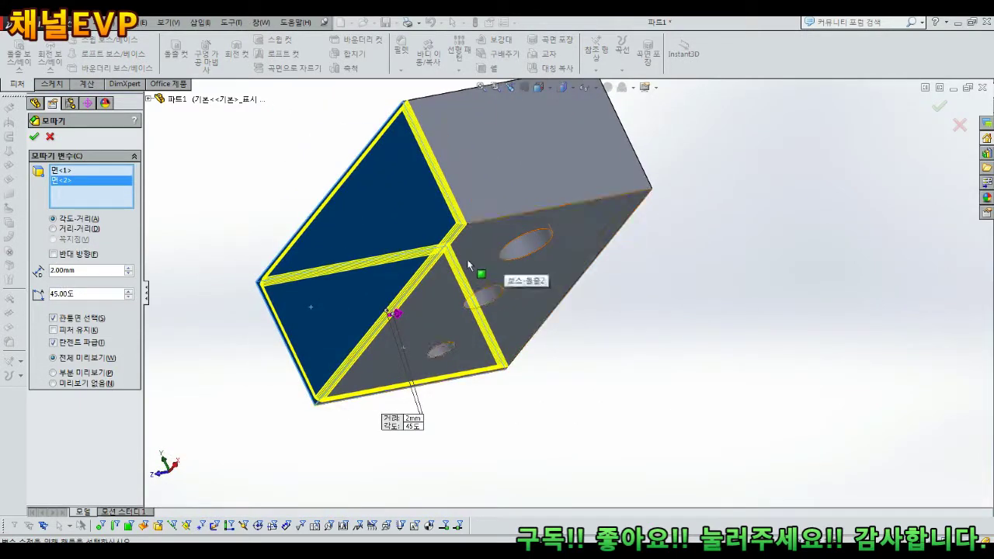
click(484, 226)
middle_drag(490, 225, 508, 253)
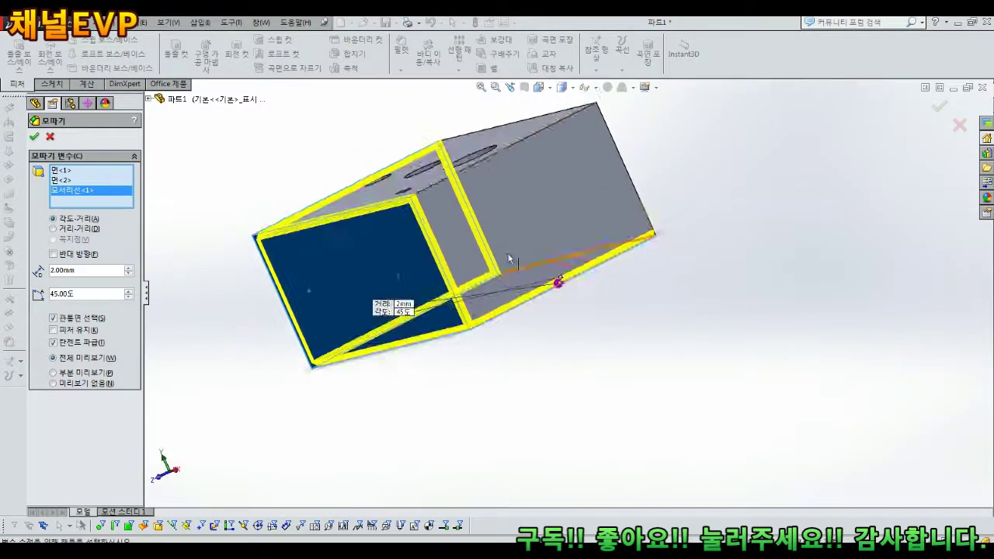
click(496, 156)
middle_drag(496, 156, 509, 210)
click(418, 248)
click(518, 177)
click(561, 246)
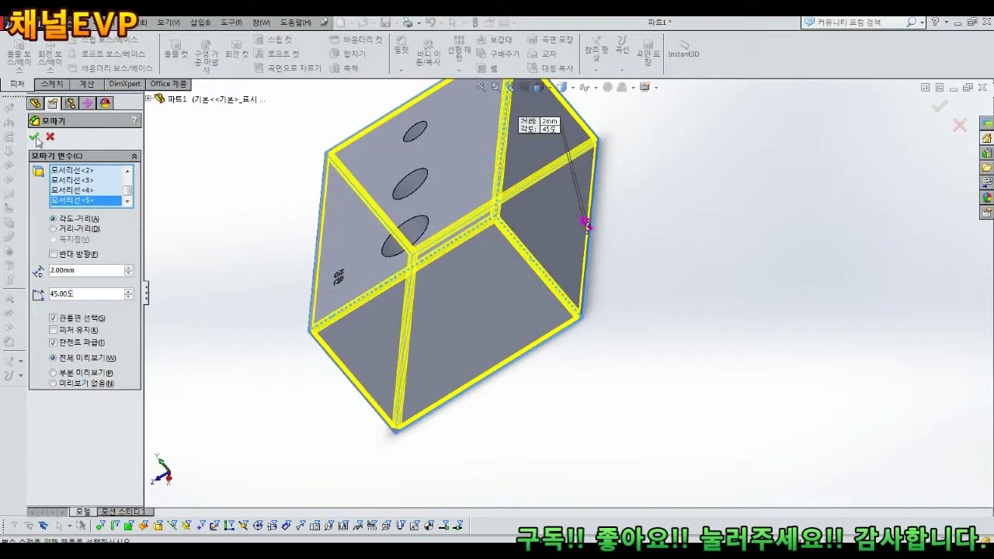
click(34, 138)
key(ctrl+7)
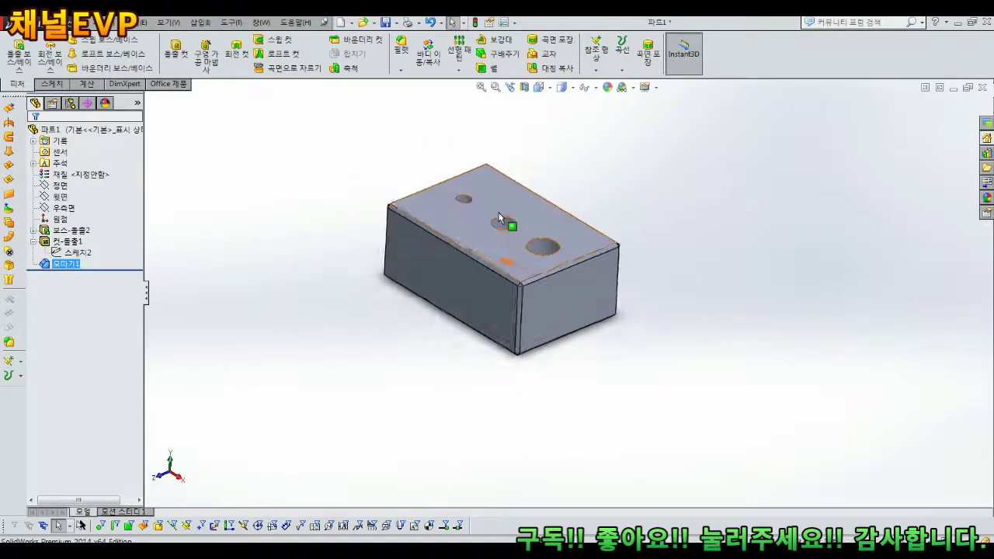
- Start a second chamfer with a distance of 1 mm and select the inner faces of the three holes
click(401, 70)
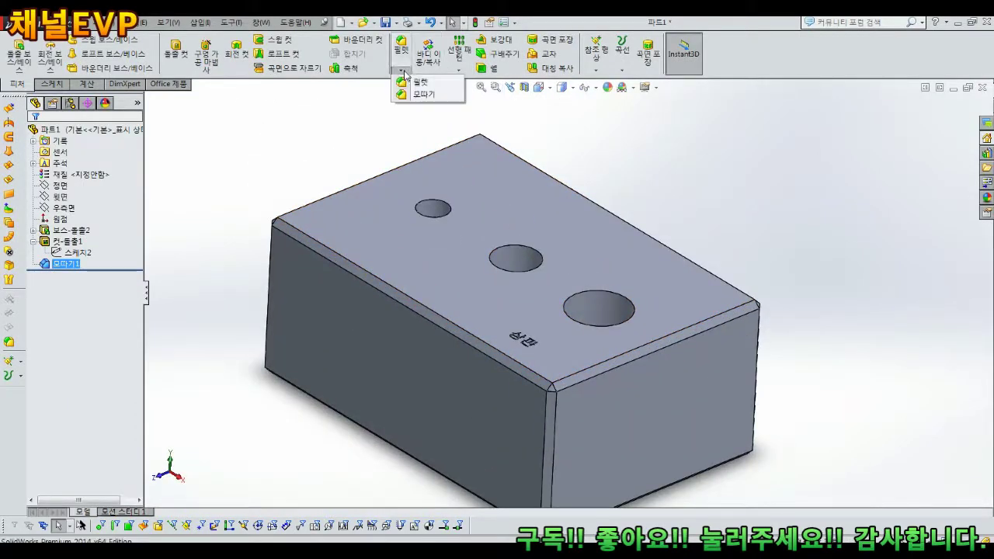
click(424, 94)
text(1.00mm)
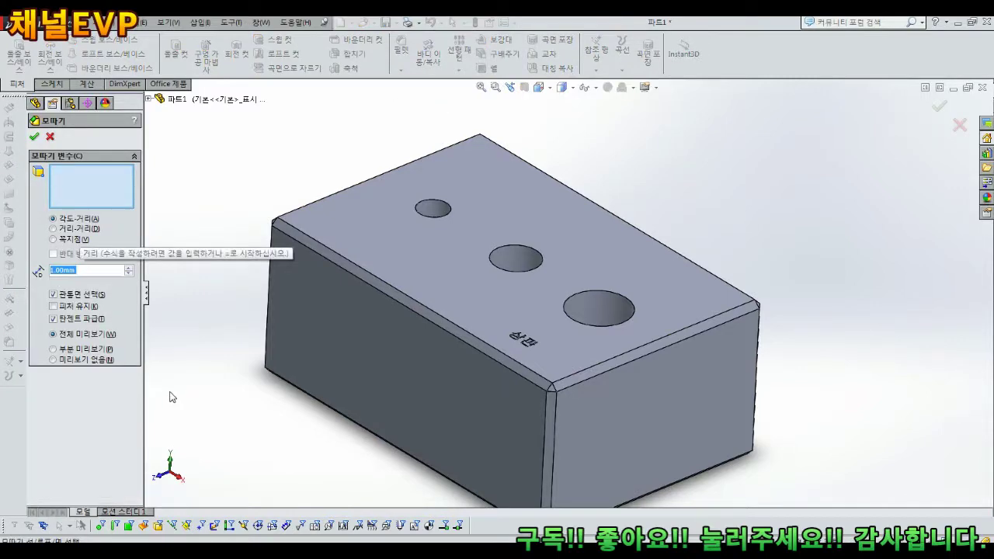
scroll(455, 216, down, 3)
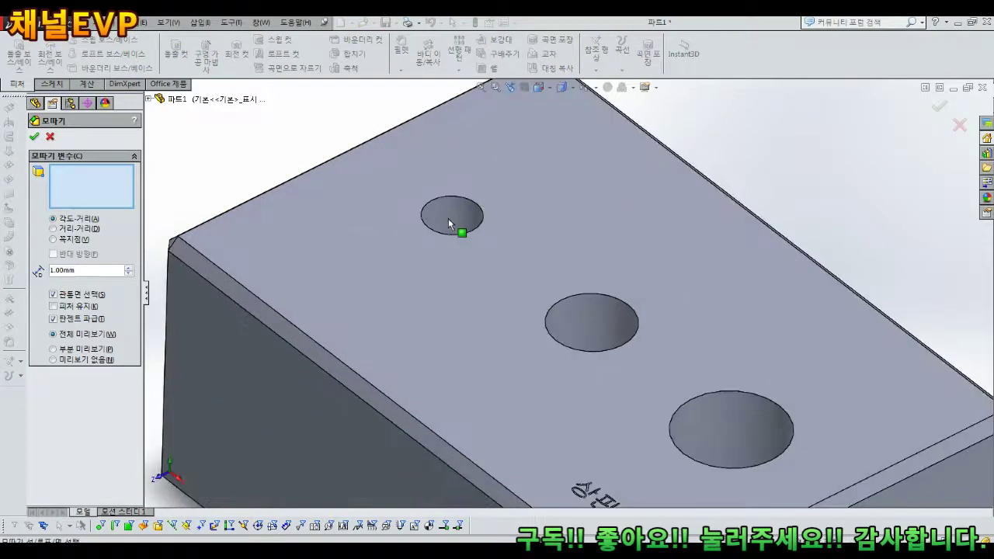
click(449, 217)
click(595, 326)
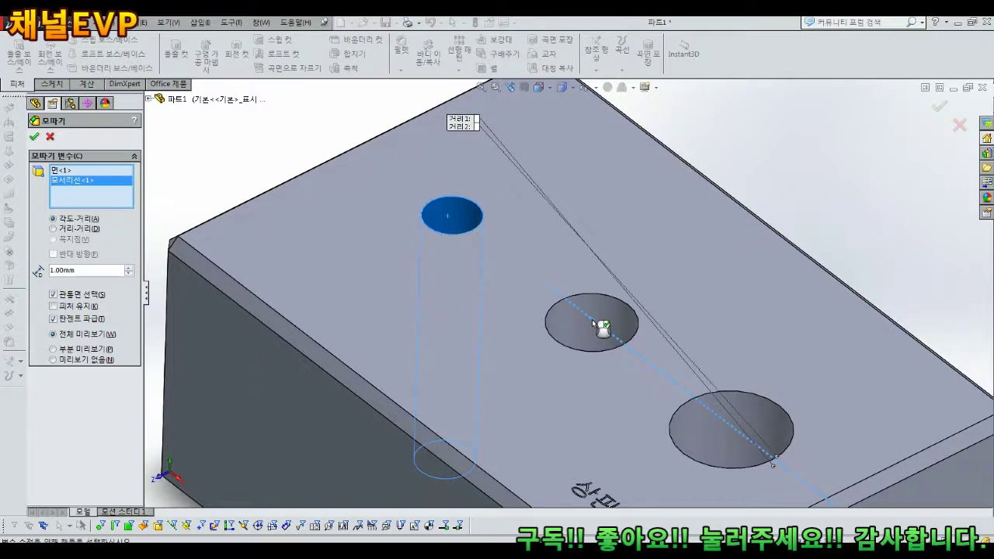
click(588, 333)
scroll(610, 329, up, 3)
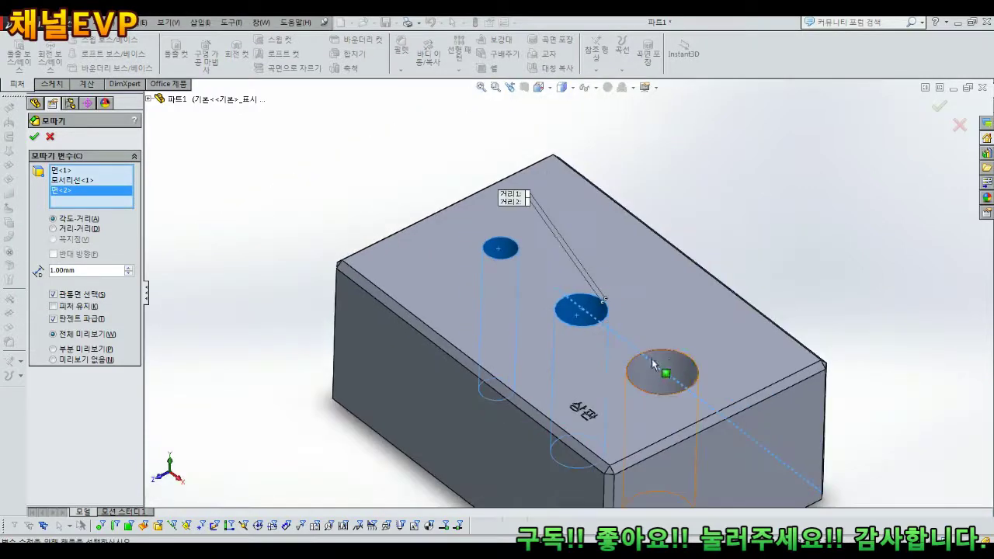
click(677, 359)
middle_drag(677, 360, 609, 387)
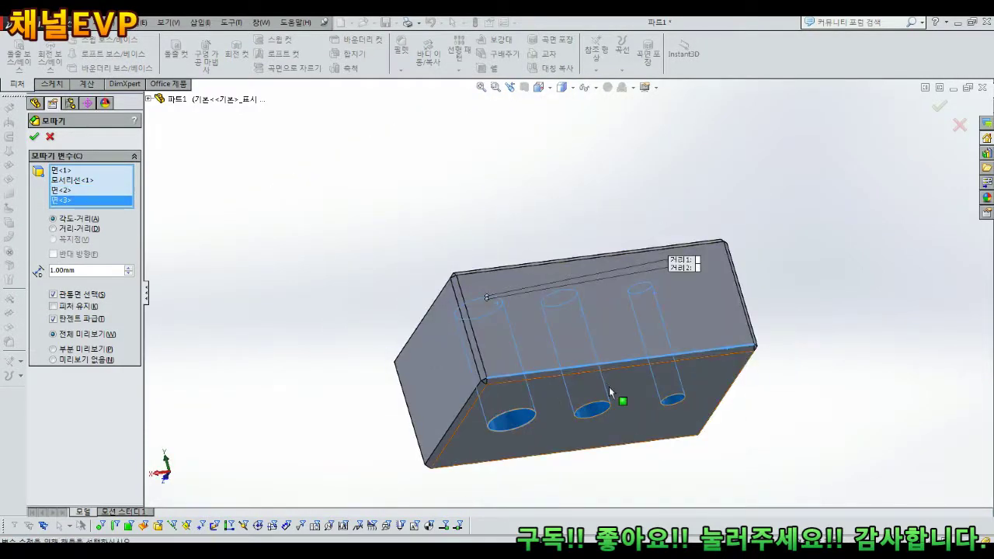
- Remove the stray outer edge from the chamfer selection and apply the chamfer to the three holes
scroll(633, 378, down, 2)
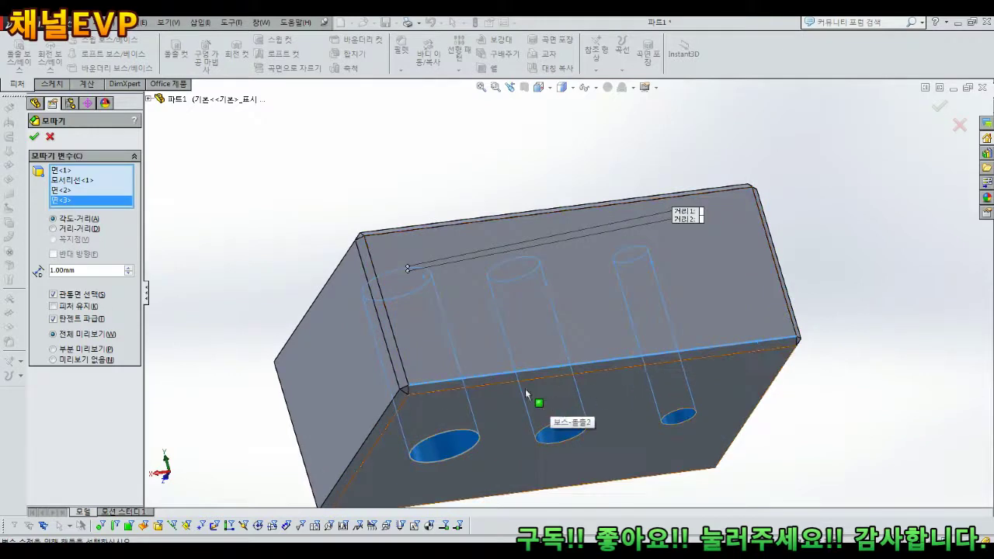
click(73, 178)
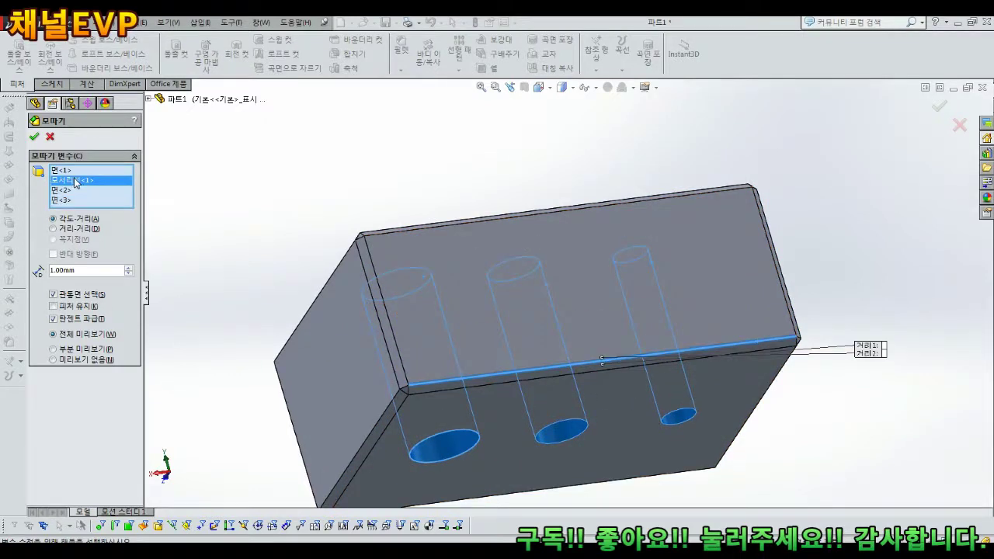
key(Delete)
scroll(233, 304, up, 3)
middle_drag(424, 289, 528, 387)
click(34, 137)
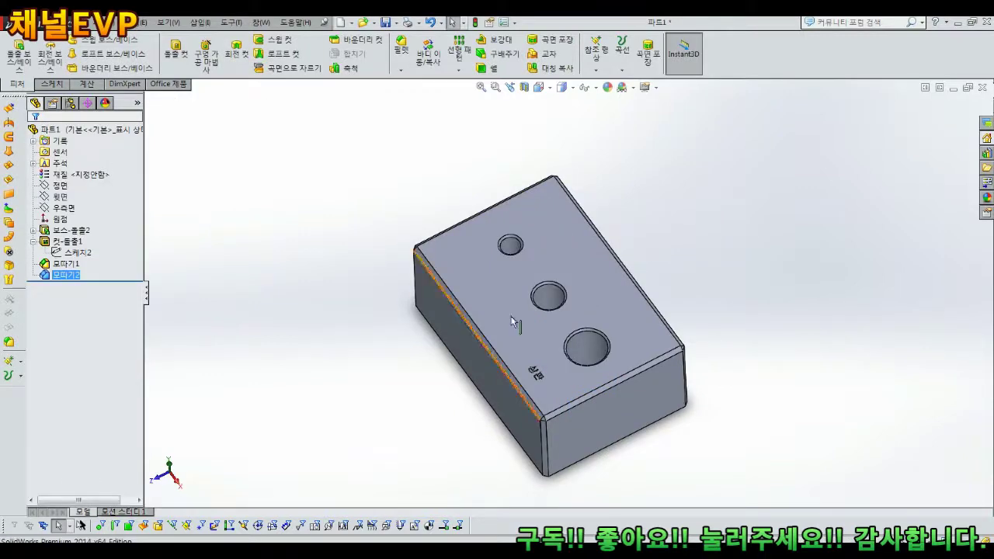
- Change the appearance colour of the whole part to light pink
scroll(629, 326, down, 4)
scroll(577, 287, up, 2)
middle_drag(577, 286, 559, 306)
scroll(608, 333, down, 2)
scroll(610, 336, up, 5)
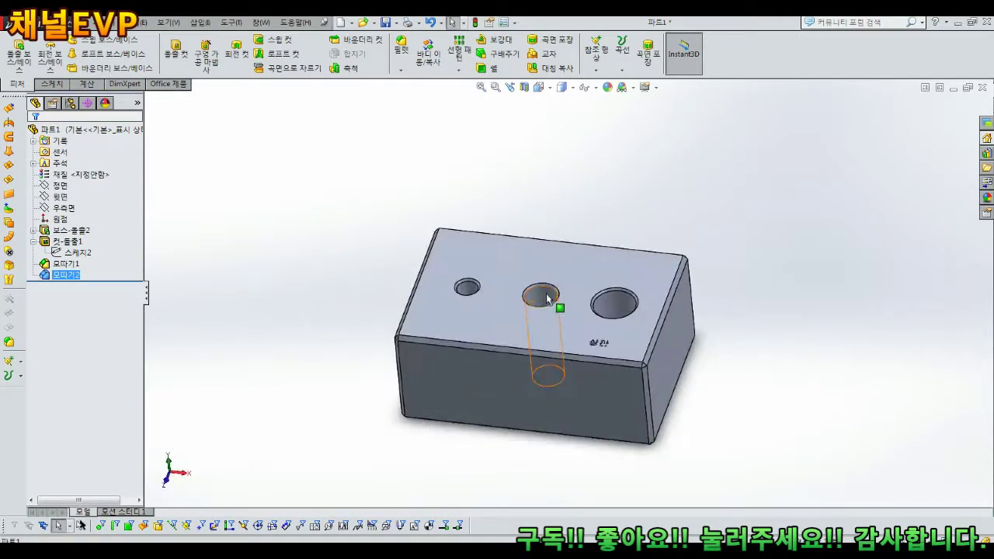
right_click(85, 130)
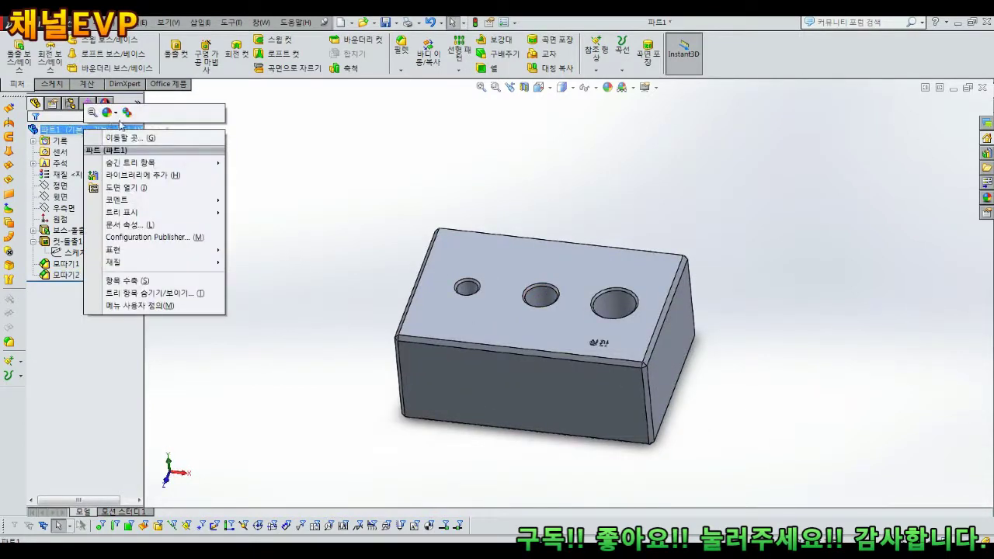
click(116, 114)
click(124, 134)
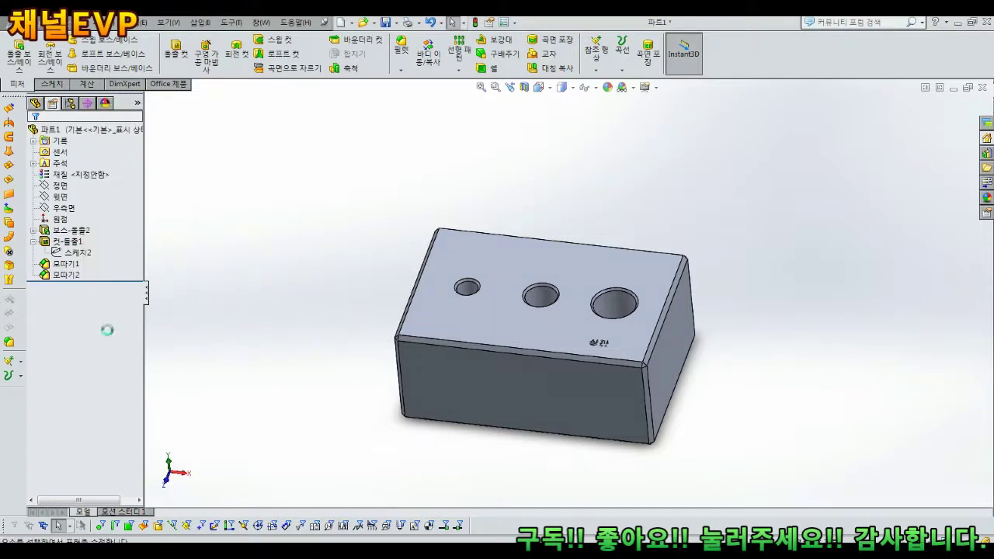
click(55, 375)
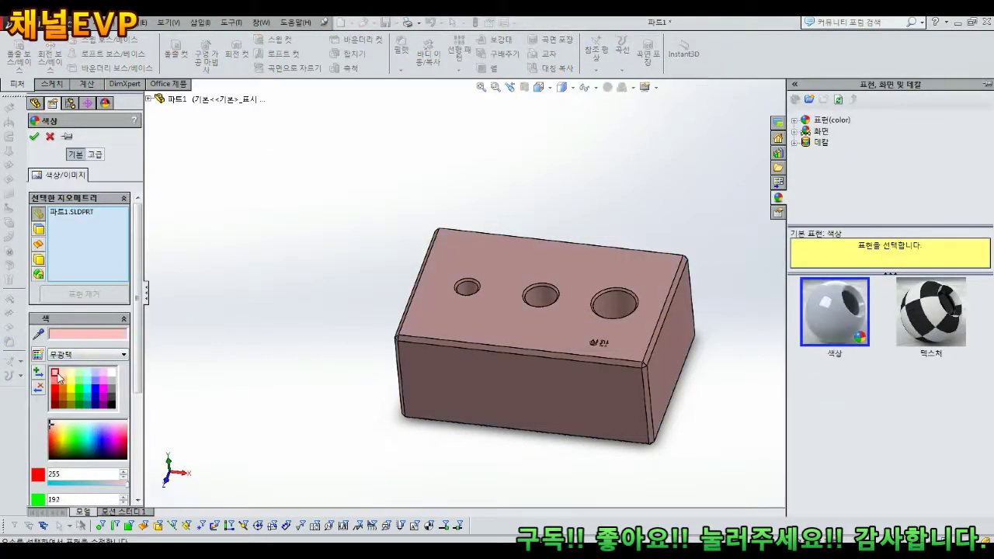
middle_drag(495, 242, 510, 251)
scroll(510, 251, down, 1)
scroll(603, 351, down, 3)
scroll(633, 329, up, 3)
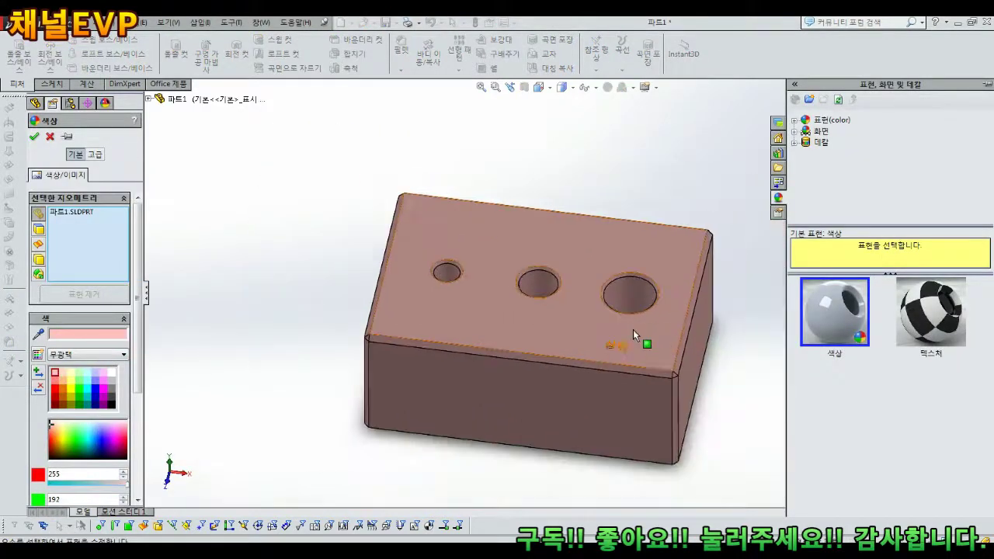
click(34, 137)
- Colour the engraved text's cut feature black, applying the appearance to that feature only
scroll(651, 166, up, 3)
middle_drag(651, 166, 649, 342)
scroll(634, 362, down, 3)
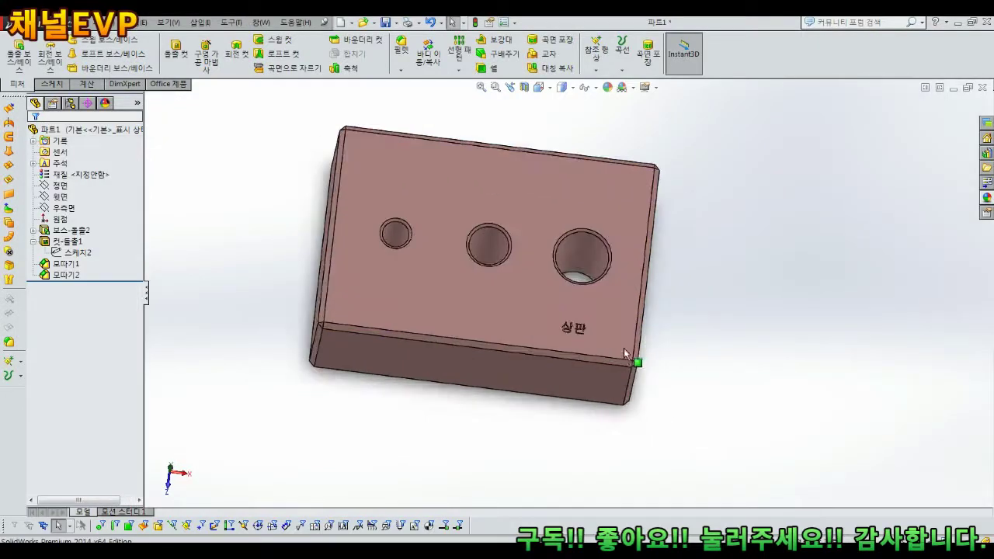
scroll(572, 274, down, 3)
scroll(555, 272, up, 4)
scroll(578, 313, down, 2)
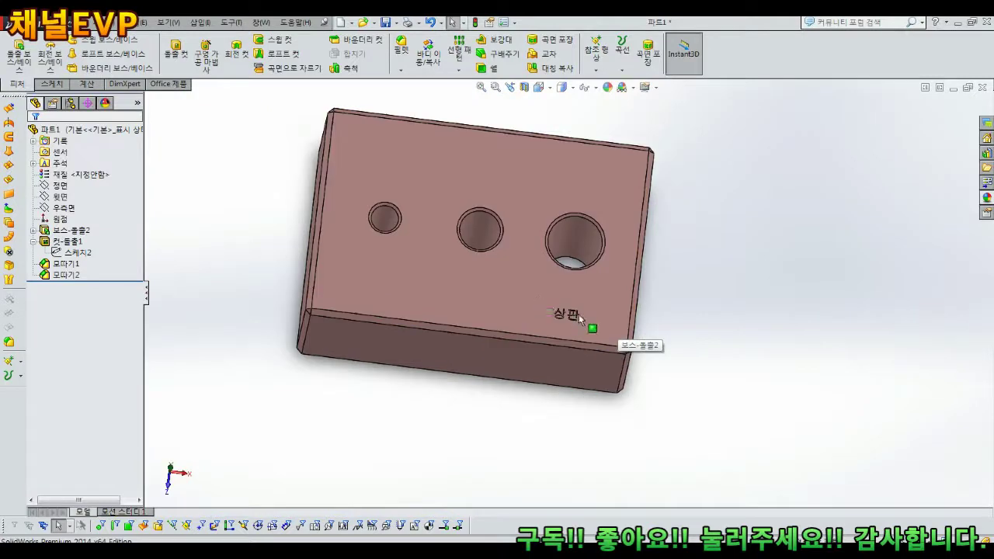
scroll(578, 313, down, 2)
click(59, 243)
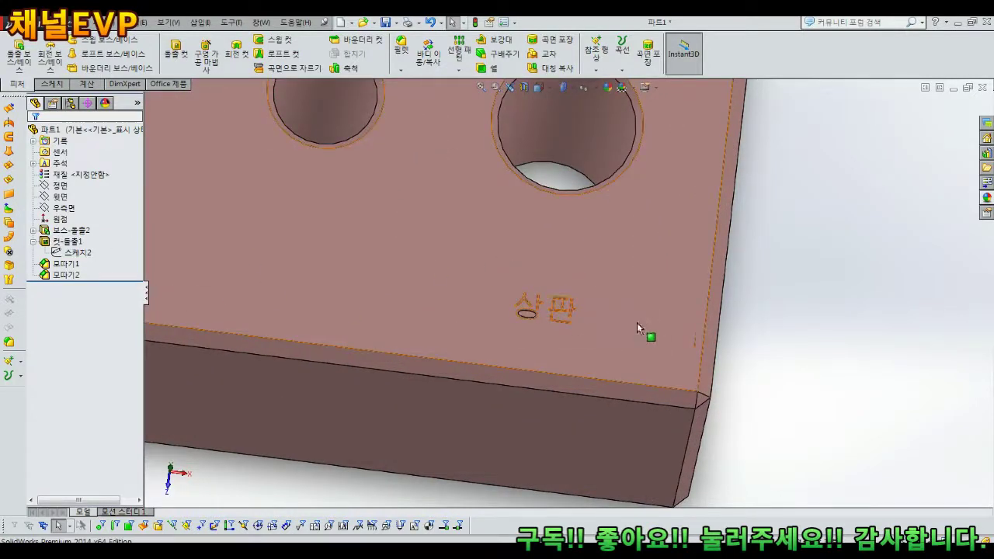
right_click(75, 243)
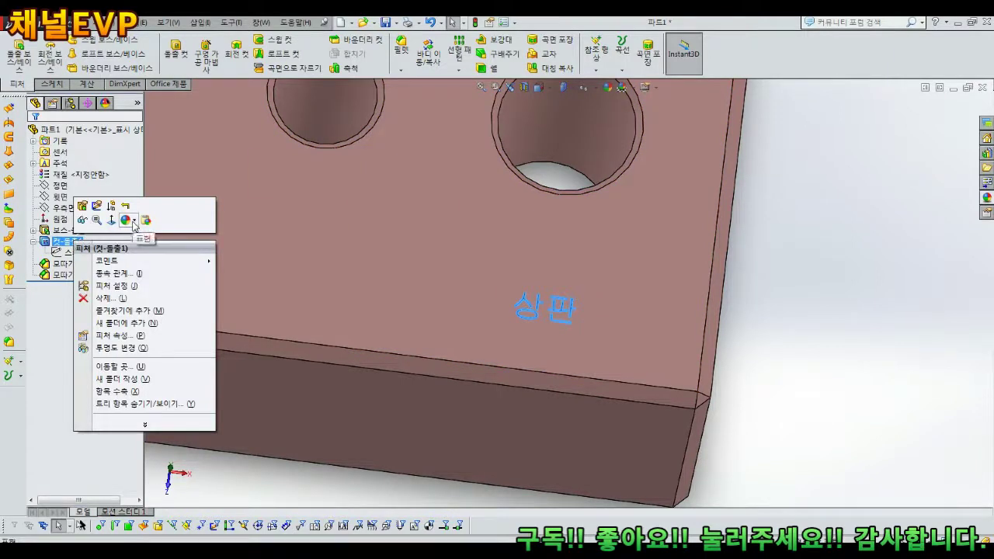
click(135, 223)
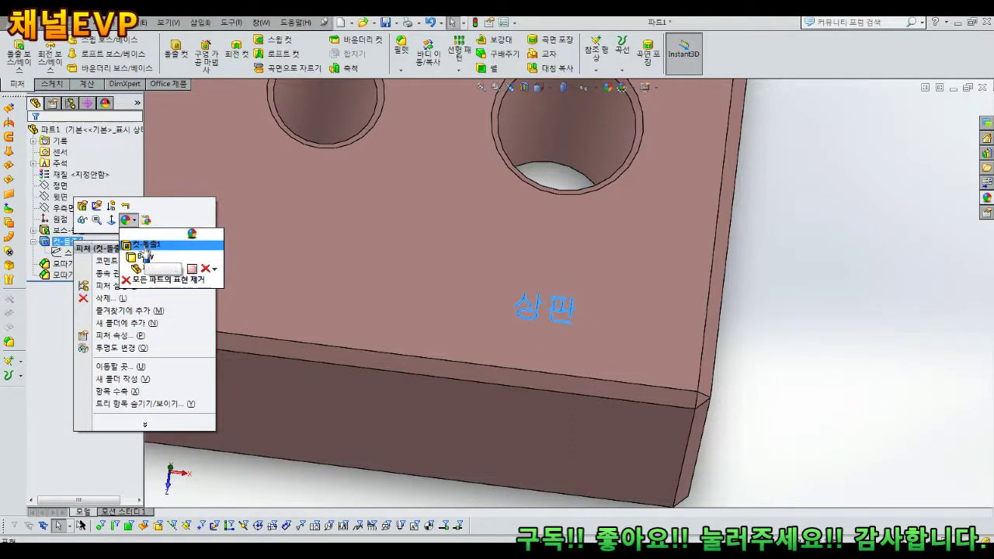
click(143, 247)
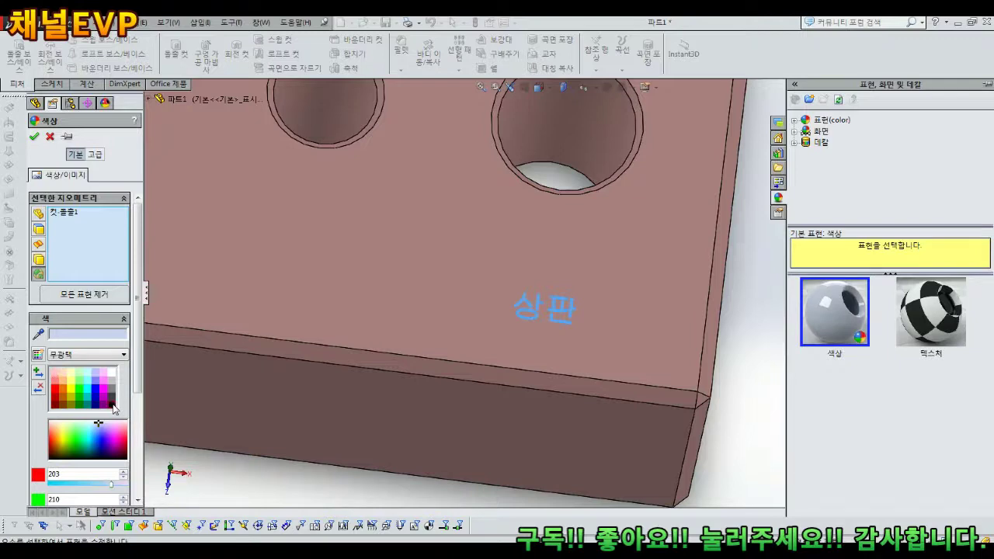
click(112, 404)
click(34, 137)
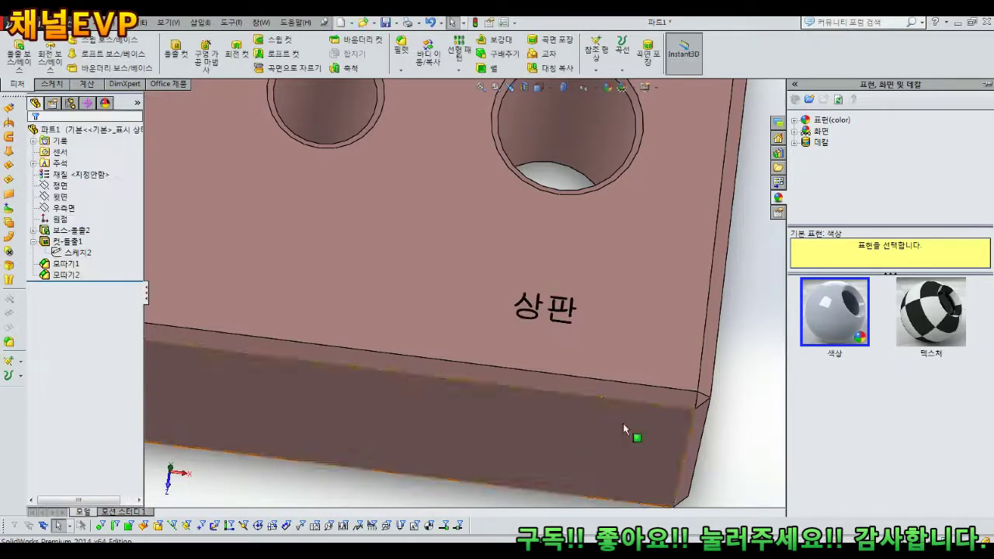
- Reopen the colour settings of the engraved text's cut feature and accept them with black selected
scroll(667, 307, up, 3)
middle_drag(667, 311, 661, 340)
scroll(546, 283, up, 5)
scroll(537, 292, down, 3)
click(80, 244)
right_click(81, 245)
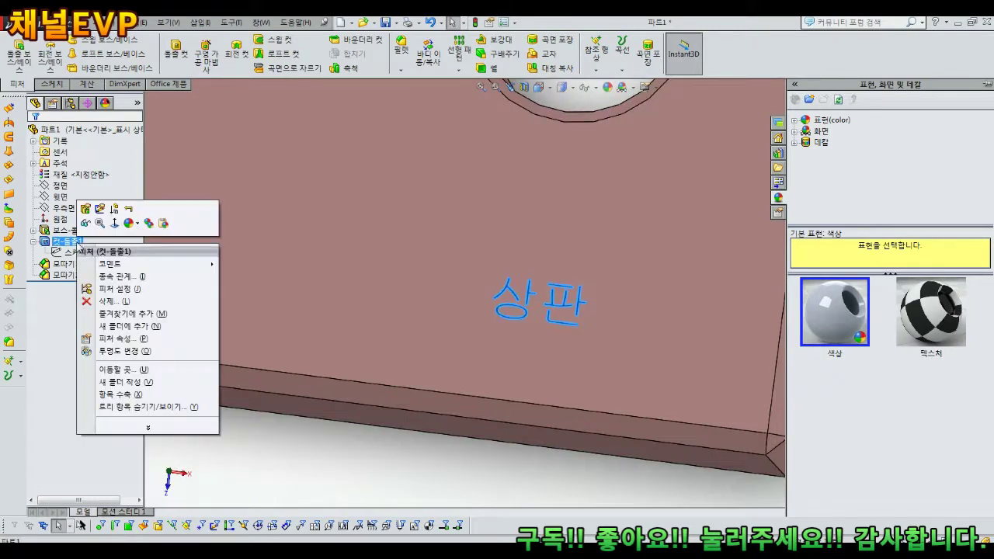
click(137, 224)
click(137, 224)
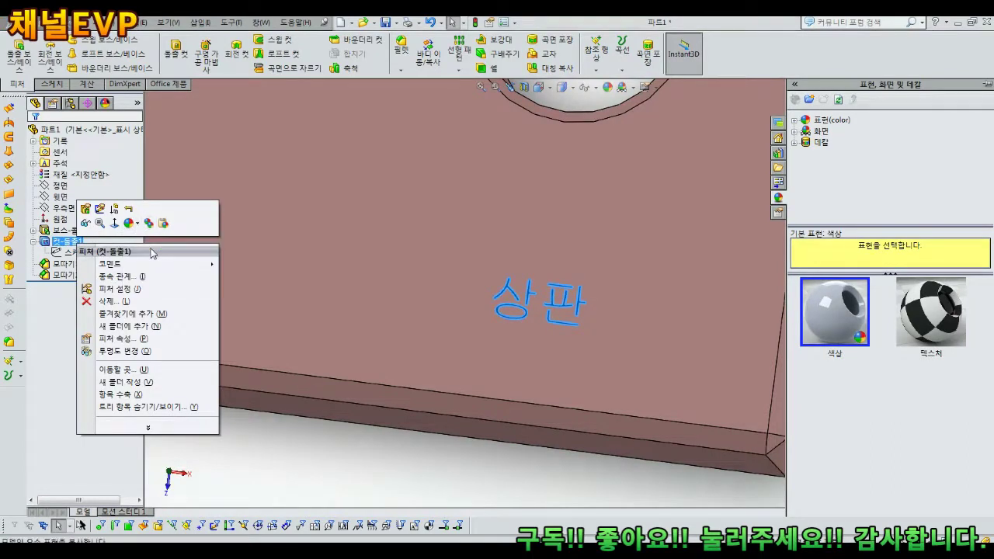
click(137, 224)
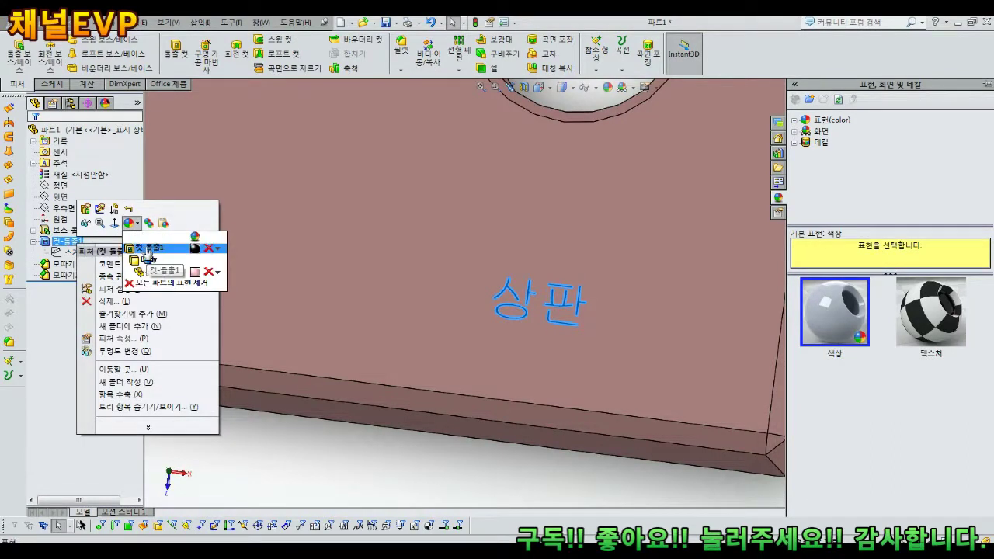
click(147, 250)
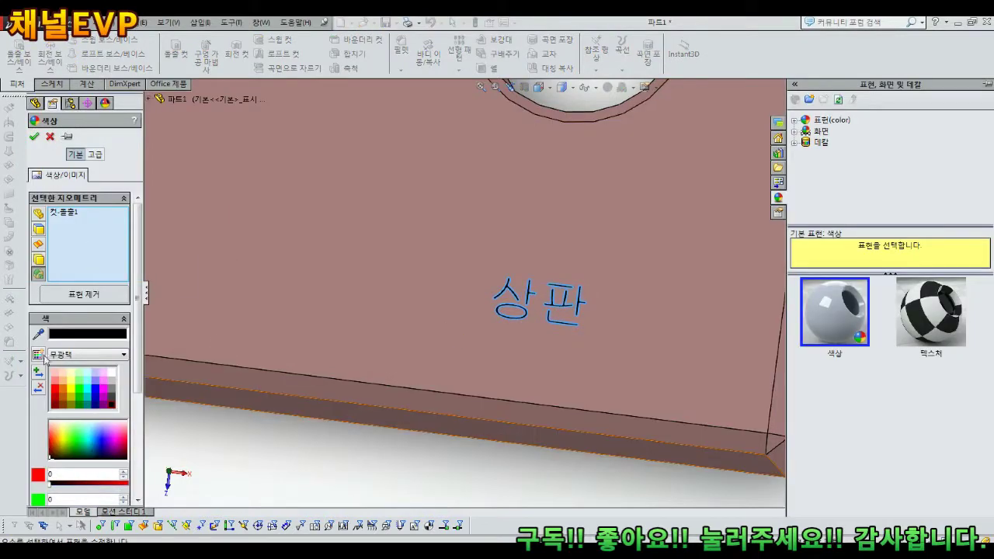
click(34, 137)
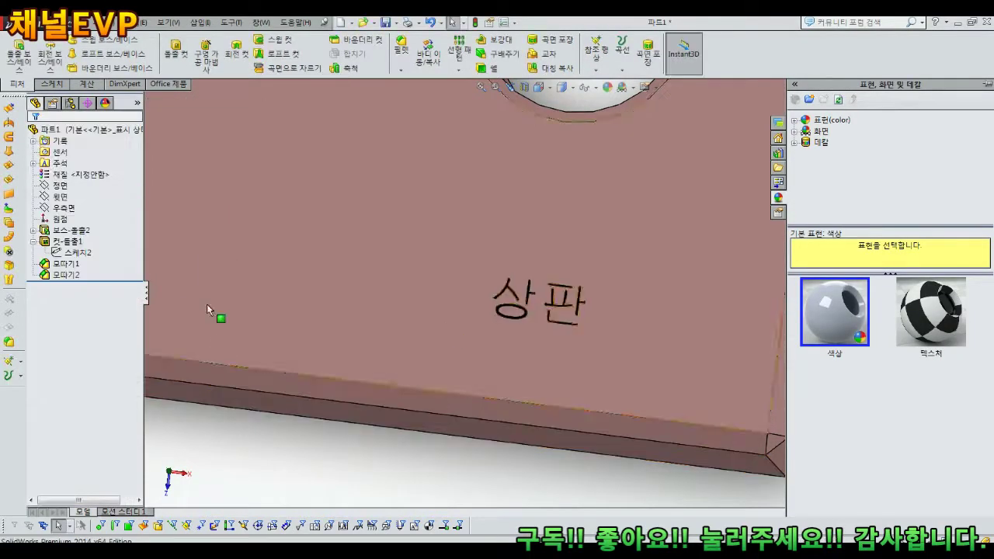
- Examine the coloured block, its chamfers and the engraved text from several angles and distances
scroll(411, 278, up, 6)
scroll(424, 257, down, 2)
middle_drag(435, 249, 592, 187)
scroll(590, 175, up, 2)
scroll(599, 227, up, 1)
scroll(599, 231, down, 3)
scroll(610, 245, up, 4)
middle_drag(554, 236, 567, 293)
scroll(568, 294, up, 2)
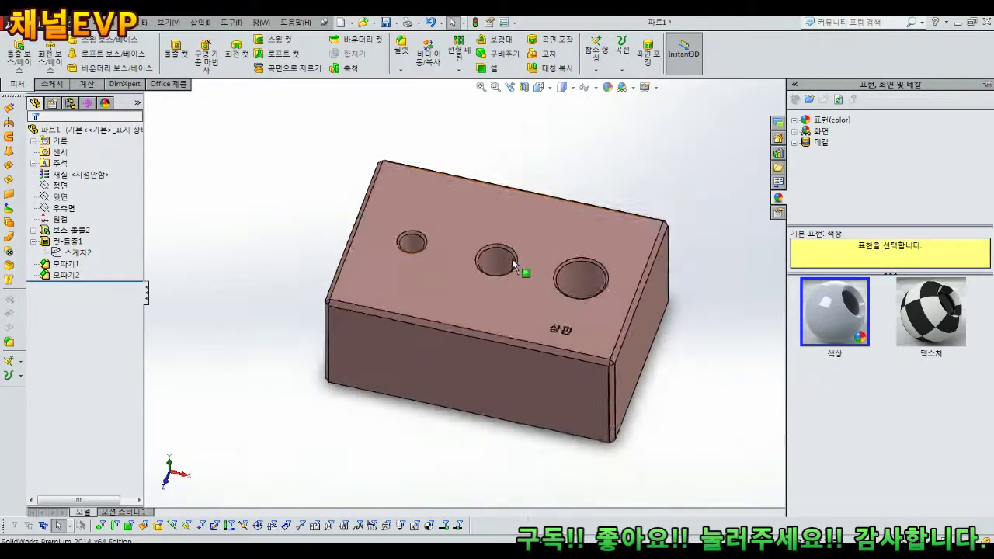
middle_drag(513, 262, 513, 309)
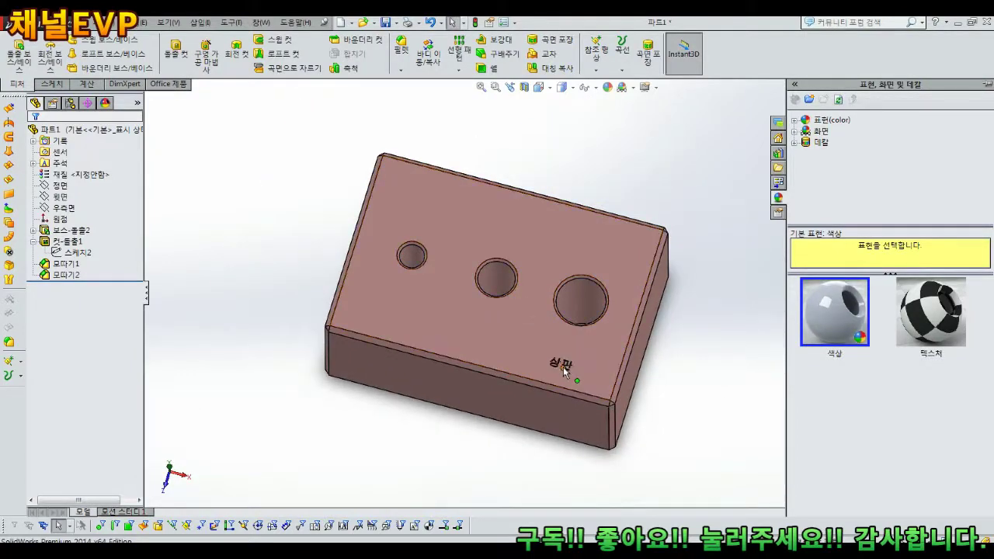
- Start saving the part and create a folder named 2020-01-06 at the root of drive D:
key(ctrl+s)
click(410, 195)
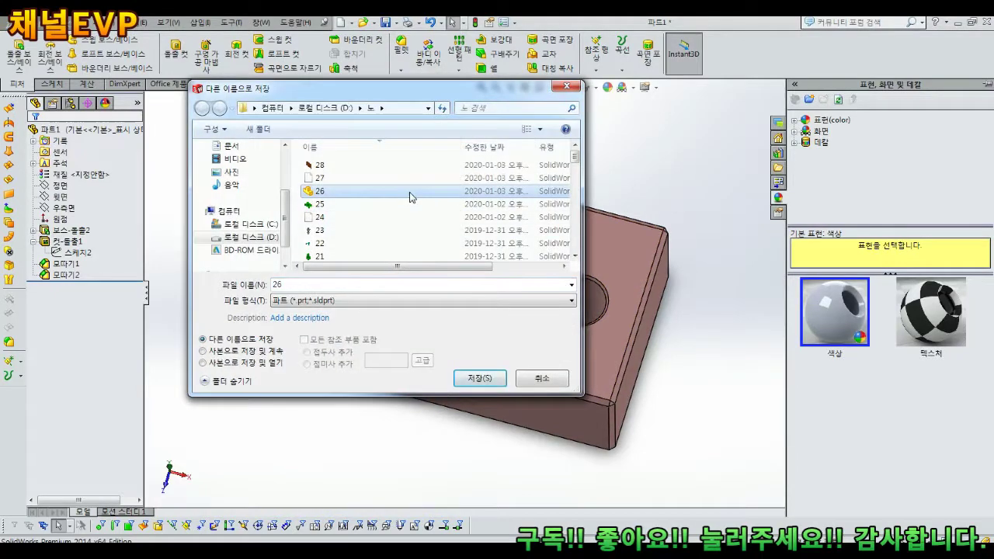
key(BackSpace)
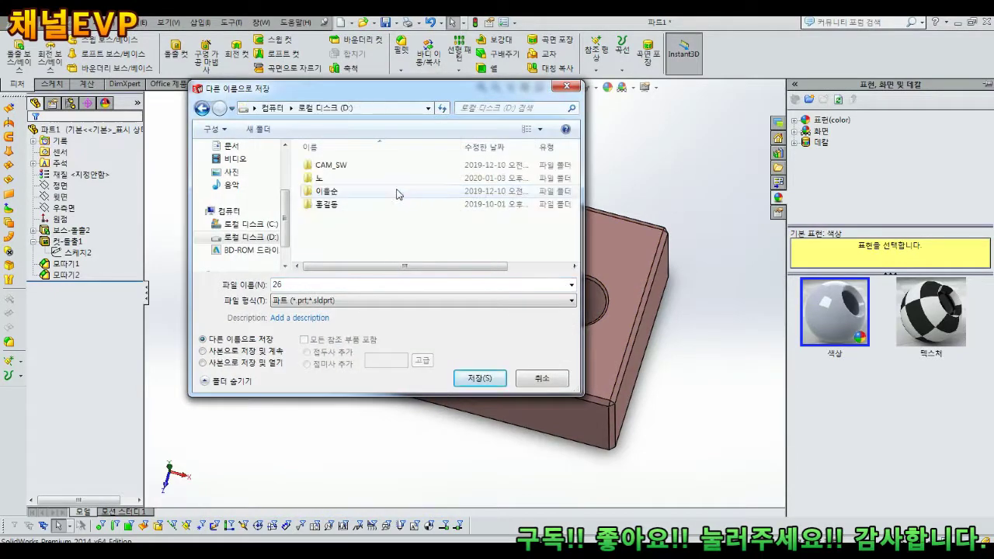
right_click(374, 233)
click(404, 246)
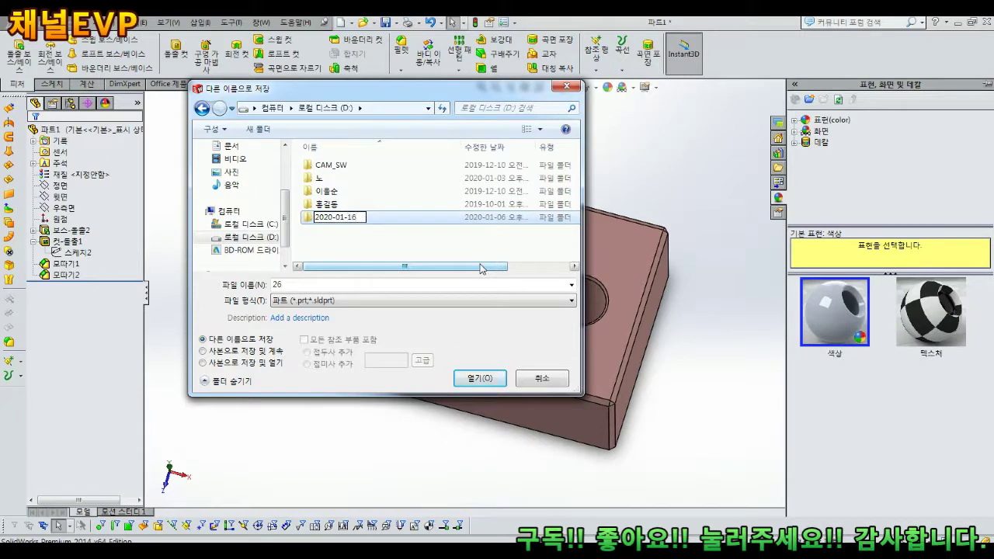
click(468, 259)
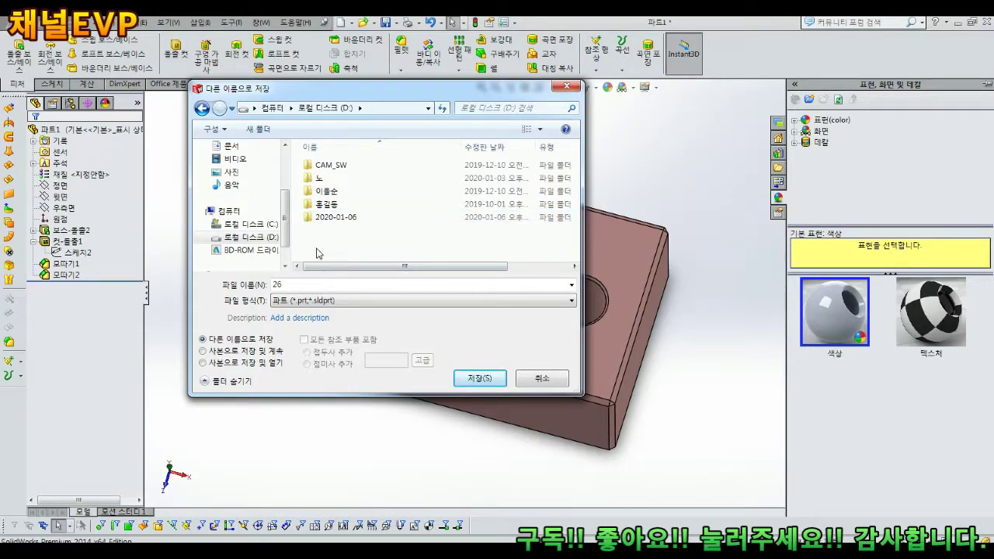
- Save the block part as 1 in the 2020-01-06 folder, and close it with all changes saved
double_click(329, 218)
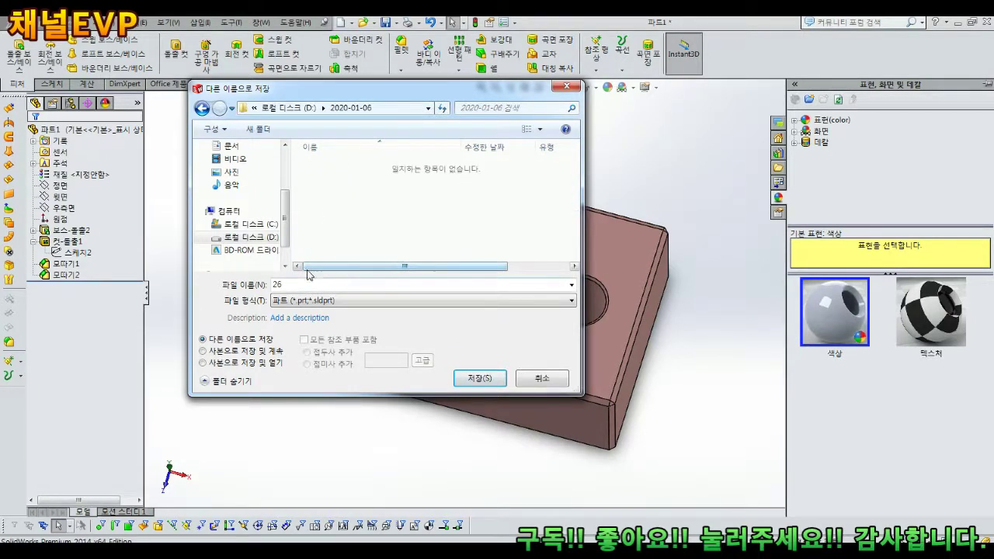
click(479, 379)
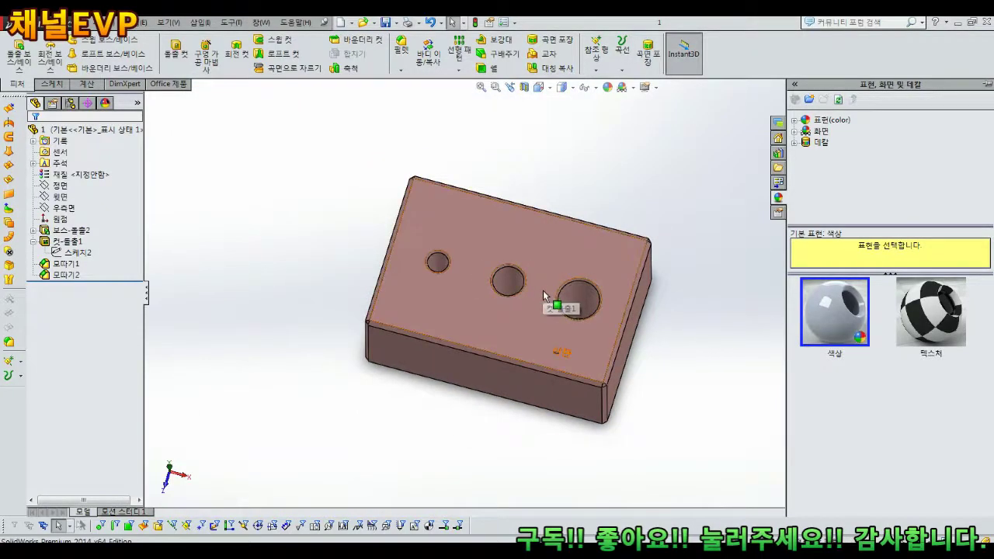
middle_drag(570, 318, 569, 305)
scroll(568, 307, down, 3)
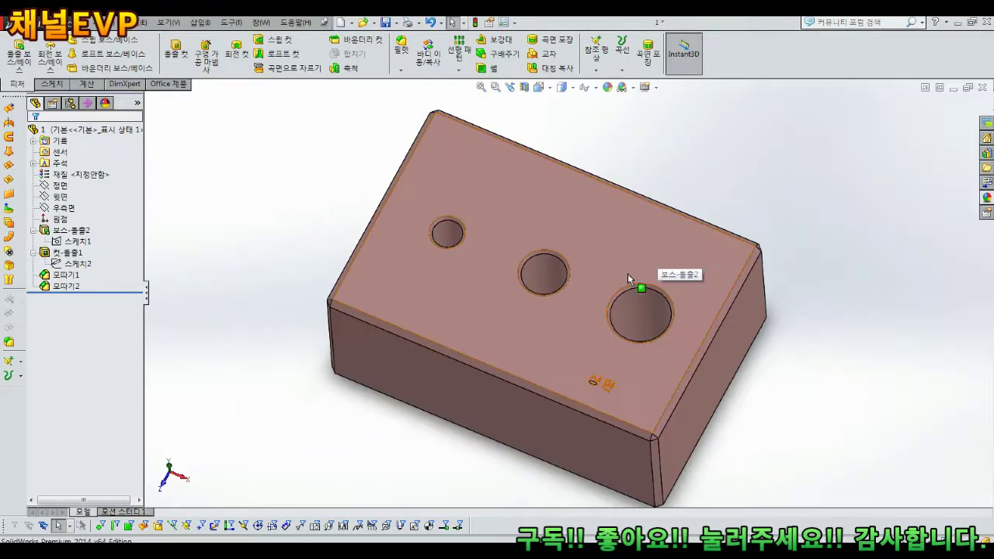
click(982, 87)
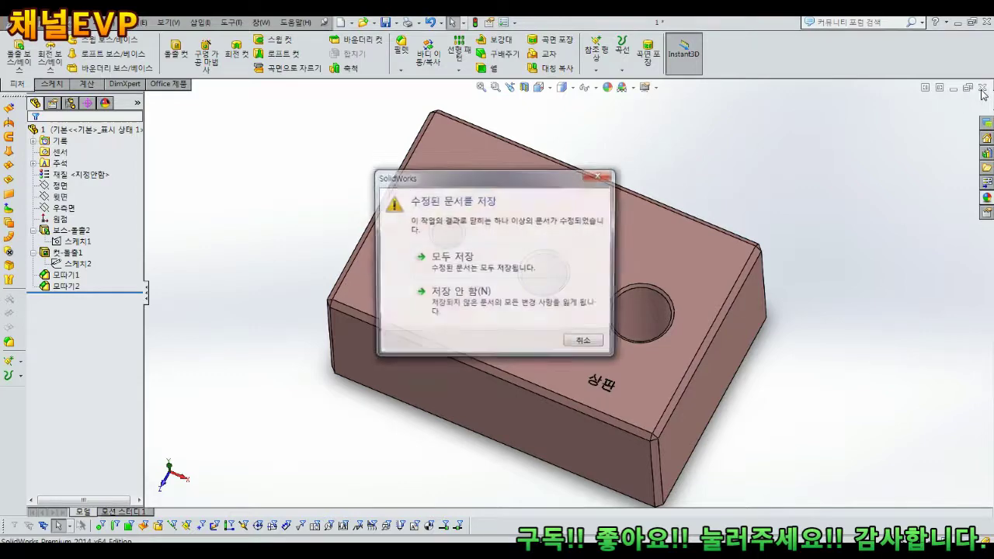
click(471, 262)
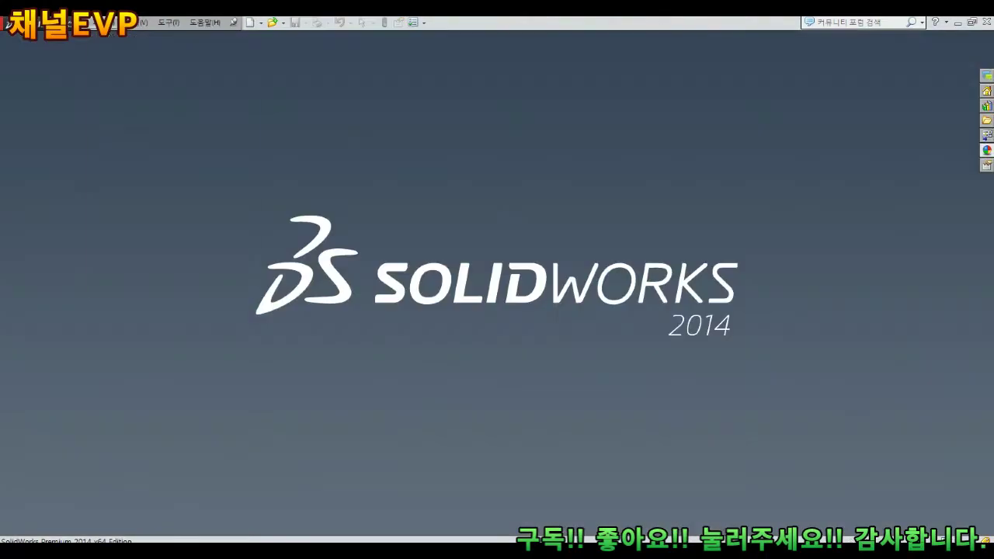
- Create a new part document
click(101, 21)
click(116, 37)
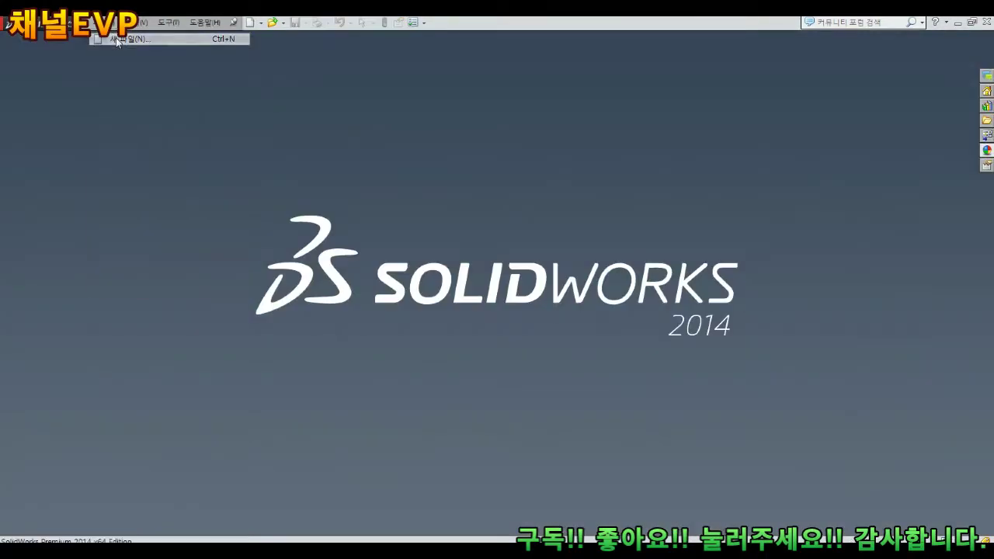
click(438, 350)
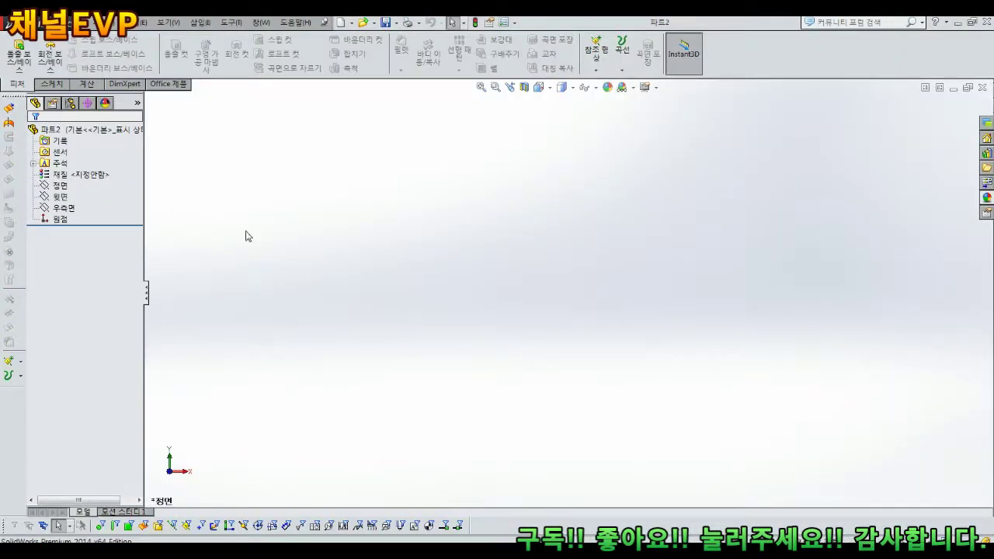
- Compare the default reference planes and open a new sketch on the top plane (윗면)
click(62, 187)
click(63, 197)
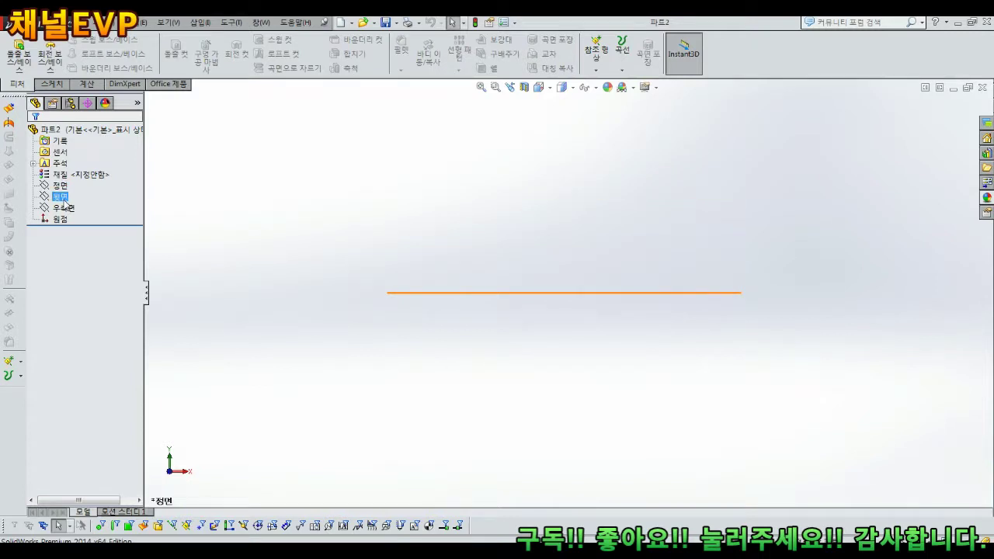
click(62, 207)
click(61, 186)
click(60, 197)
click(62, 189)
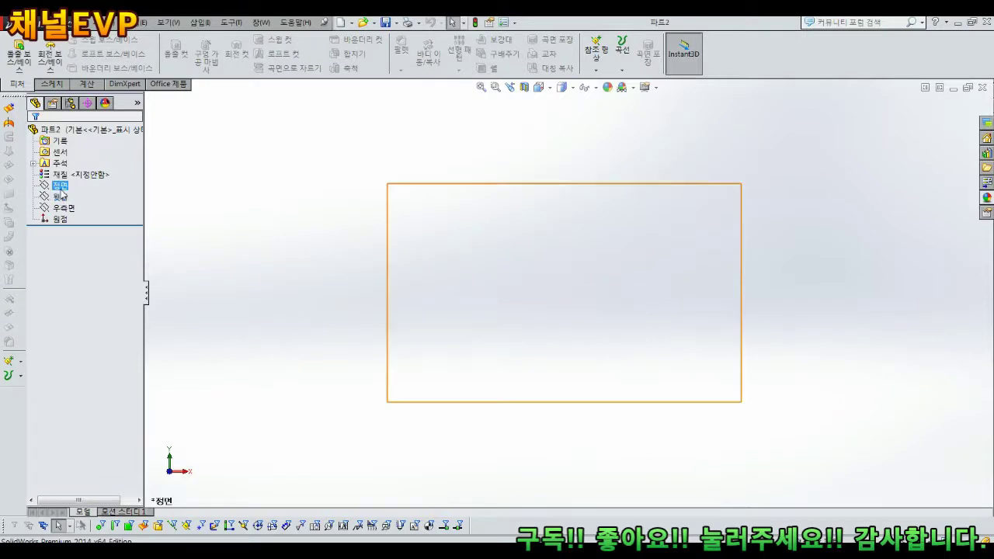
click(62, 197)
click(60, 186)
click(66, 191)
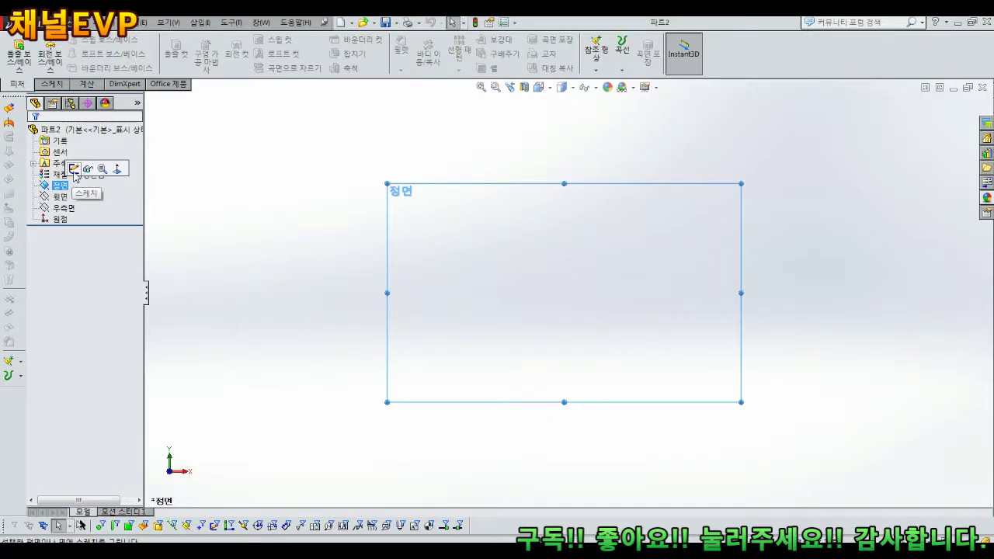
click(62, 199)
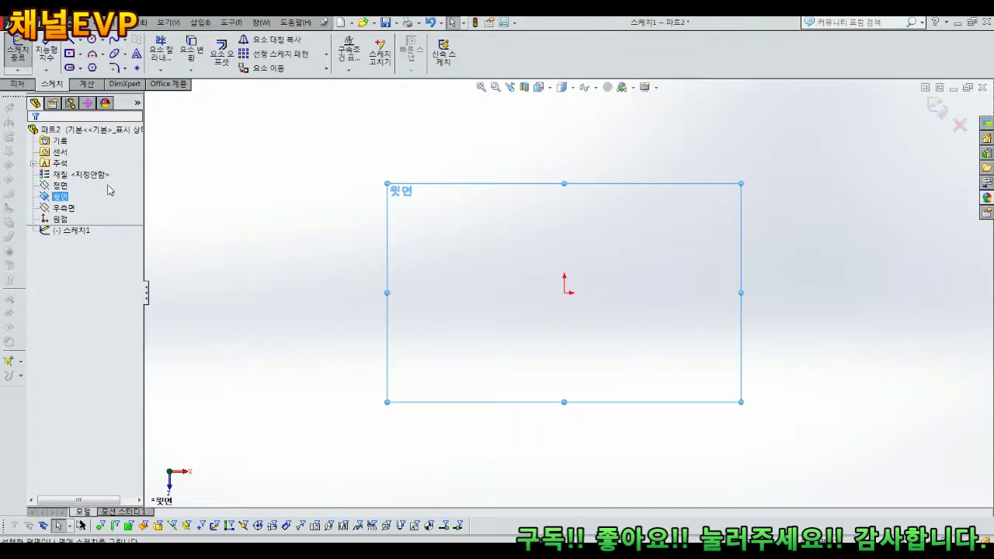
- Sketch a circle centred on the origin, dimension its diameter to 10 mm, and exit the sketch
click(91, 39)
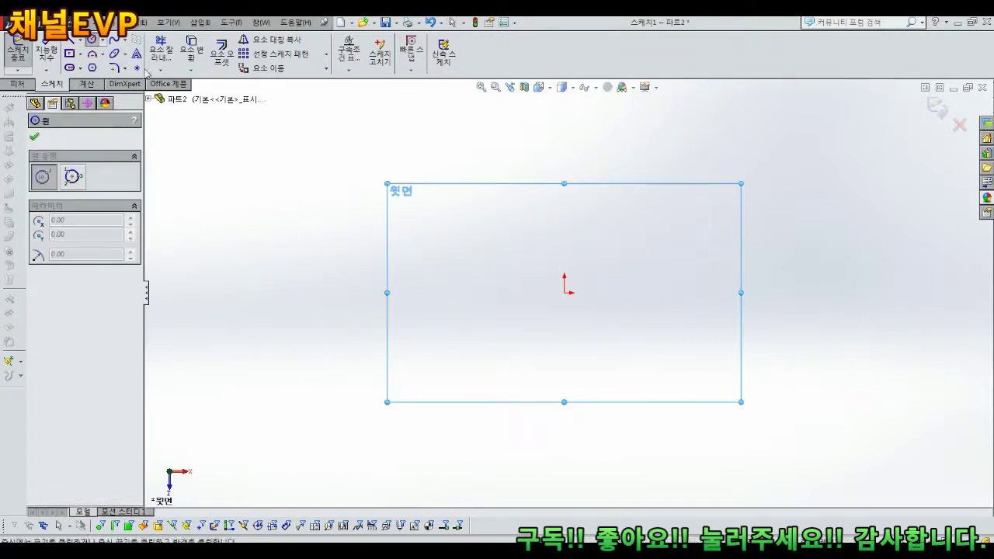
click(565, 293)
click(601, 259)
right_drag(670, 286, 671, 236)
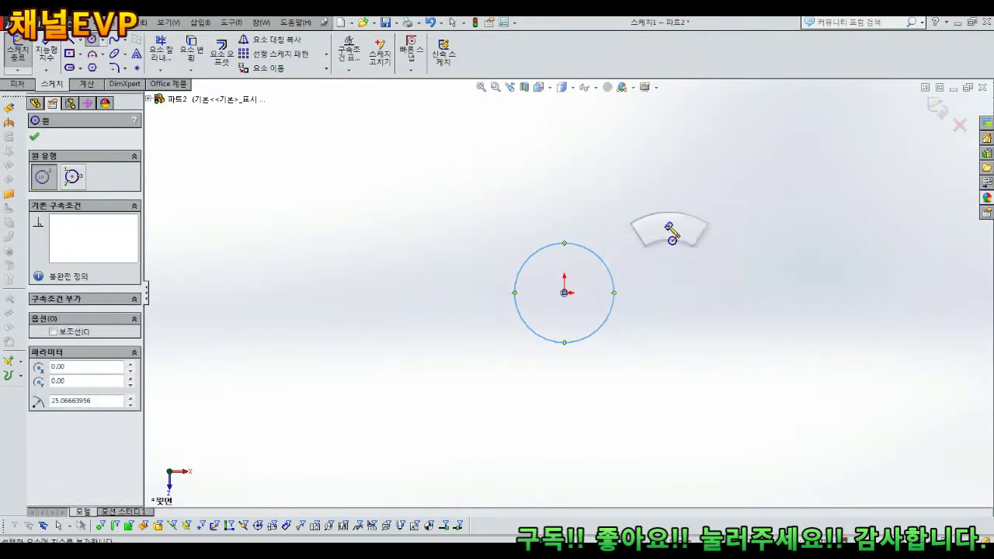
click(602, 260)
click(630, 219)
text(10)
key(Return)
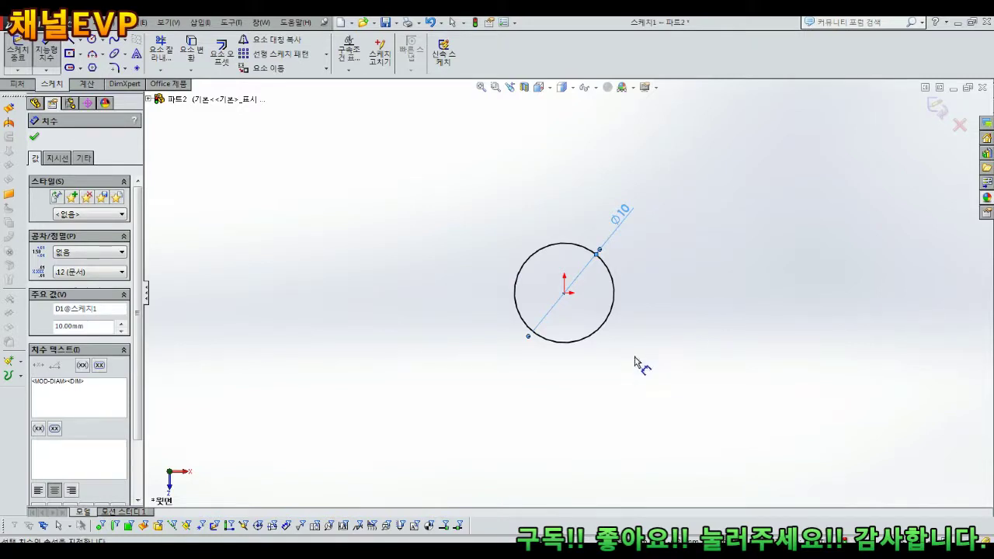
click(937, 107)
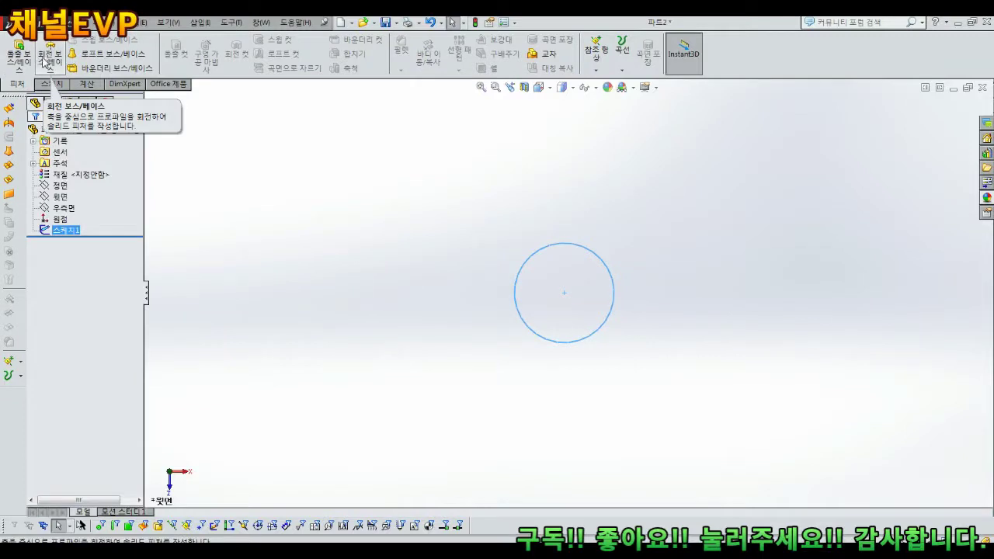
- Extrude the circle as a blind boss 30 mm upward to form a cylindrical pin
click(18, 55)
middle_drag(449, 299, 446, 257)
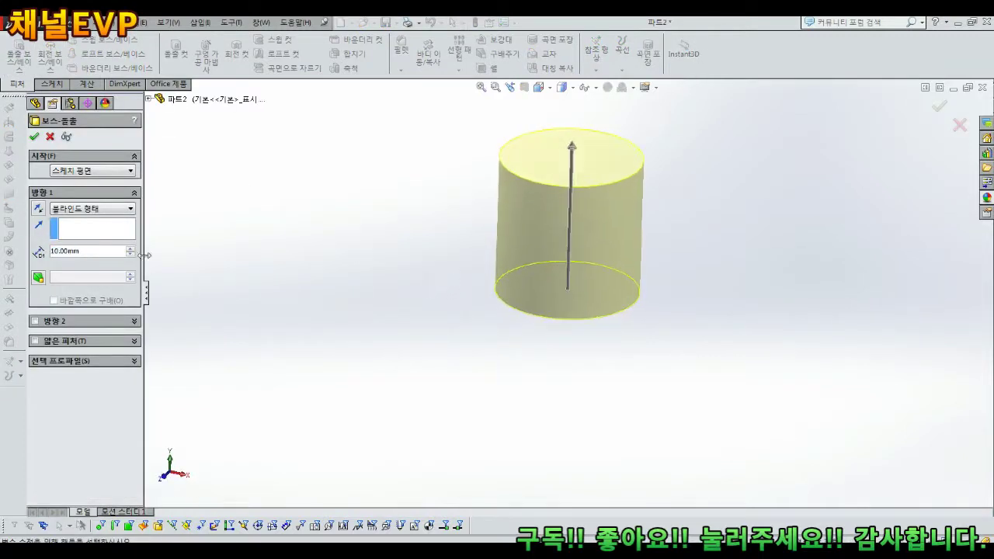
text(30)
key(Return)
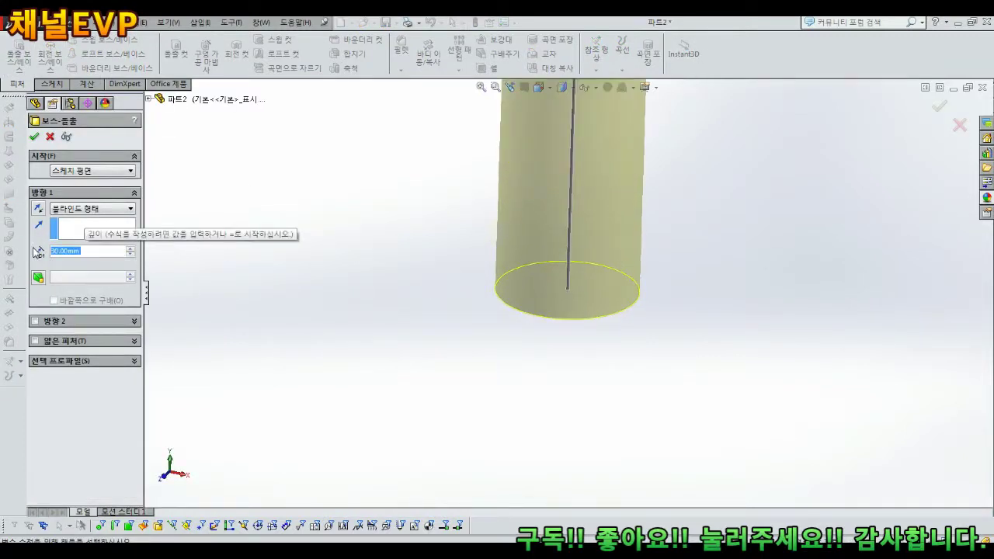
click(34, 138)
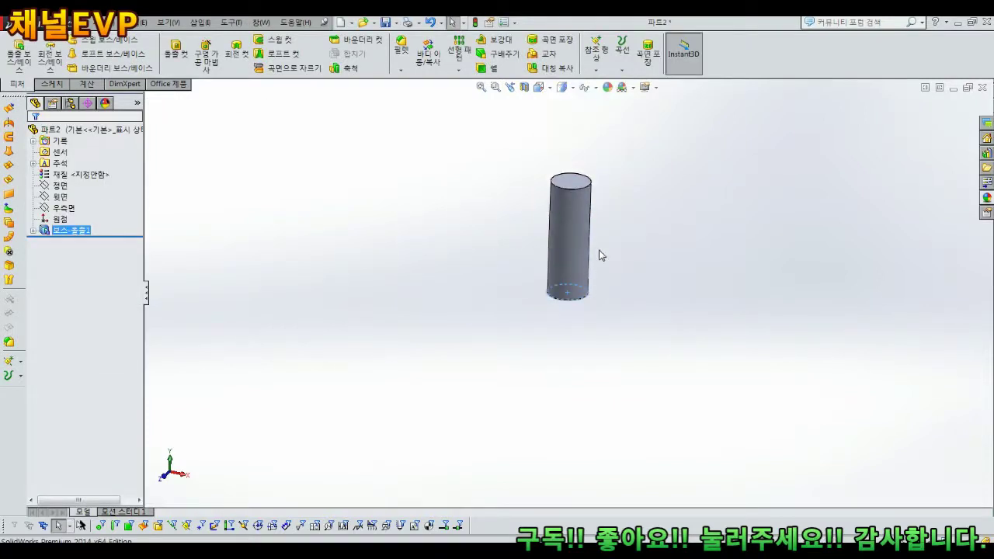
- Chamfer both end edges of the pin by 1 mm at 45° by selecting its cylindrical face
scroll(600, 255, down, 3)
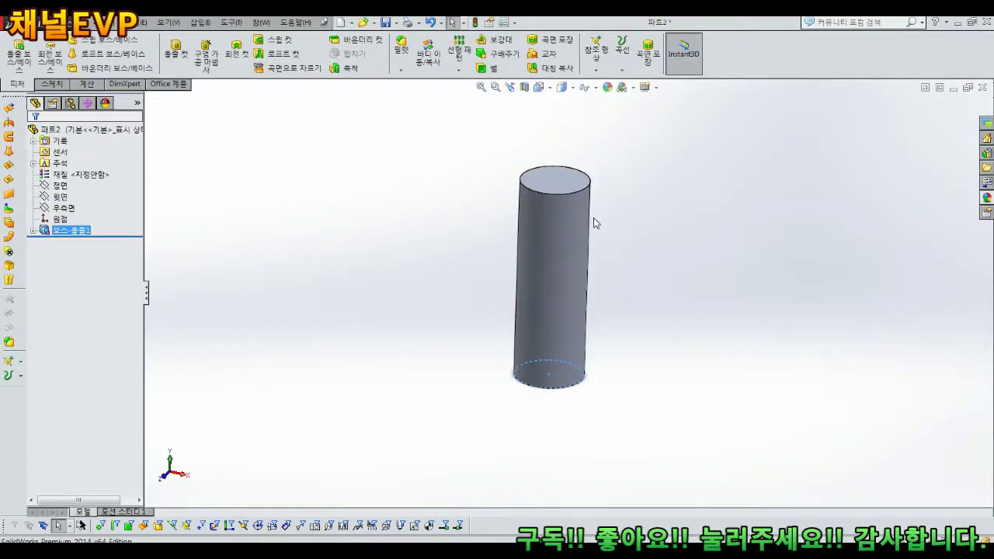
middle_drag(589, 285, 596, 265)
click(400, 72)
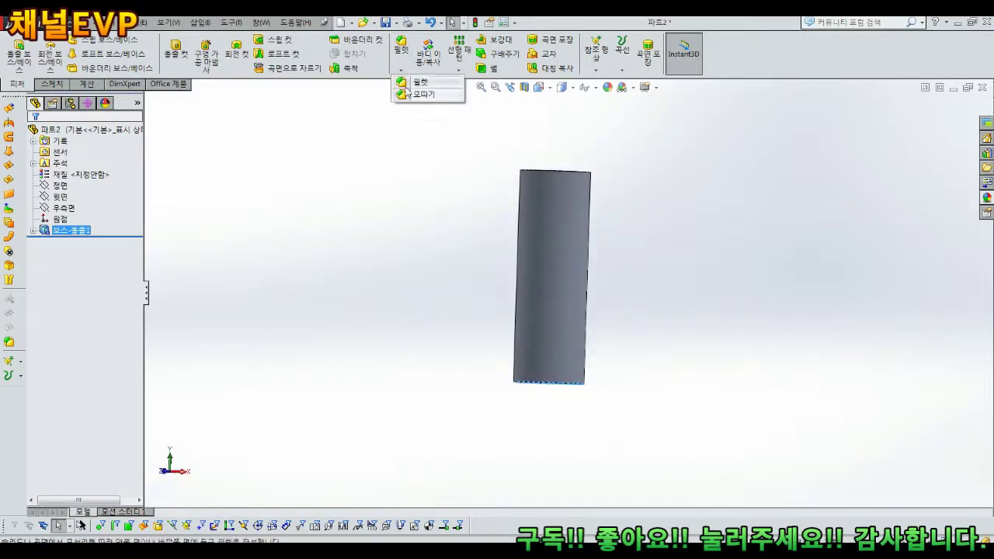
click(411, 95)
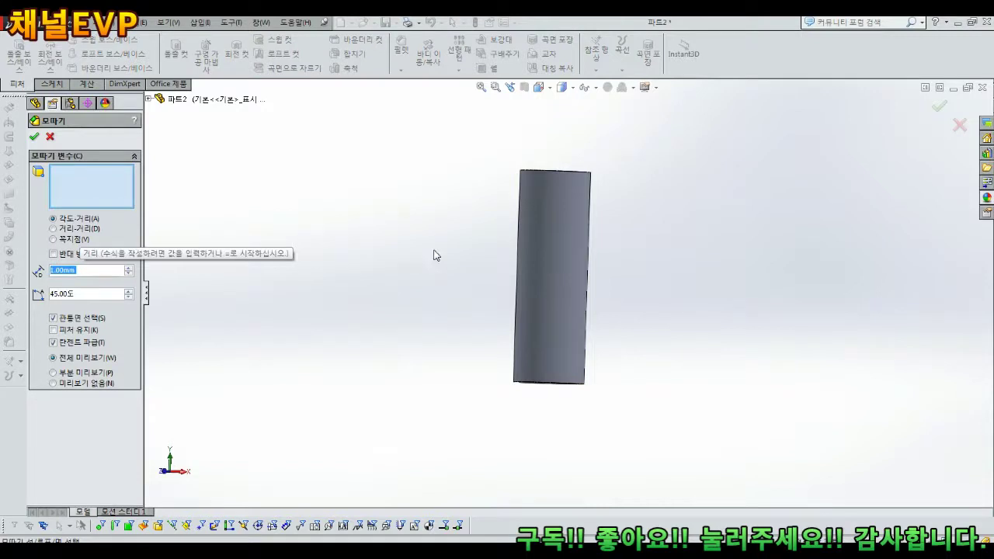
middle_drag(472, 262, 468, 329)
click(573, 271)
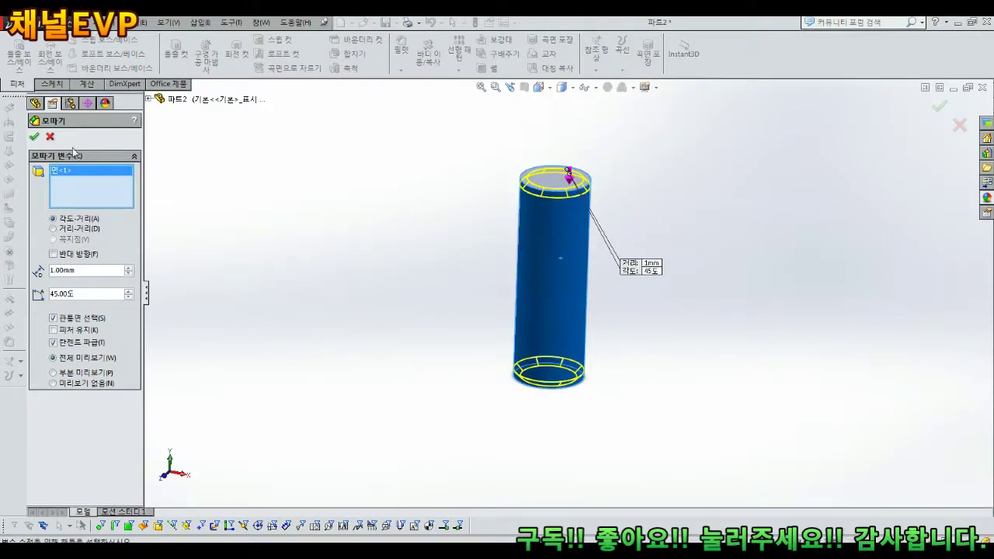
click(34, 137)
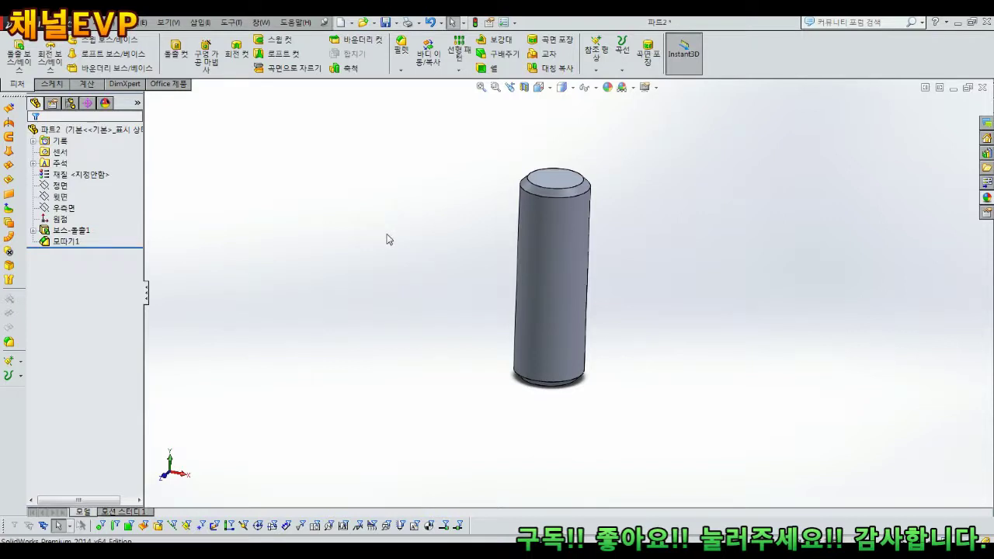
- Examine the chamfered pin from several angles and distances
mouse_move(617, 317)
middle_down()
mouse_move(614, 199)
mouse_move(613, 323)
middle_up()
mouse_move(605, 273)
middle_down()
mouse_move(573, 312)
mouse_move(604, 287)
middle_up()
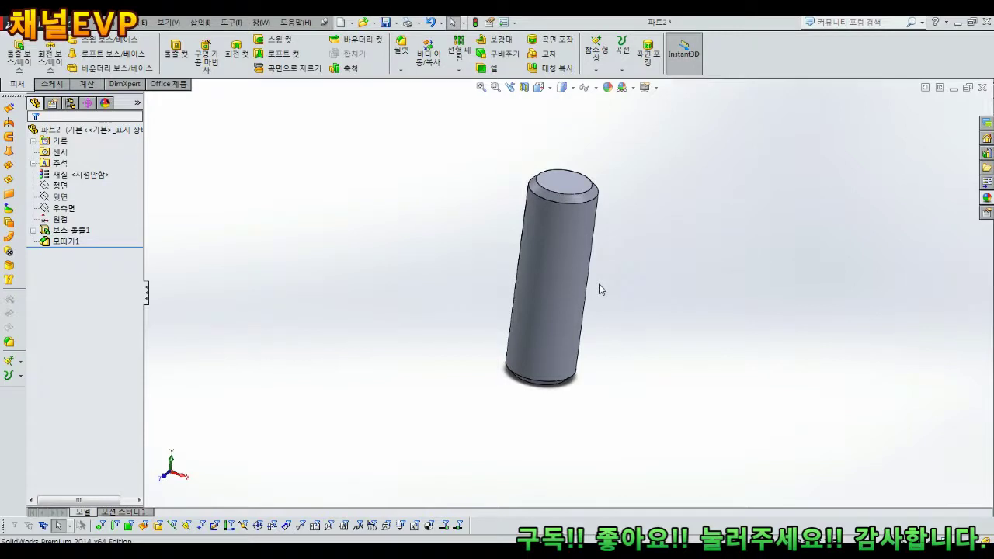
scroll(598, 281, up, 2)
scroll(592, 271, down, 2)
middle_drag(597, 277, 467, 296)
scroll(573, 287, up, 2)
scroll(571, 287, down, 3)
- Change the appearance colour of the whole pin part to light yellow
right_click(69, 130)
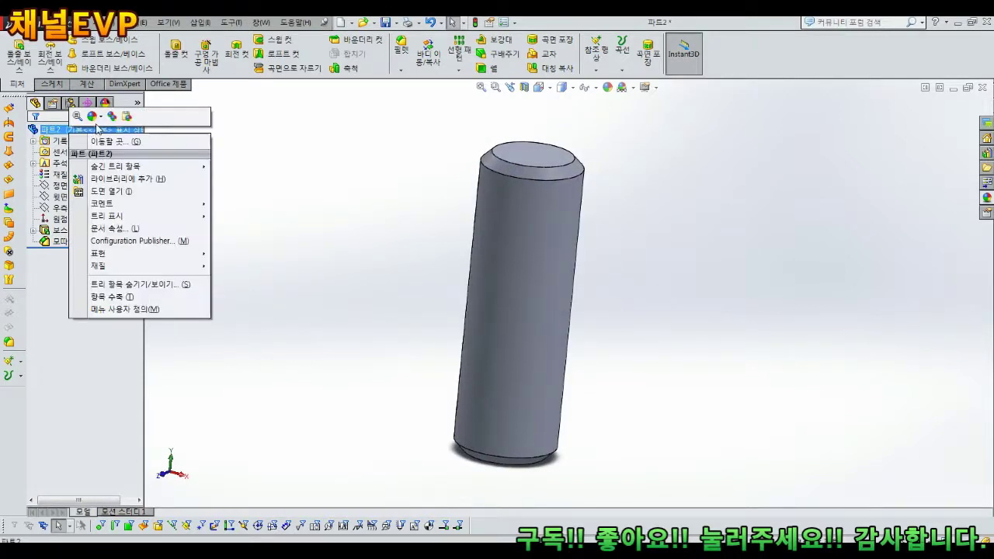
click(94, 116)
click(105, 142)
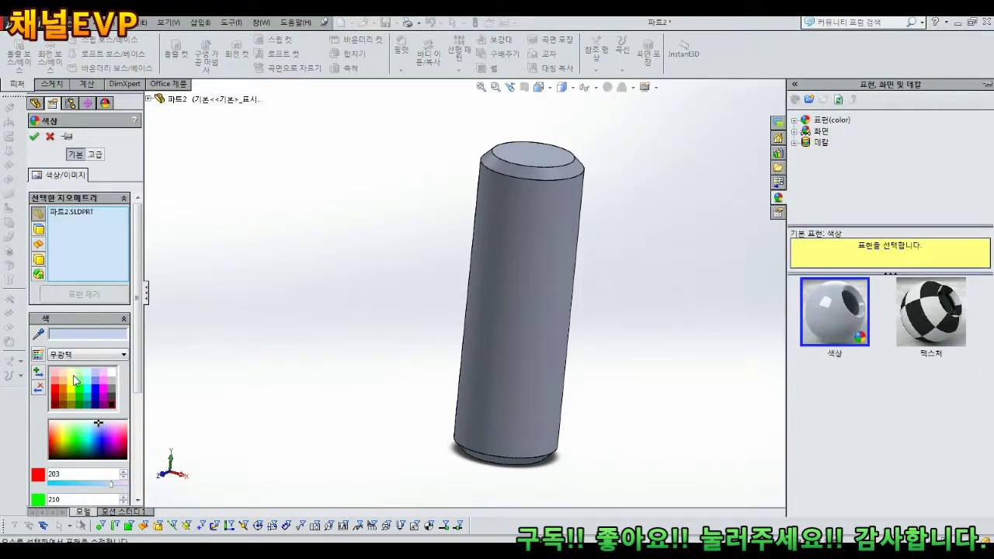
click(73, 375)
middle_drag(369, 301, 261, 240)
click(34, 138)
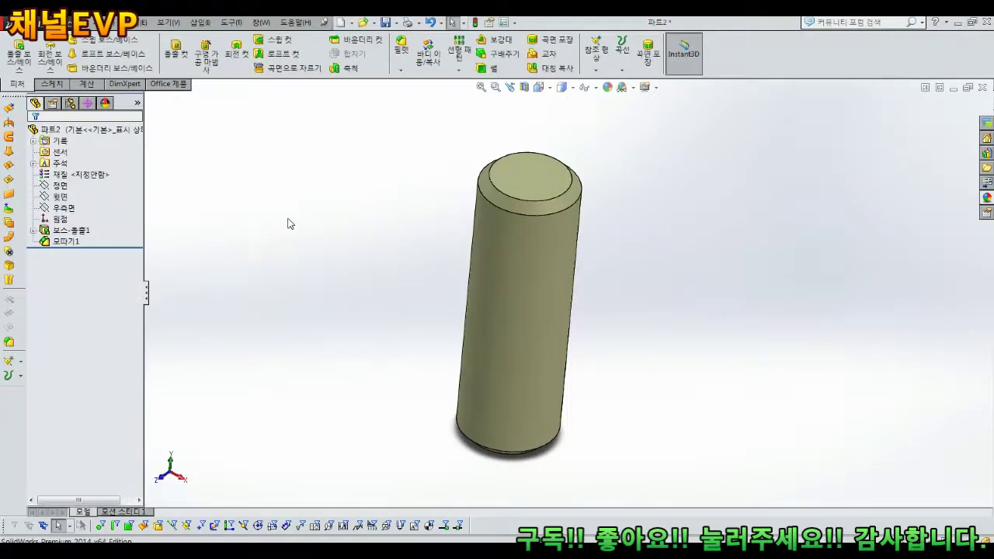
- Save the pin part as 2
scroll(357, 264, up, 2)
scroll(431, 311, down, 2)
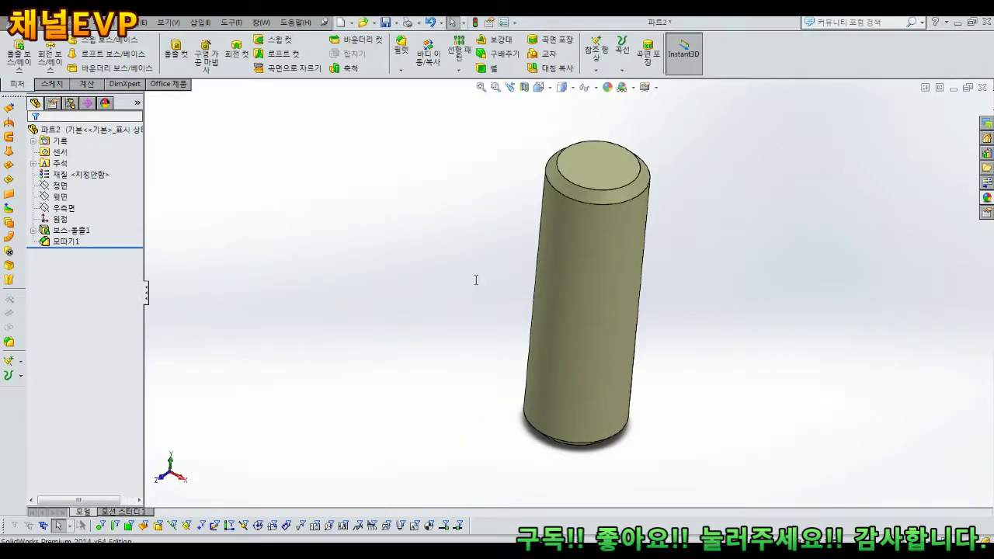
key(ctrl+s)
text(2)
click(463, 381)
- Inspect the saved pin from several angles and close its document
middle_drag(649, 315, 653, 354)
scroll(653, 353, up, 1)
scroll(653, 352, down, 2)
middle_drag(630, 290, 637, 326)
scroll(562, 187, down, 2)
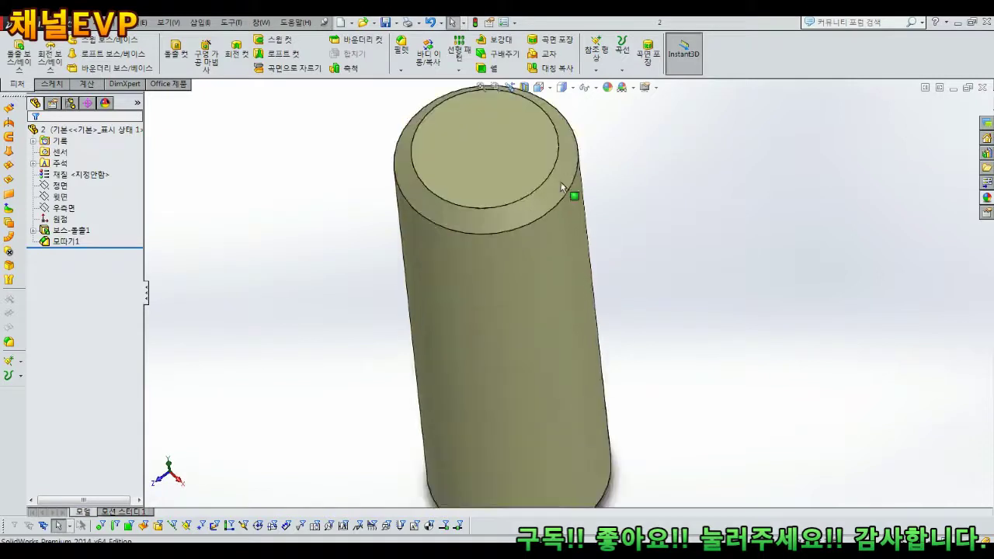
scroll(562, 187, up, 2)
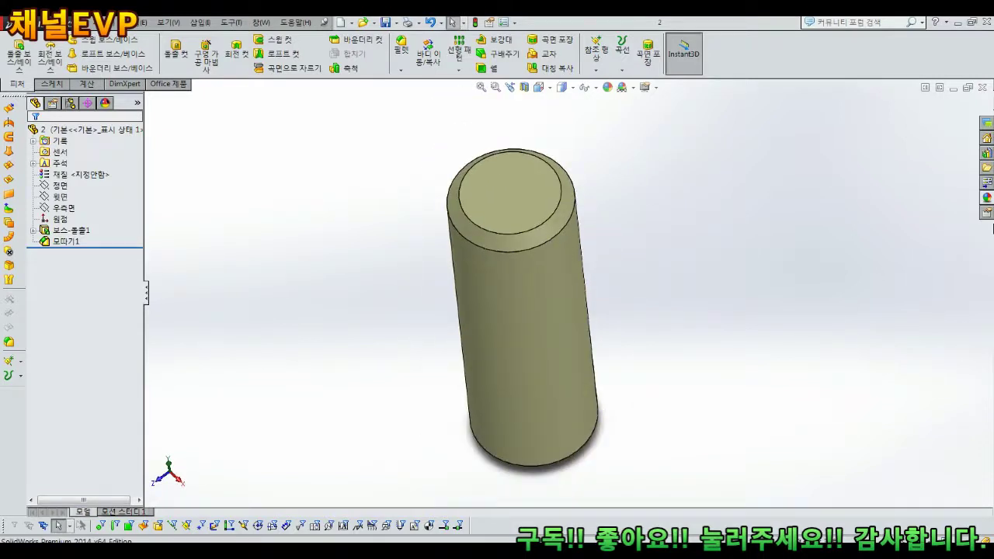
click(982, 88)
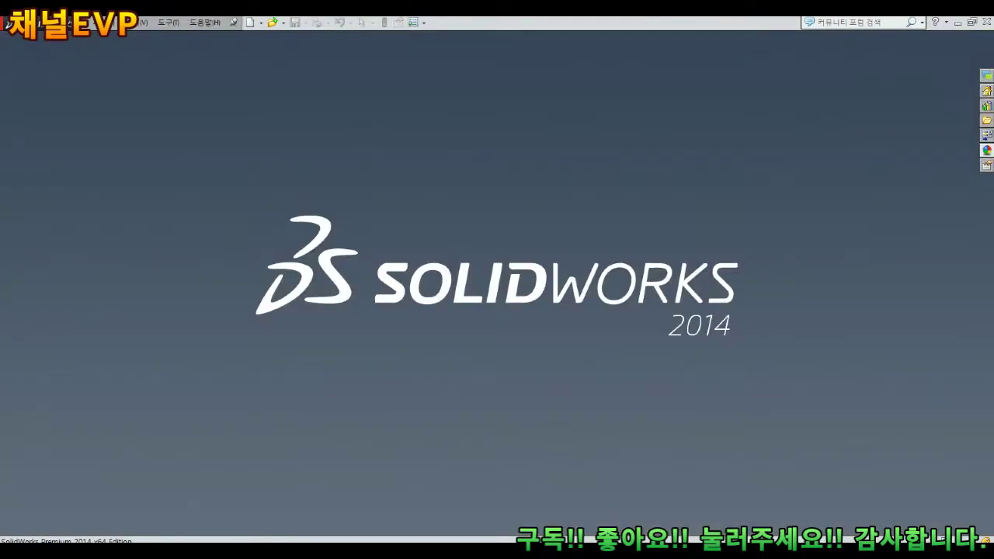
- Create a new part document and start a sketch on the front plane
click(112, 23)
click(111, 37)
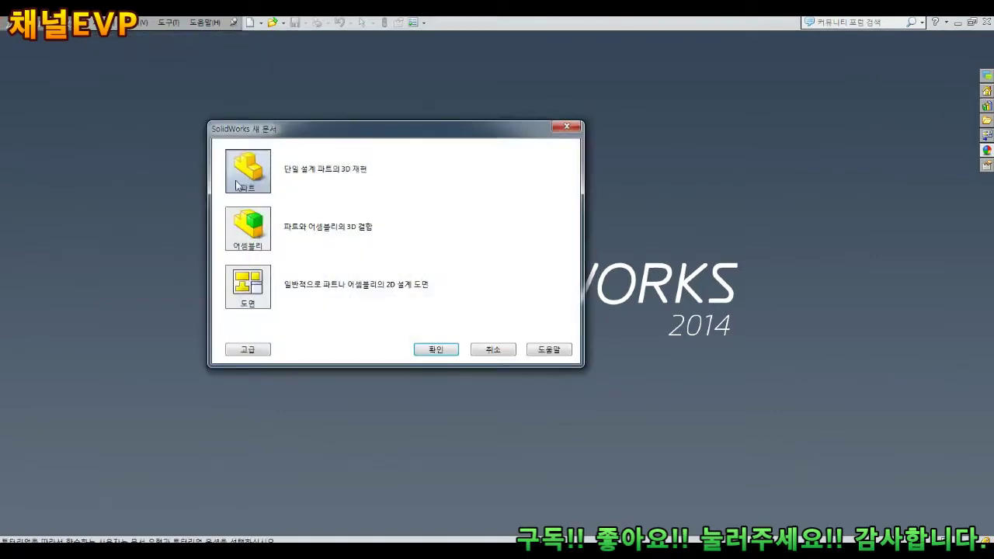
click(436, 350)
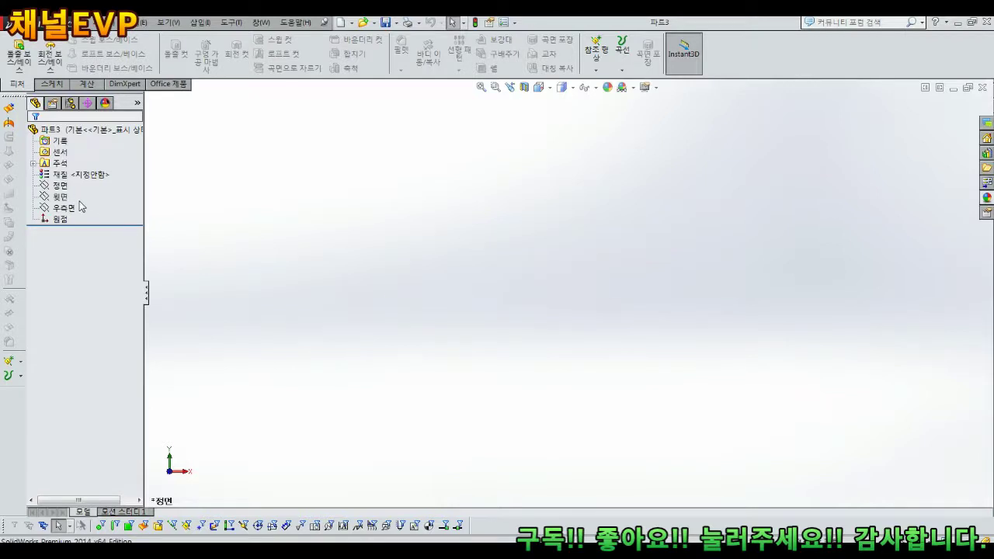
click(60, 186)
click(75, 169)
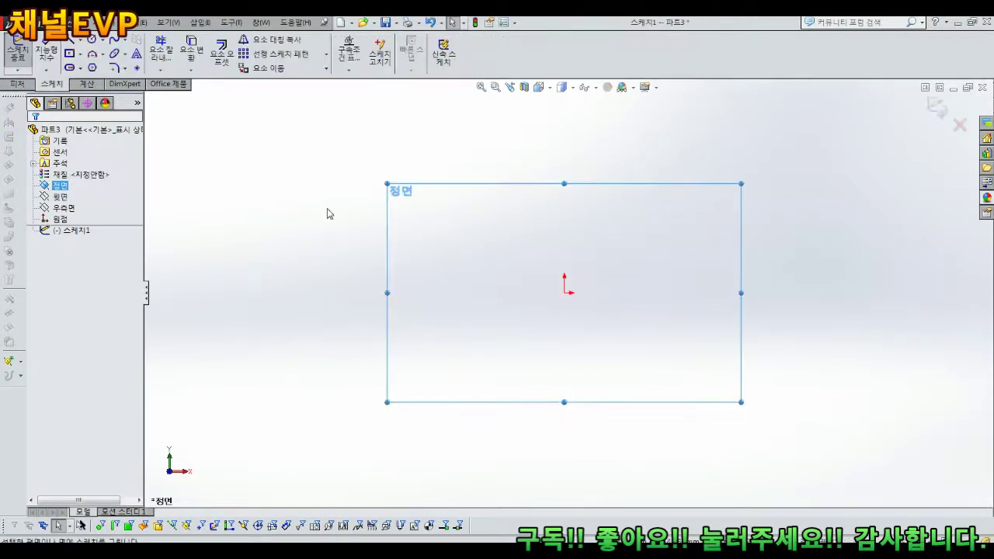
- Draw a vertical centreline upward from the origin and dimension its length at 50 mm
click(79, 41)
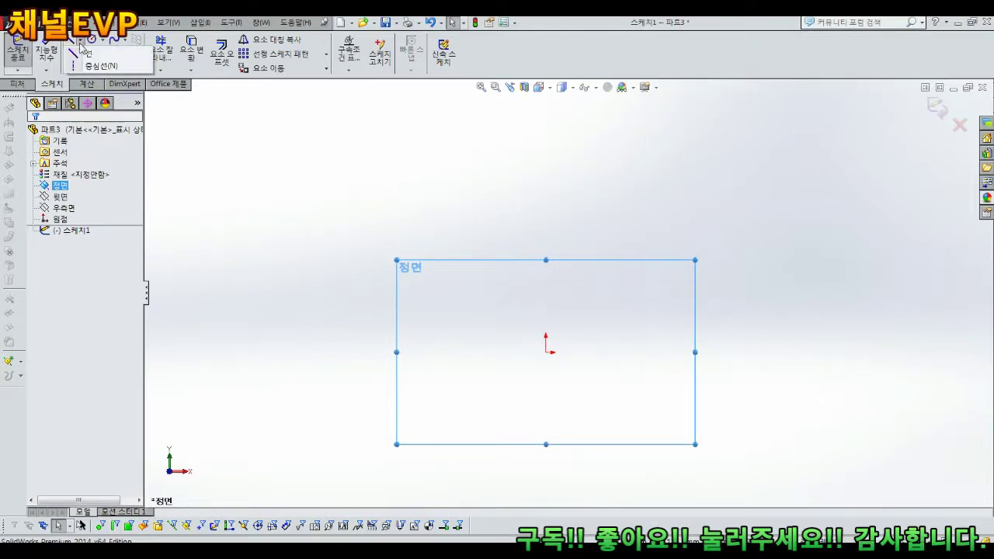
click(84, 52)
click(548, 352)
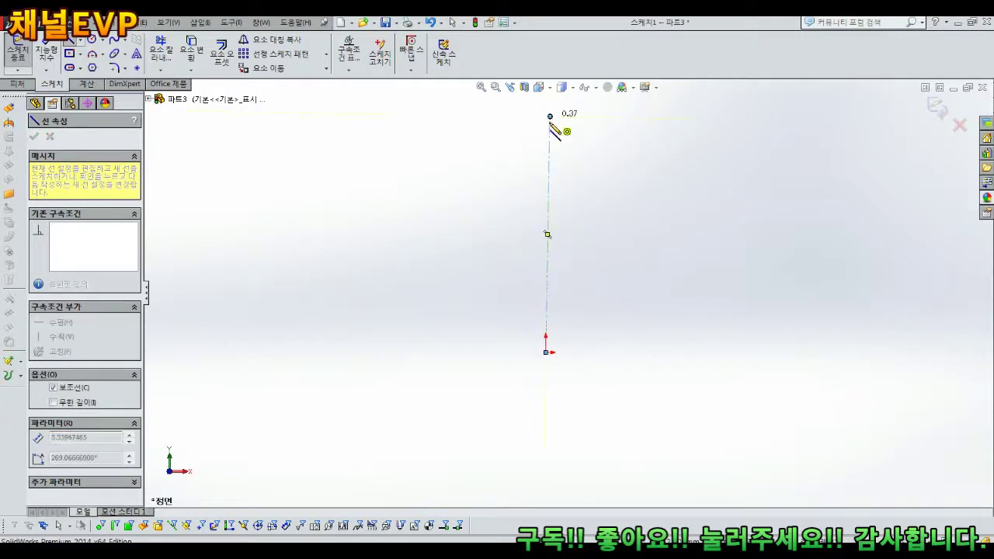
key(Escape)
click(550, 169)
click(597, 118)
right_drag(602, 194, 604, 155)
click(546, 206)
click(589, 205)
text(50)
key(Return)
scroll(519, 149, up, 1)
key(Escape)
- Sketch a stepped half profile with a wider upper section, running from the centreline's upper end around to the origin
click(70, 39)
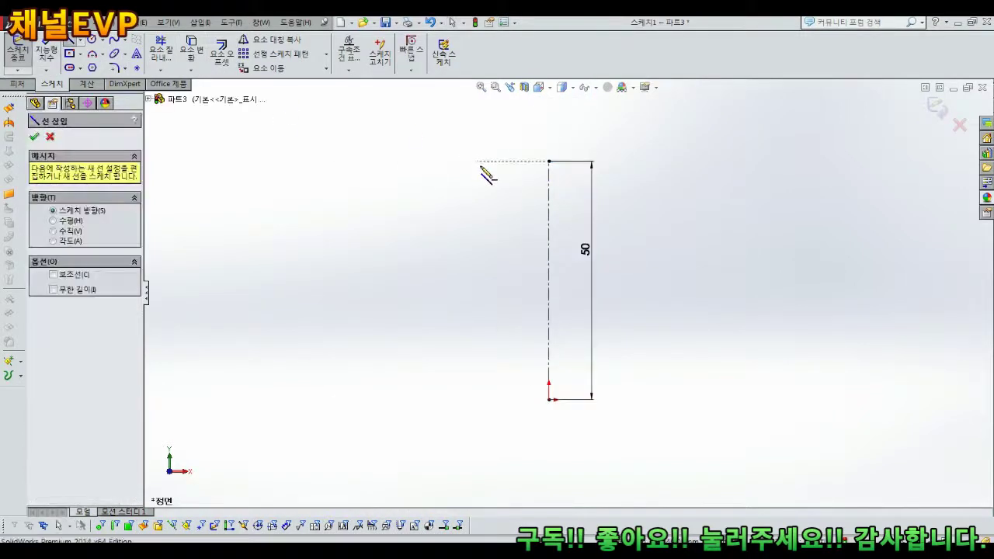
click(550, 161)
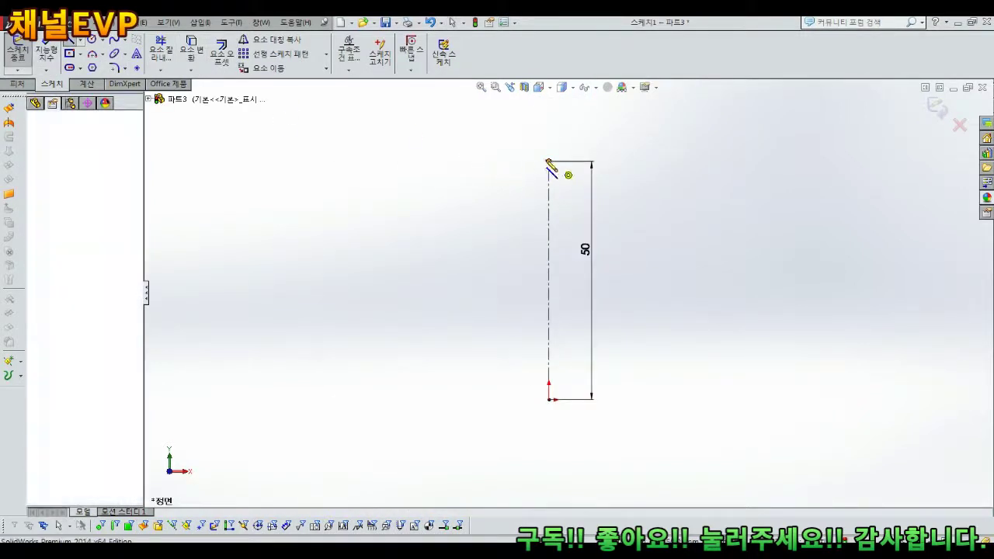
click(409, 162)
click(409, 236)
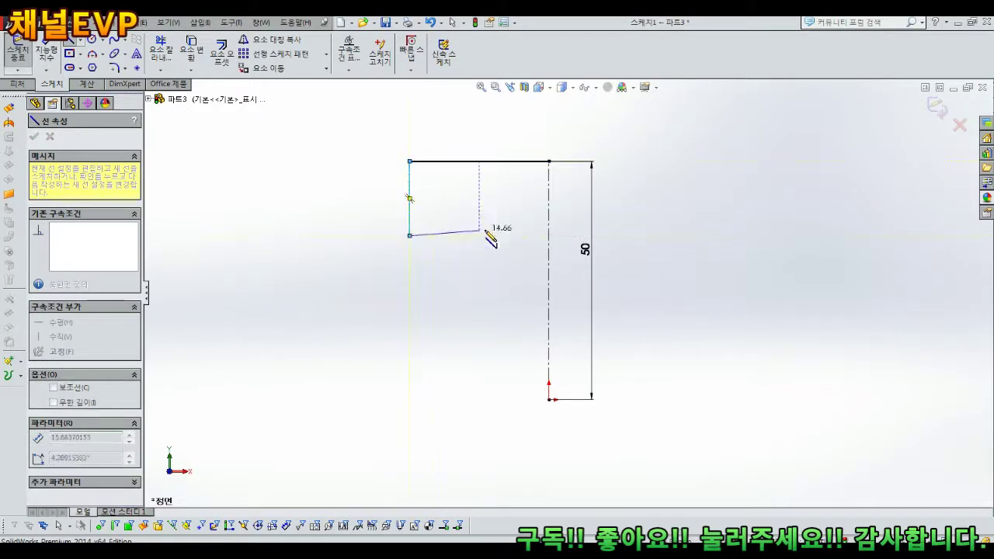
click(496, 235)
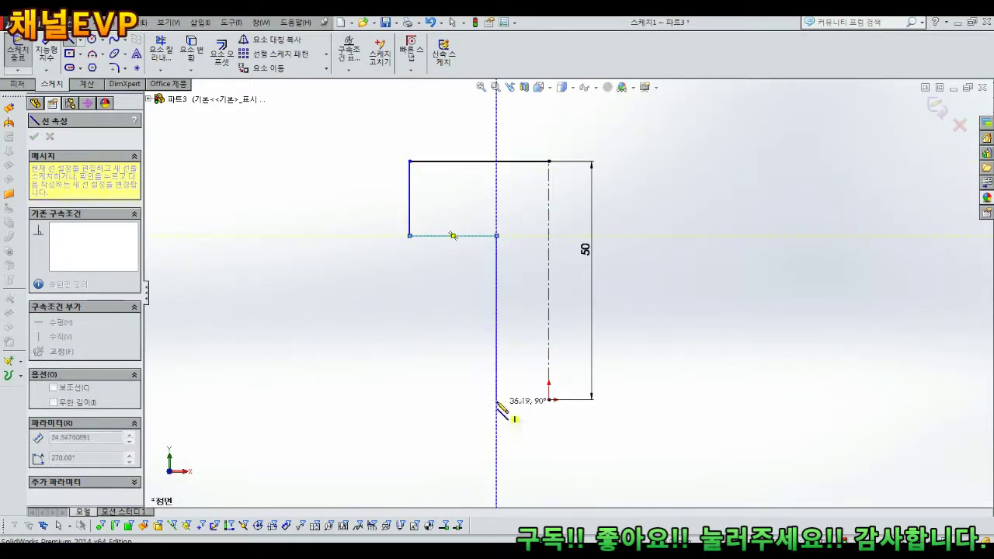
click(496, 400)
click(549, 399)
key(Escape)
scroll(610, 294, up, 1)
scroll(566, 288, up, 2)
scroll(570, 239, down, 2)
scroll(480, 289, down, 1)
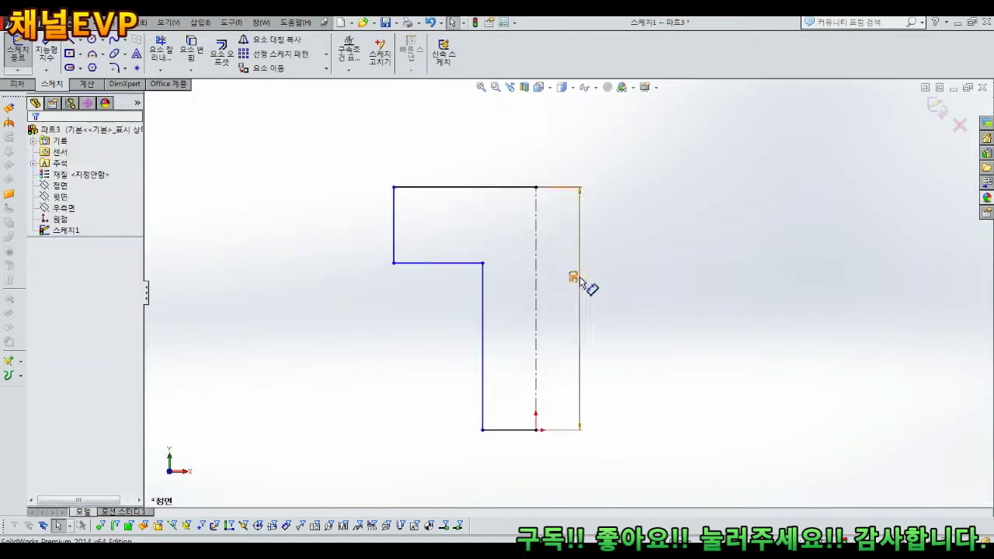
- Dimension the wide upper section's diameter across the centreline at 25 mm
click(395, 224)
click(536, 206)
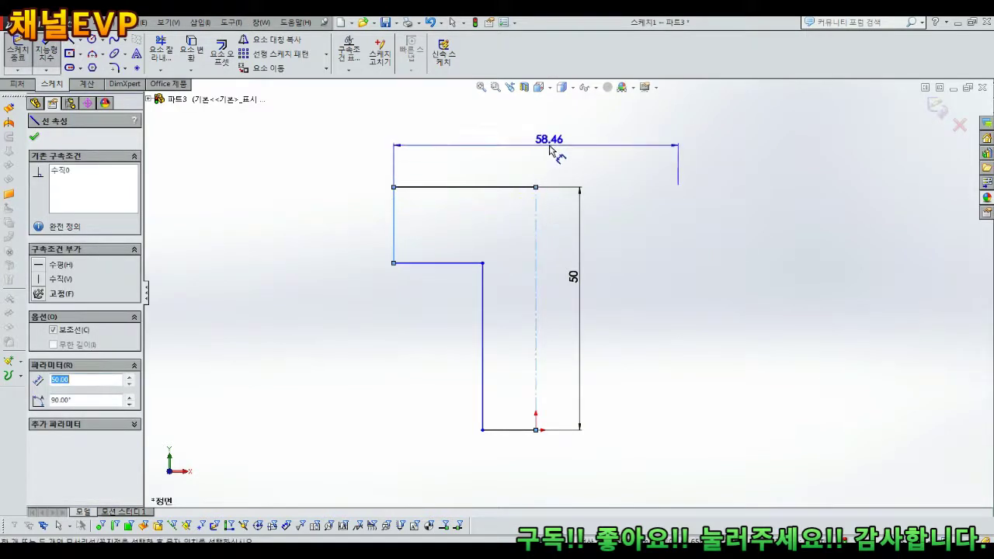
click(550, 149)
text(25)
key(Return)
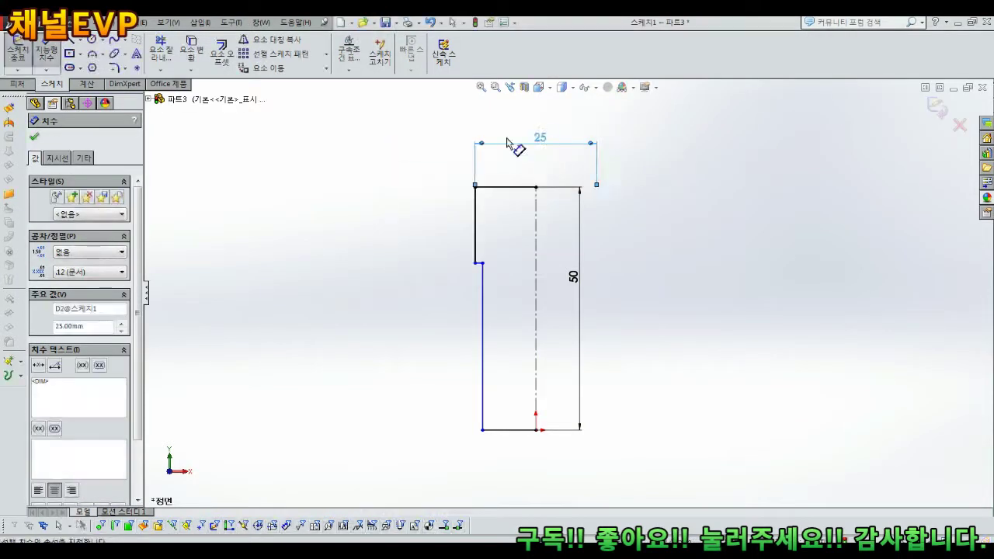
scroll(523, 271, down, 1)
scroll(521, 291, up, 1)
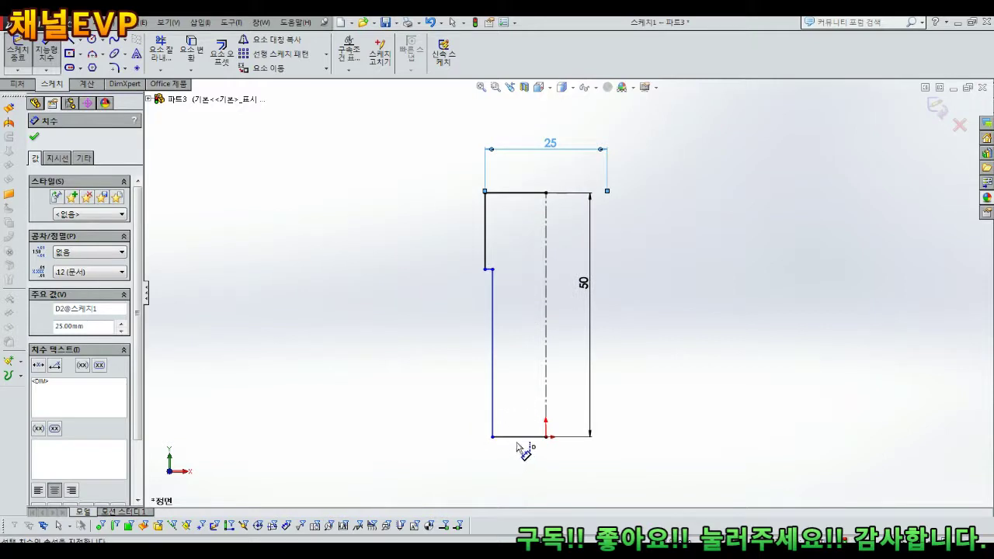
- Dimension the narrow lower section's diameter across the centreline at 15 mm
click(492, 410)
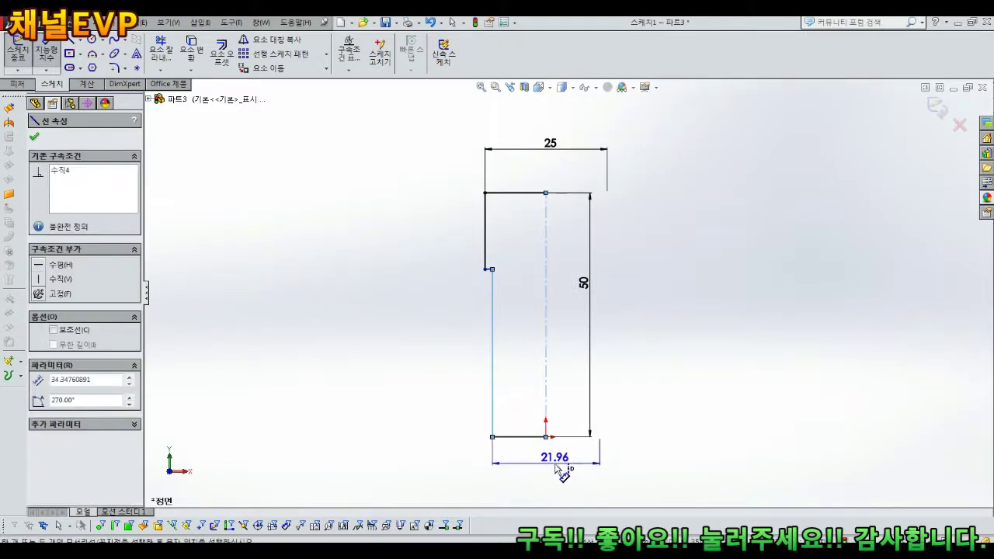
click(556, 467)
text(15)
key(Return)
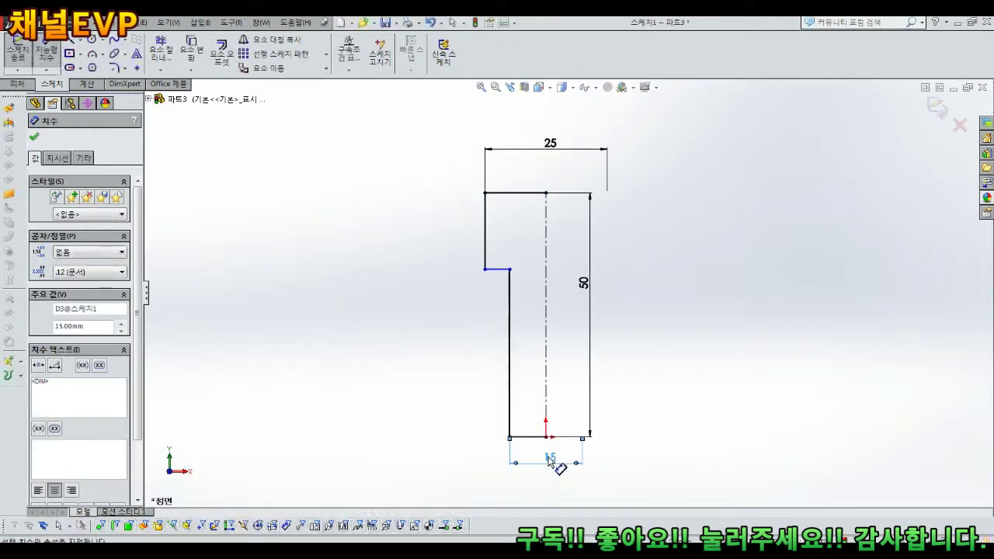
- Dimension the narrow lower section's length at 25 mm and correct it to 30 mm
click(511, 350)
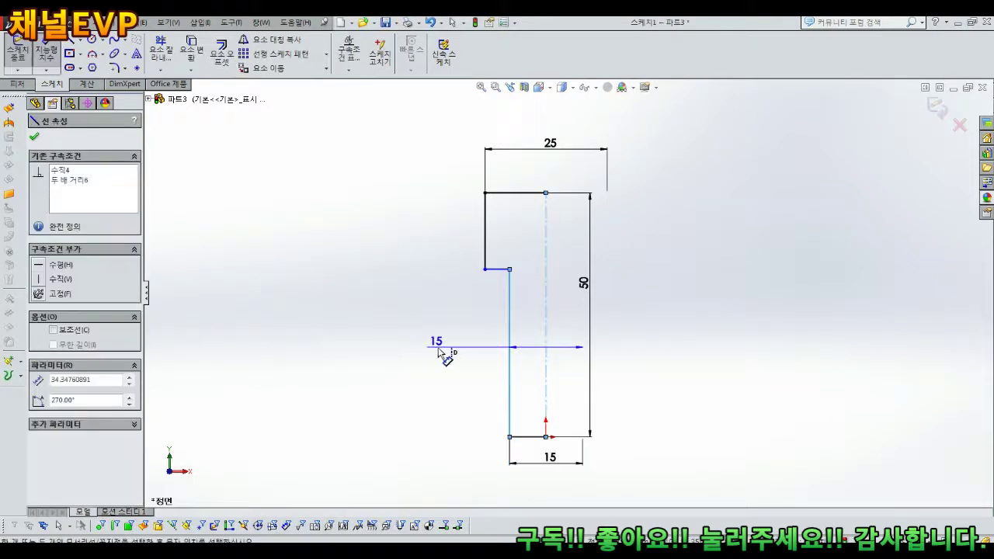
key(Escape)
click(510, 355)
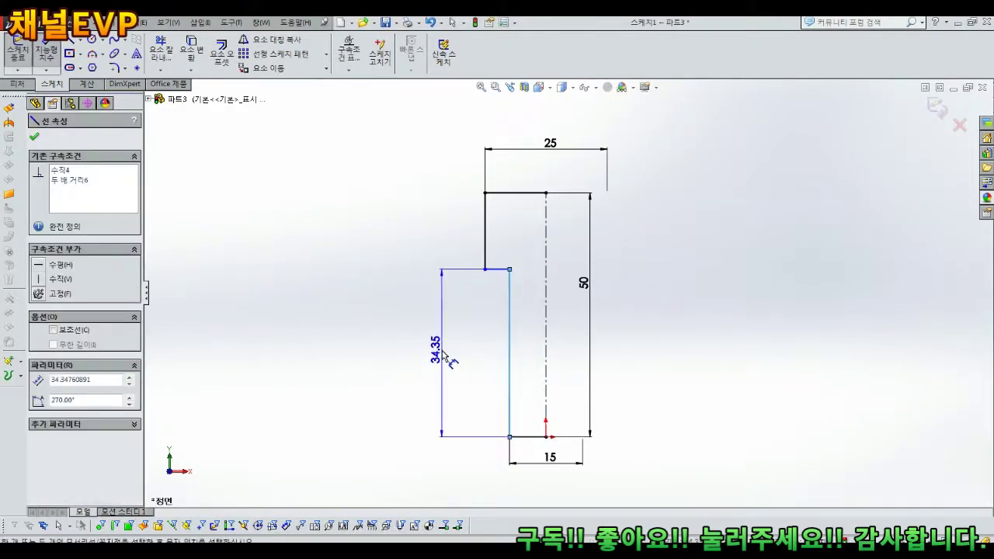
click(443, 351)
text(25)
key(Return)
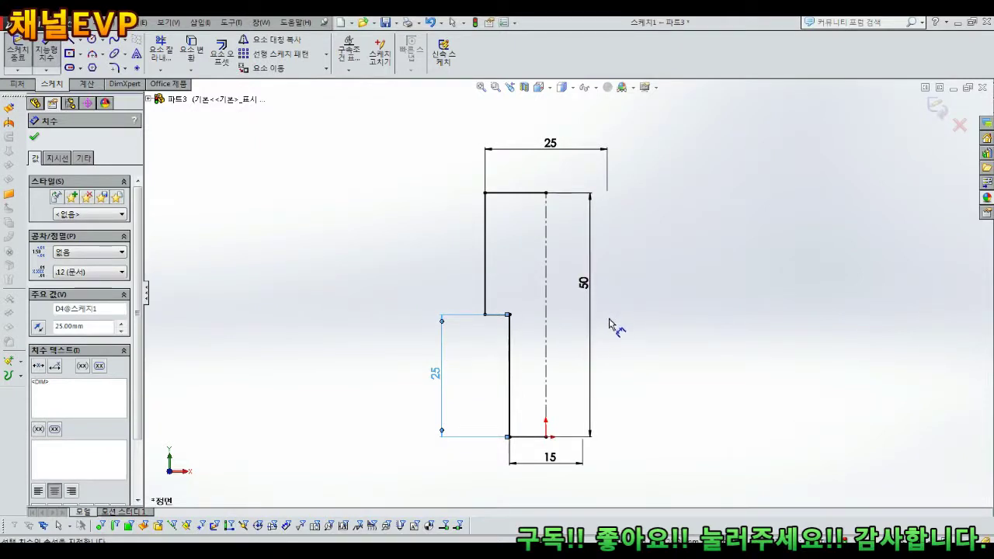
double_click(437, 372)
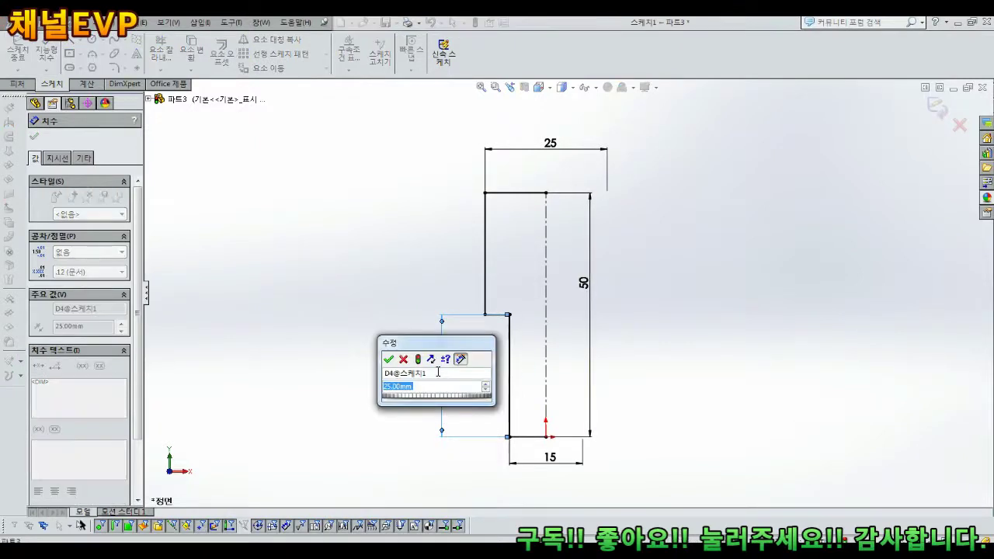
text(30)
key(Return)
scroll(541, 269, up, 2)
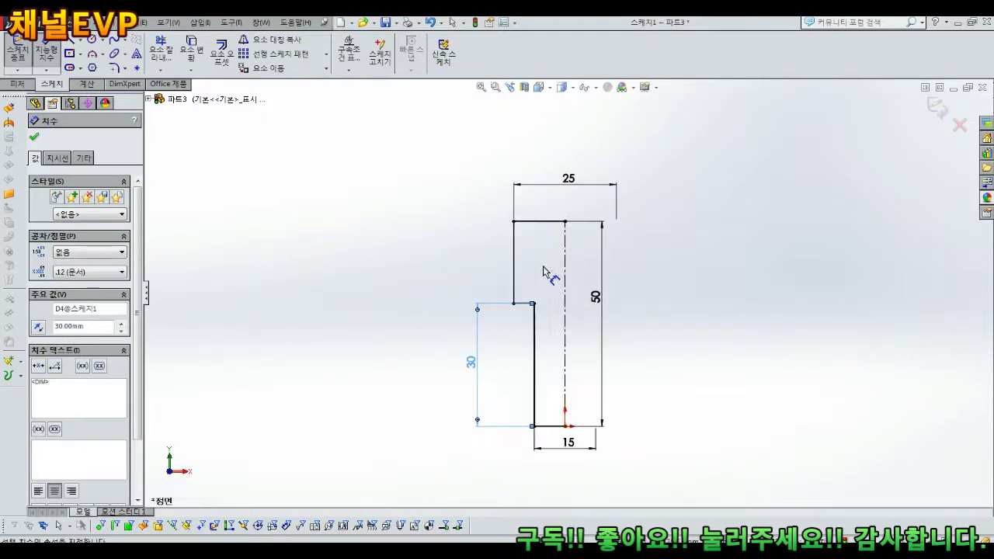
scroll(612, 352, down, 2)
key(Escape)
- Rearrange the 25, 15 and 30 mm dimensions around the profile, placing the 30 mm one outside the lower section's outer edge
drag(541, 130, 543, 153)
drag(435, 350, 576, 340)
click(599, 278)
mouse_move(544, 444)
mouse_down()
mouse_move(551, 461)
mouse_move(545, 451)
mouse_up()
scroll(571, 306, down, 1)
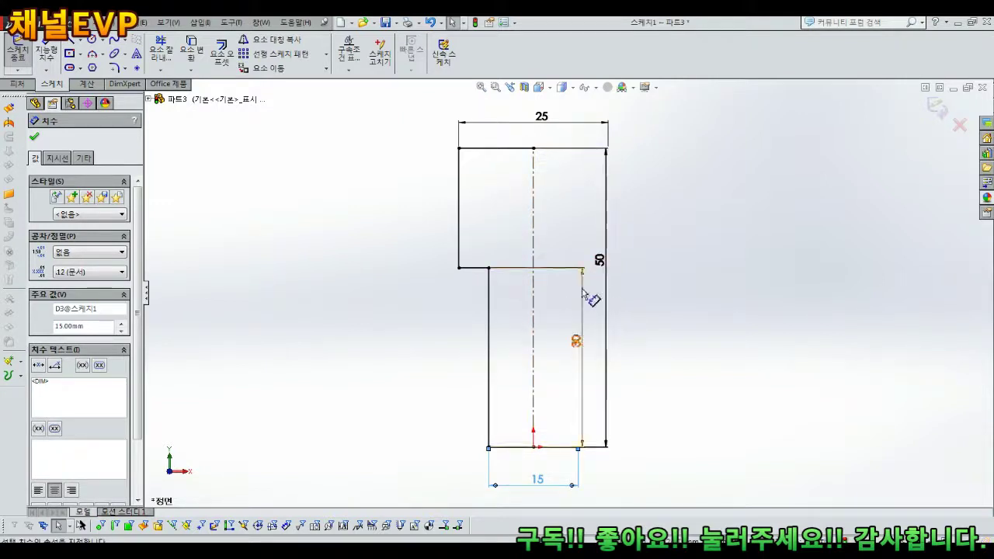
drag(578, 344, 395, 346)
click(407, 285)
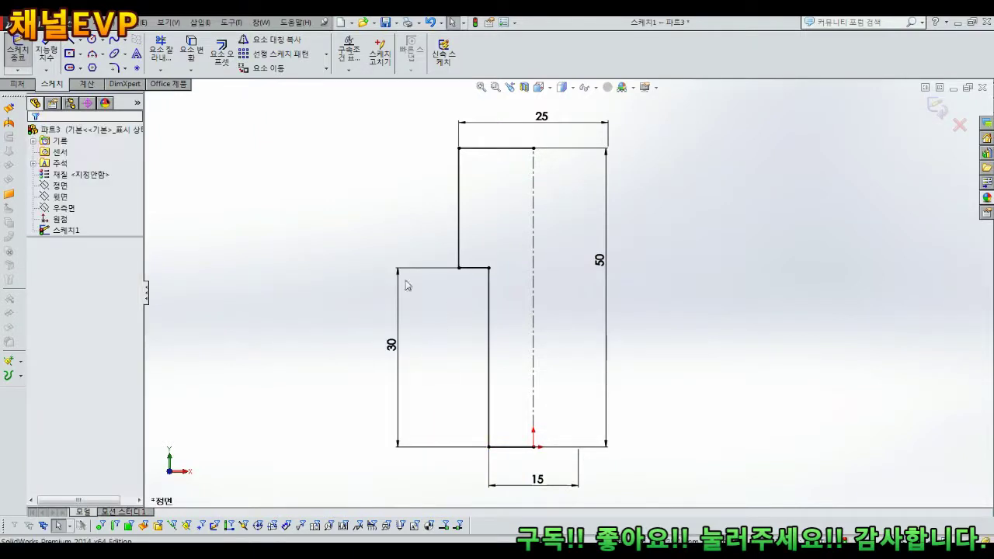
- Try a 10 mm equal-distance sketch chamfer on the upper section's outer corner and undo it
click(114, 69)
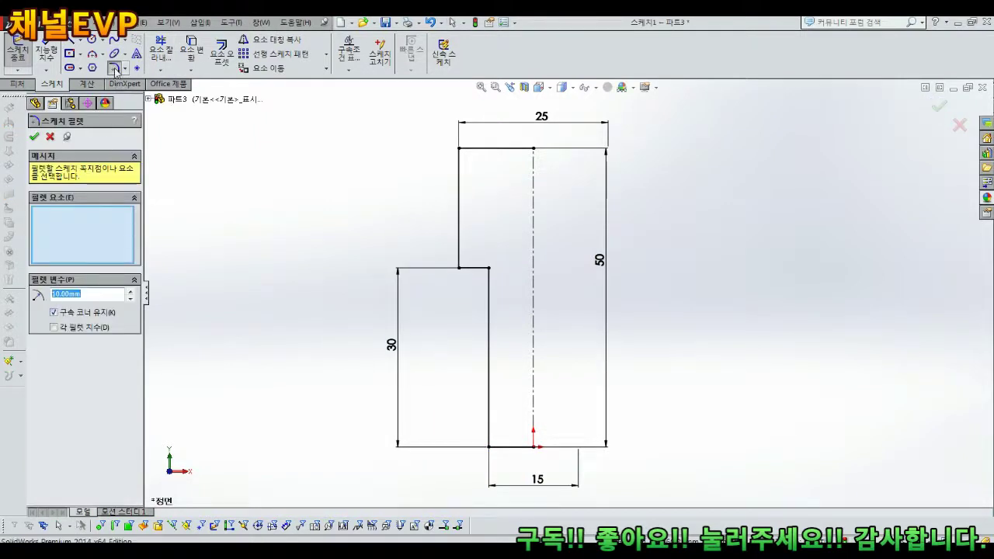
click(125, 68)
click(163, 94)
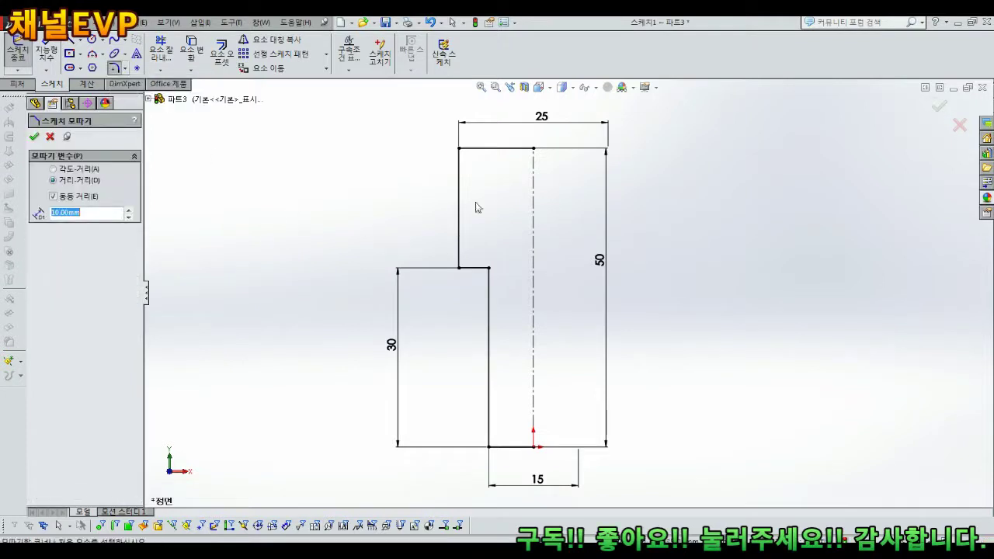
click(486, 149)
click(459, 173)
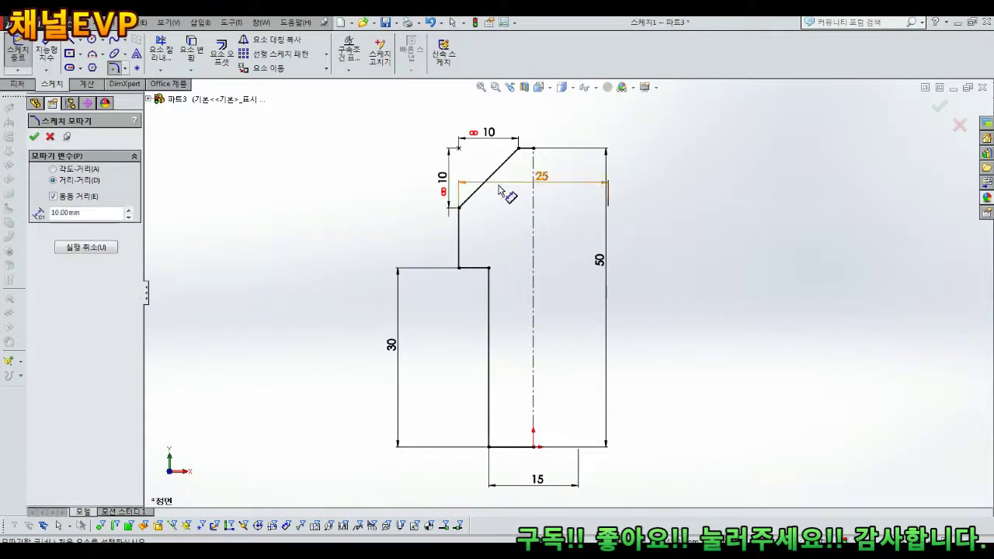
text(1)
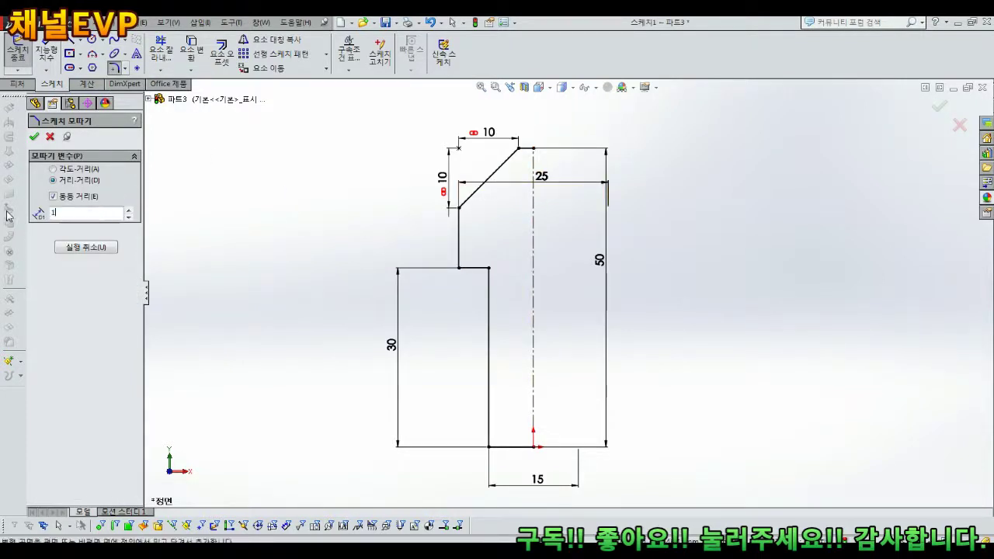
click(34, 136)
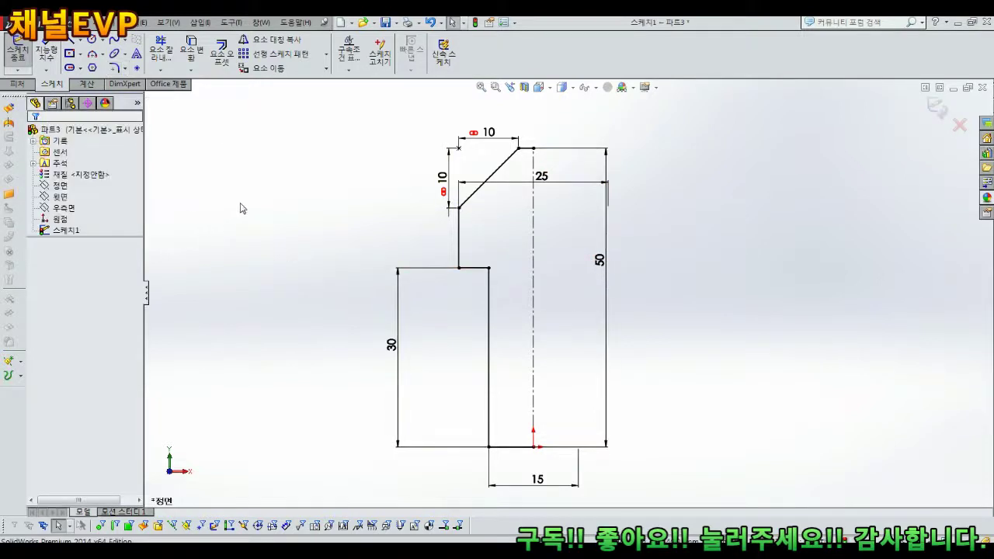
key(ctrl+z)
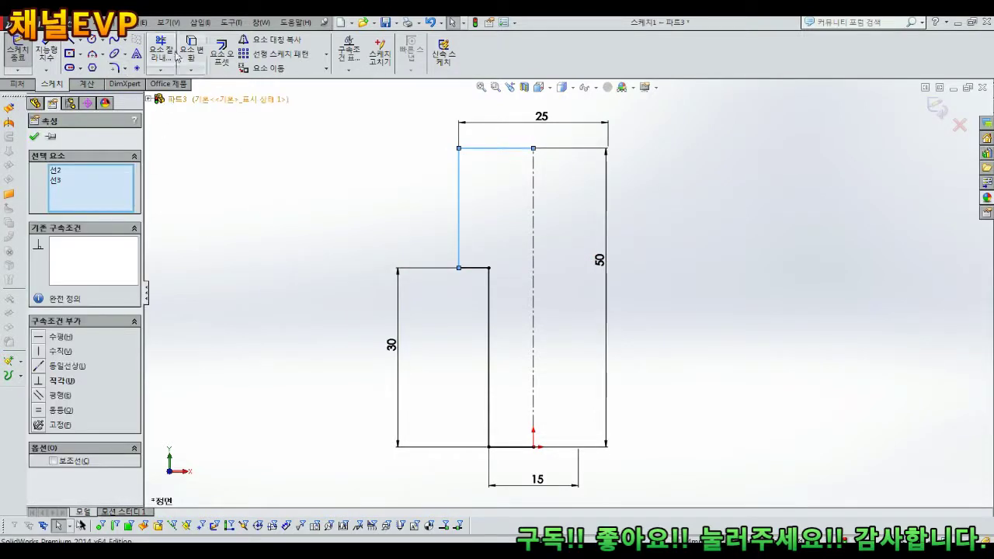
- Add 1 mm equal-distance sketch chamfers to the upper section's top outer corner and the lower section's bottom outer corner
click(125, 69)
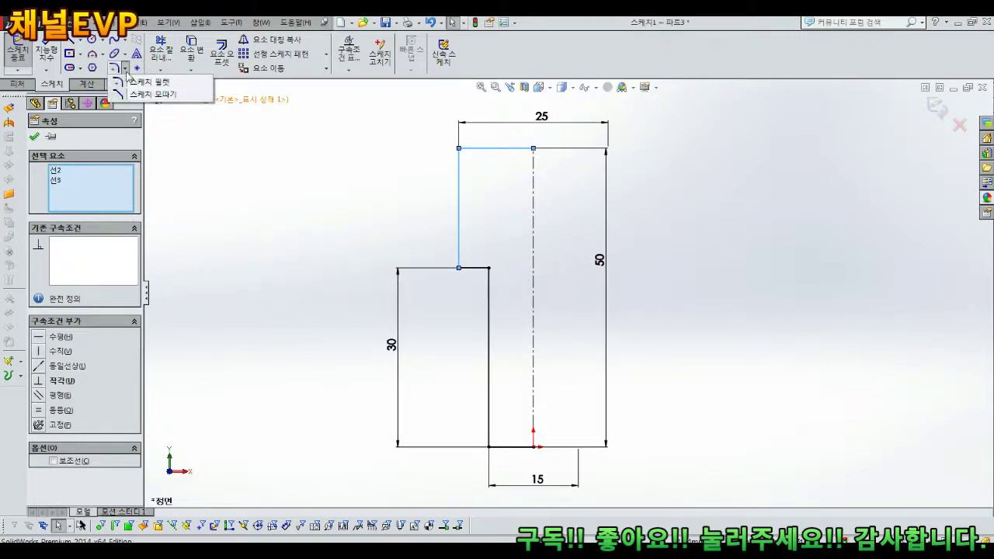
click(126, 96)
text(1)
key(Return)
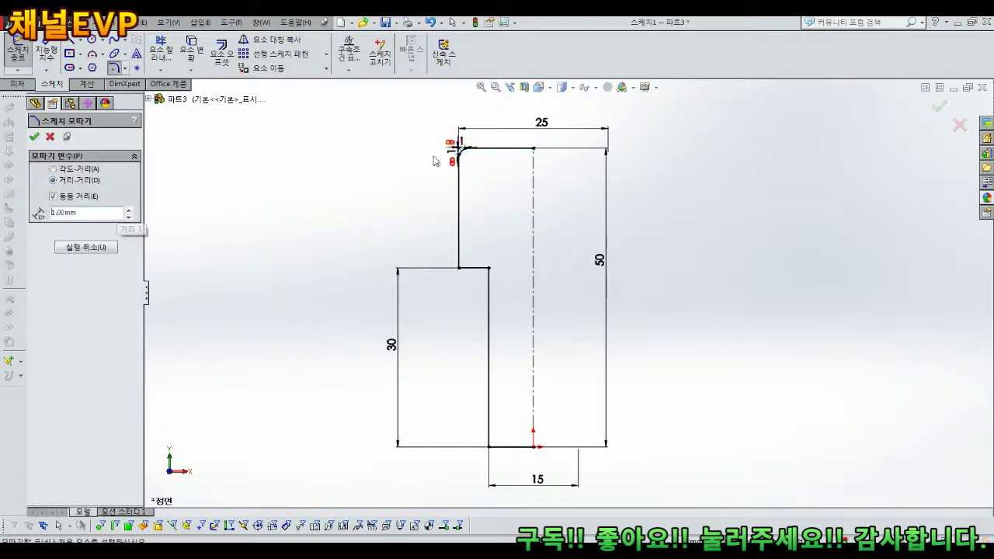
click(488, 419)
click(506, 447)
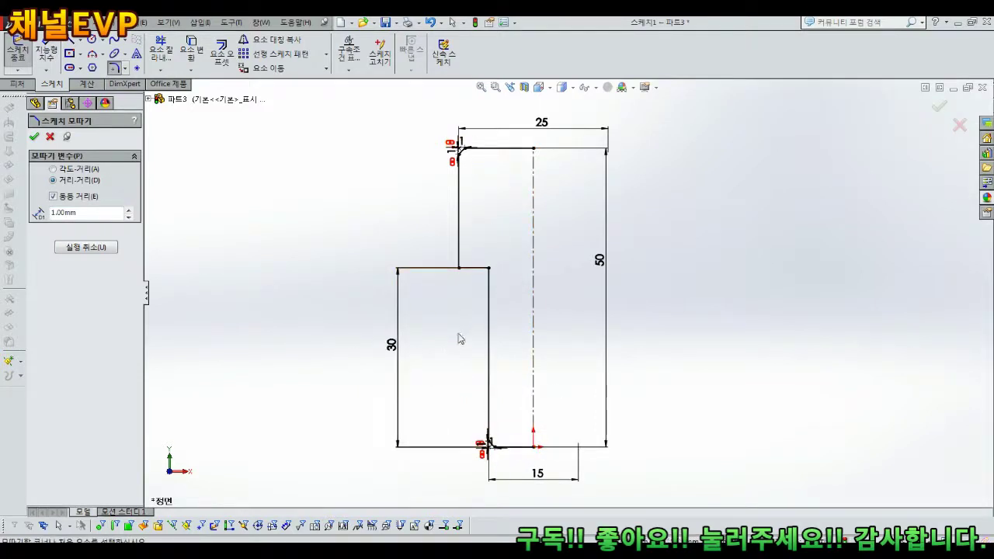
click(35, 138)
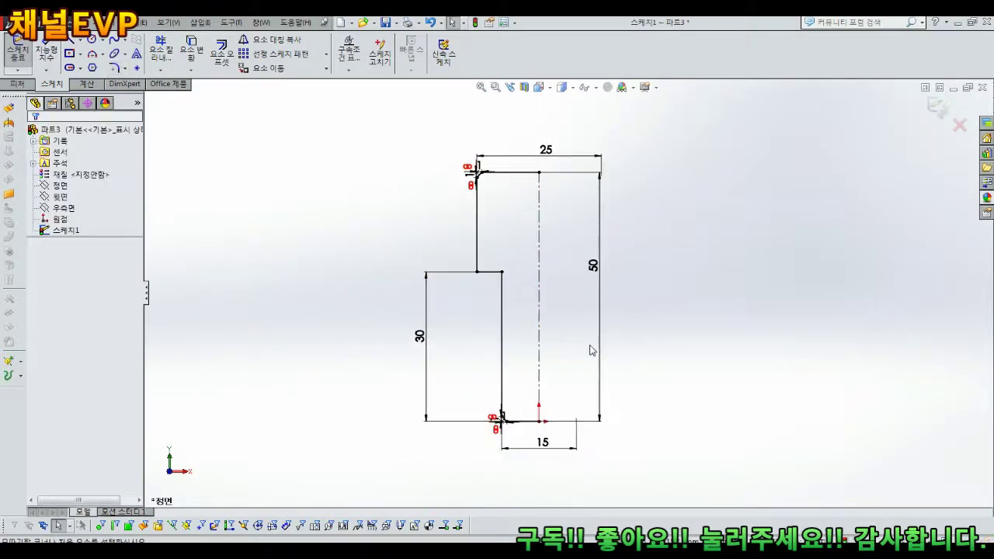
- Reposition the 30, 15 and 50 mm dimensions for a tidier layout around the chamfered profile
drag(385, 334, 409, 334)
drag(535, 469, 536, 476)
drag(590, 248, 597, 254)
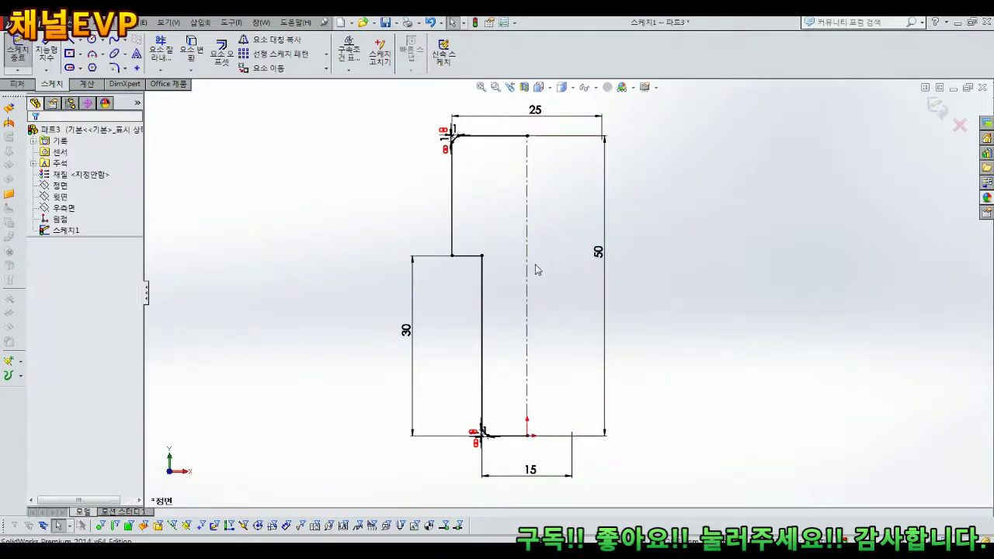
- Finish the sketch and revolve it about the centreline into a solid stepped pin, letting the open profile be closed automatically
click(935, 105)
click(50, 67)
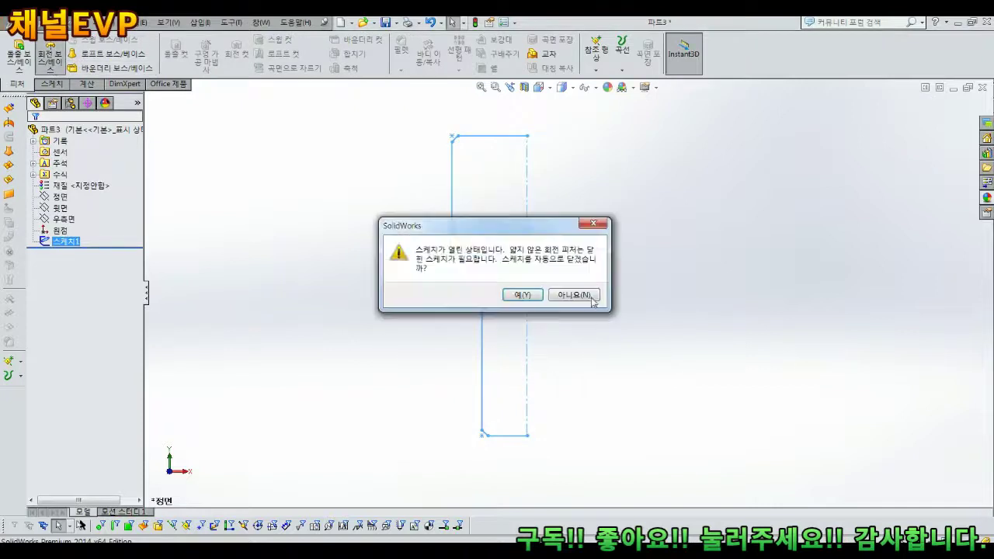
click(522, 295)
click(33, 138)
scroll(484, 251, up, 4)
middle_drag(614, 295, 627, 313)
scroll(628, 282, up, 1)
scroll(629, 282, down, 2)
middle_drag(626, 313, 615, 323)
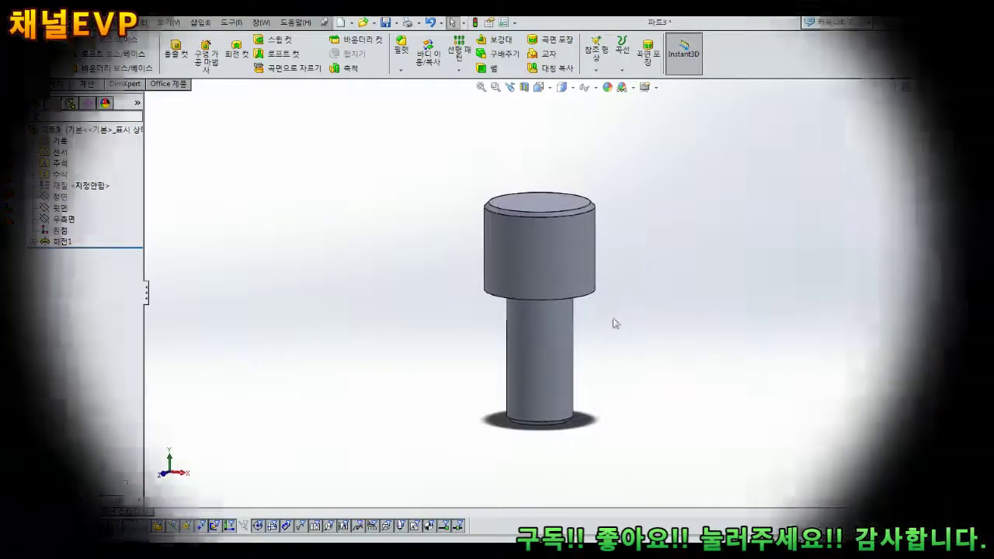